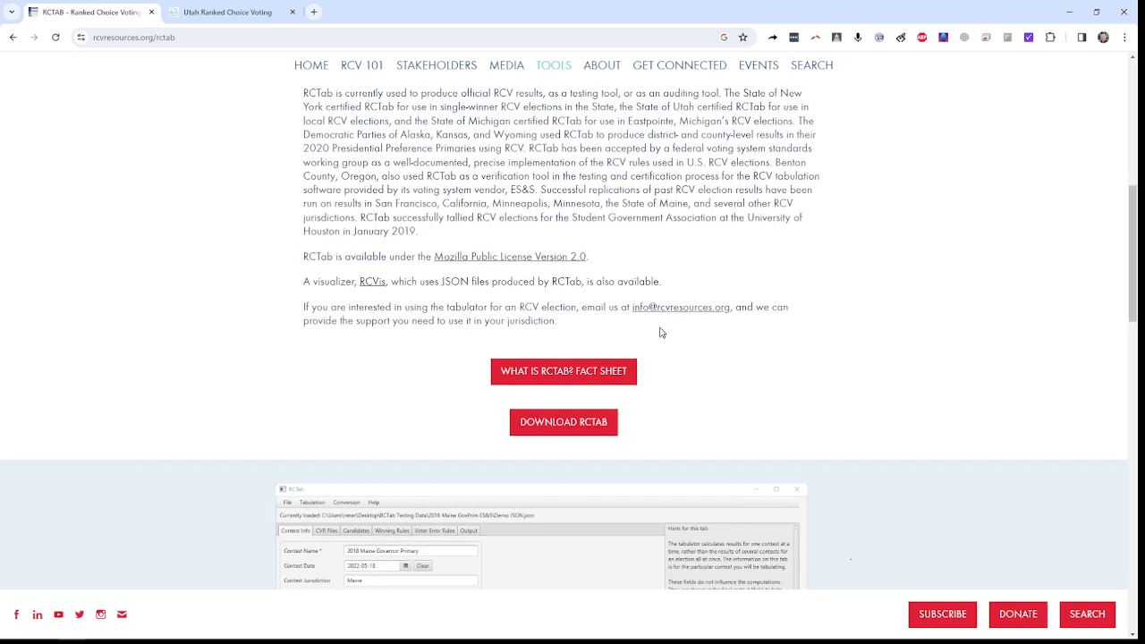
Step: Look through the RCTab web page and open its software download page
scroll(658, 333, "down", 1)
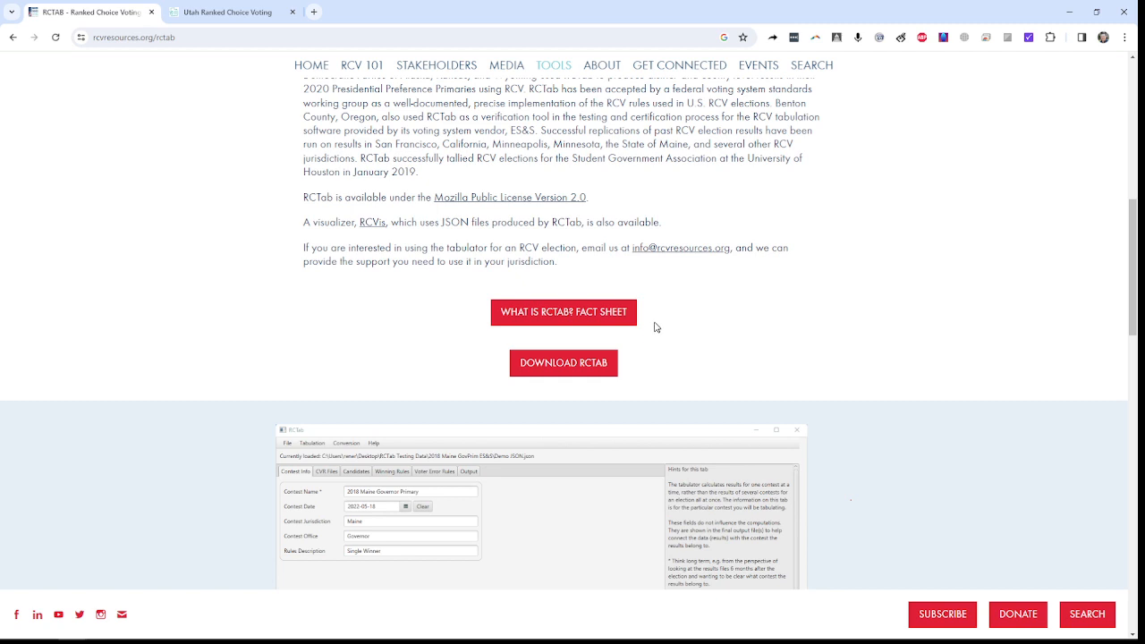
scroll(656, 326, "down", 2)
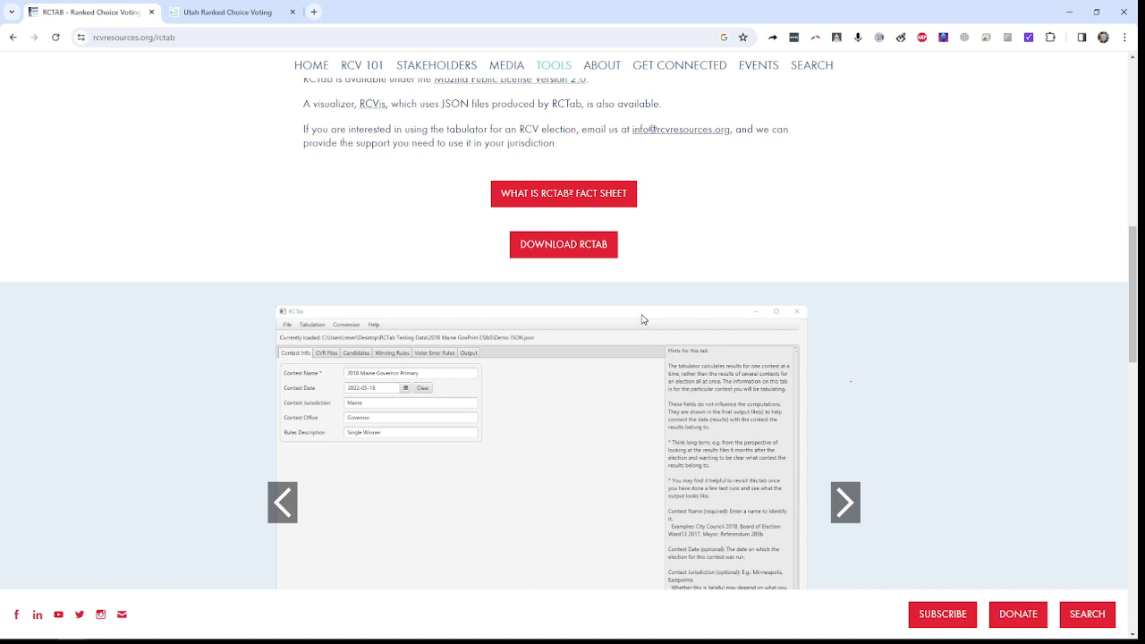
scroll(624, 306, "down", 5)
scroll(624, 306, "down", 2)
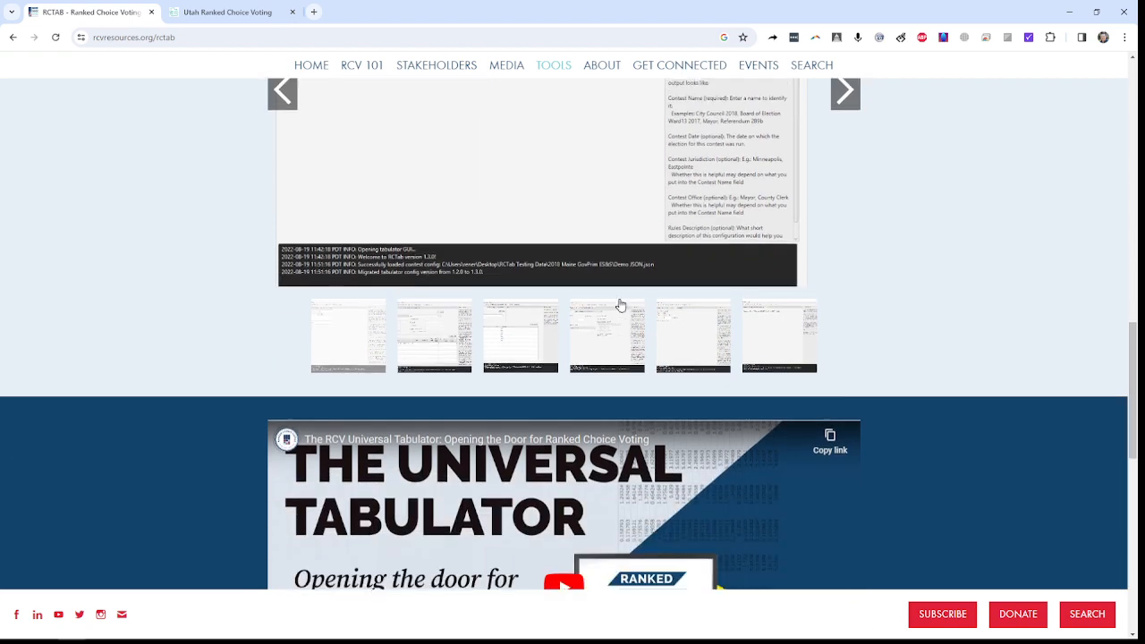
scroll(621, 302, "up", 4)
scroll(623, 304, "up", 3)
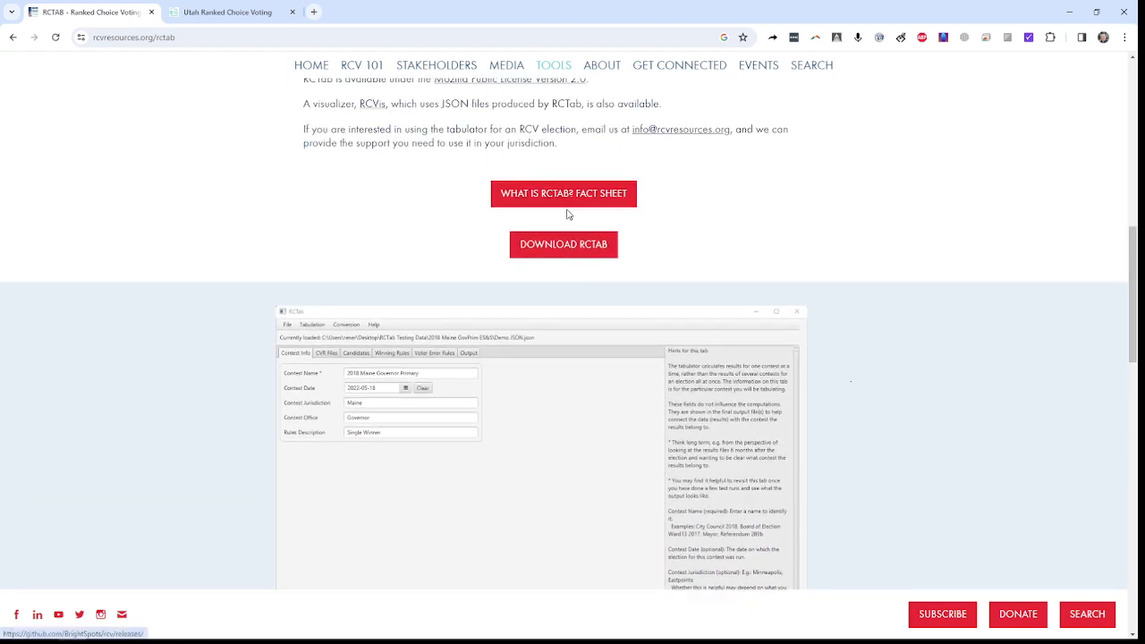
left_click(562, 243)
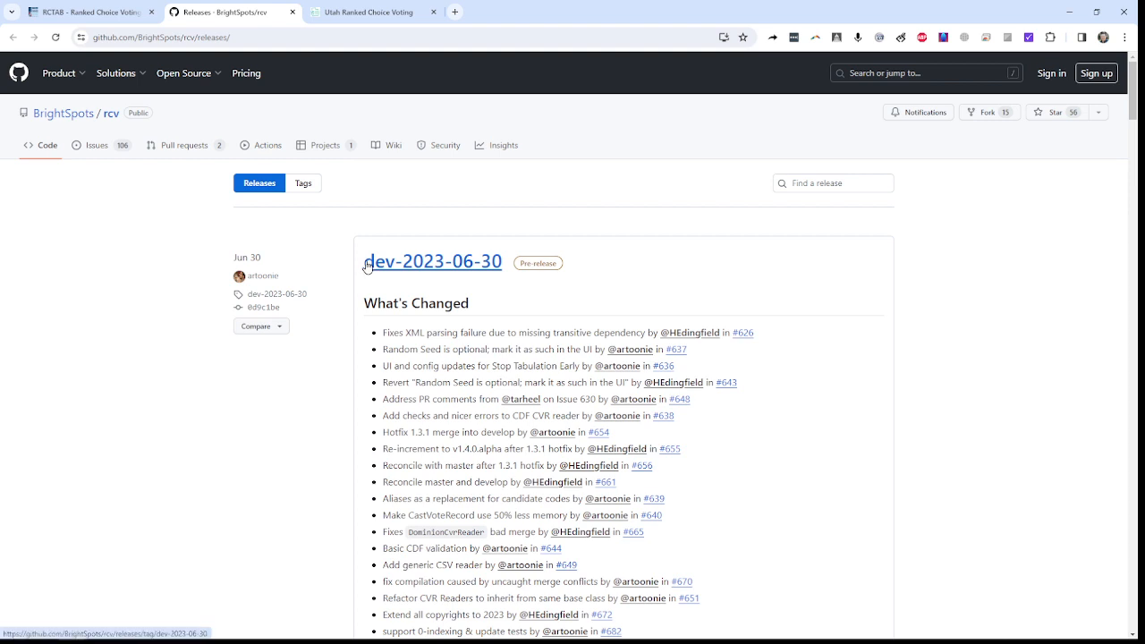
Step: Find the v1.3.1 release and download rctab_v1.3.1_Windows.zip
scroll(367, 266, "down", 10)
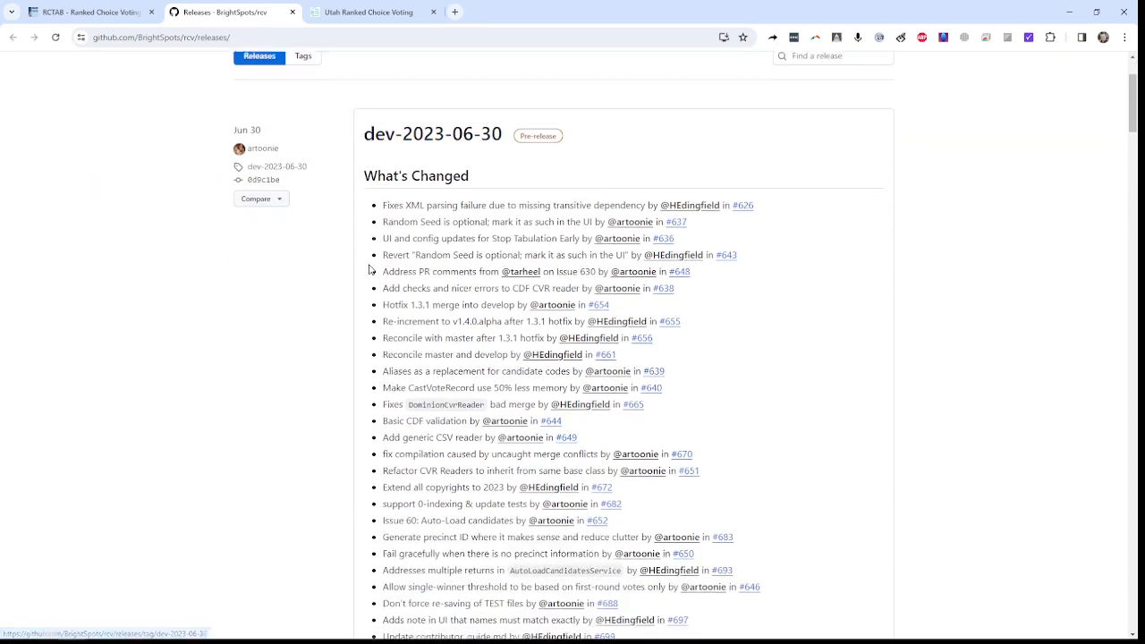
scroll(369, 265, "down", 4)
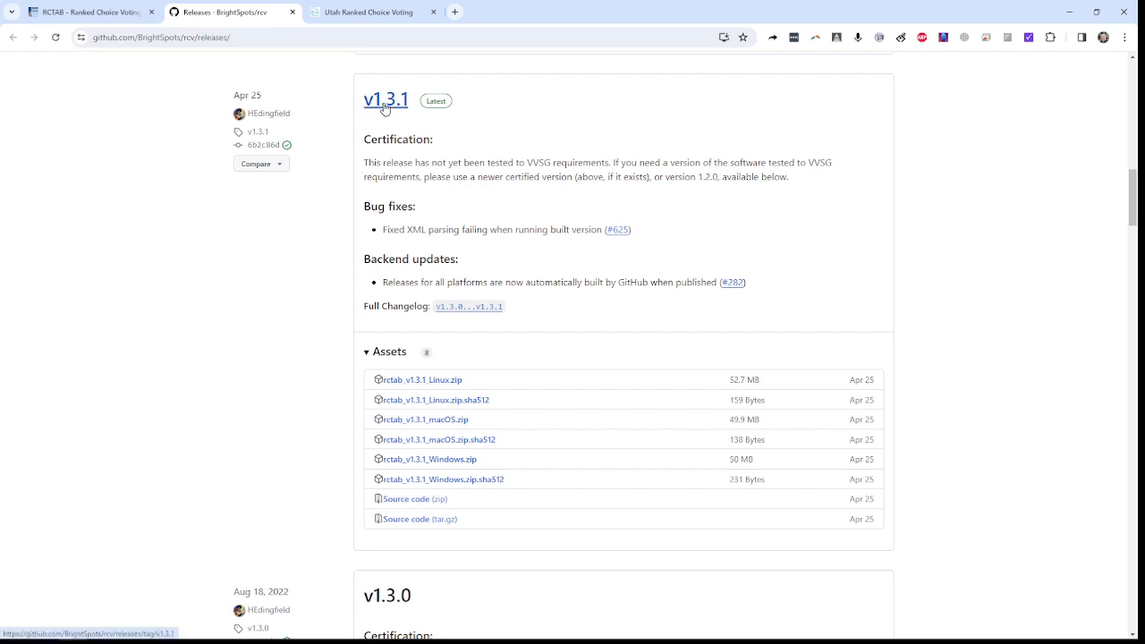
scroll(314, 243, "down", 2)
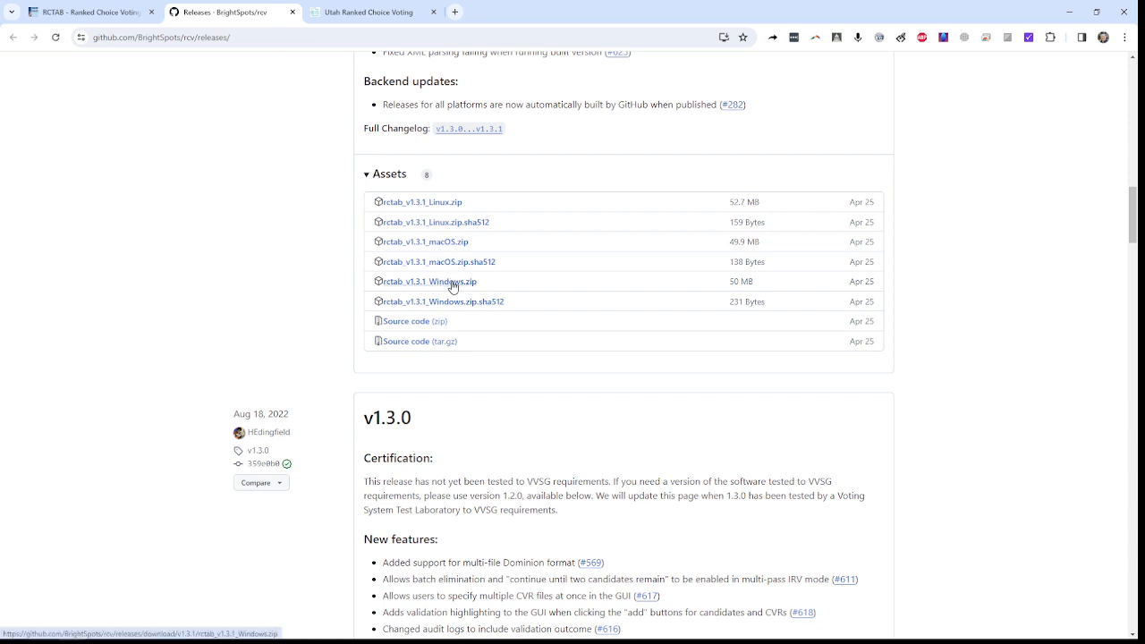
left_click(453, 284)
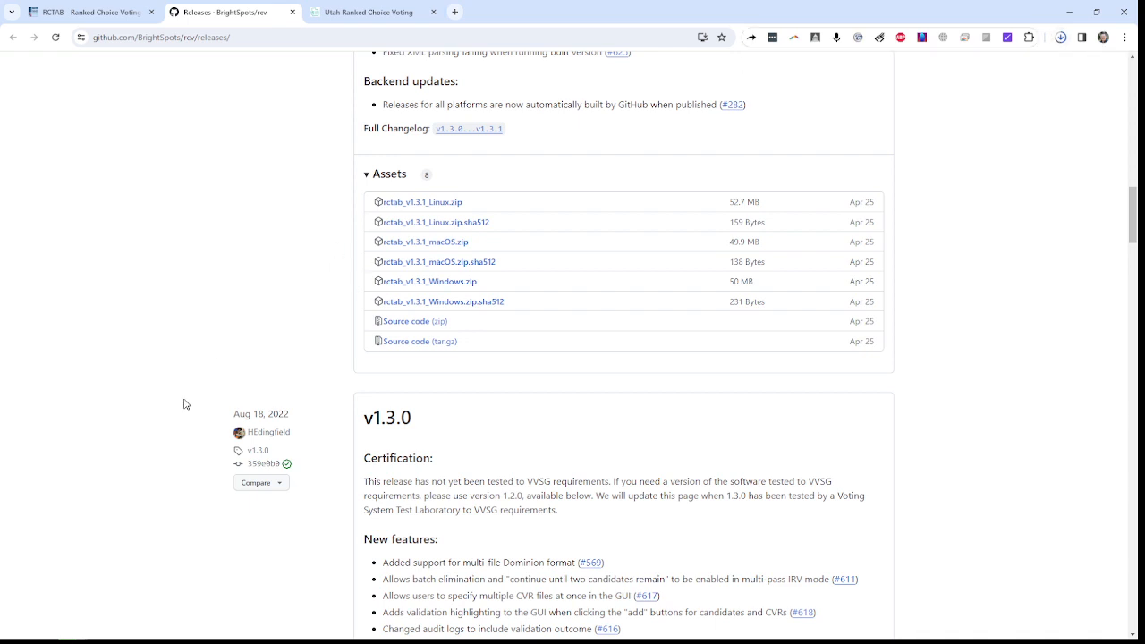
Step: Switch to File Explorer and run the rcv Windows batch file from the bin folder inside RCTab v1.3.1
mouse_move(170, 607)
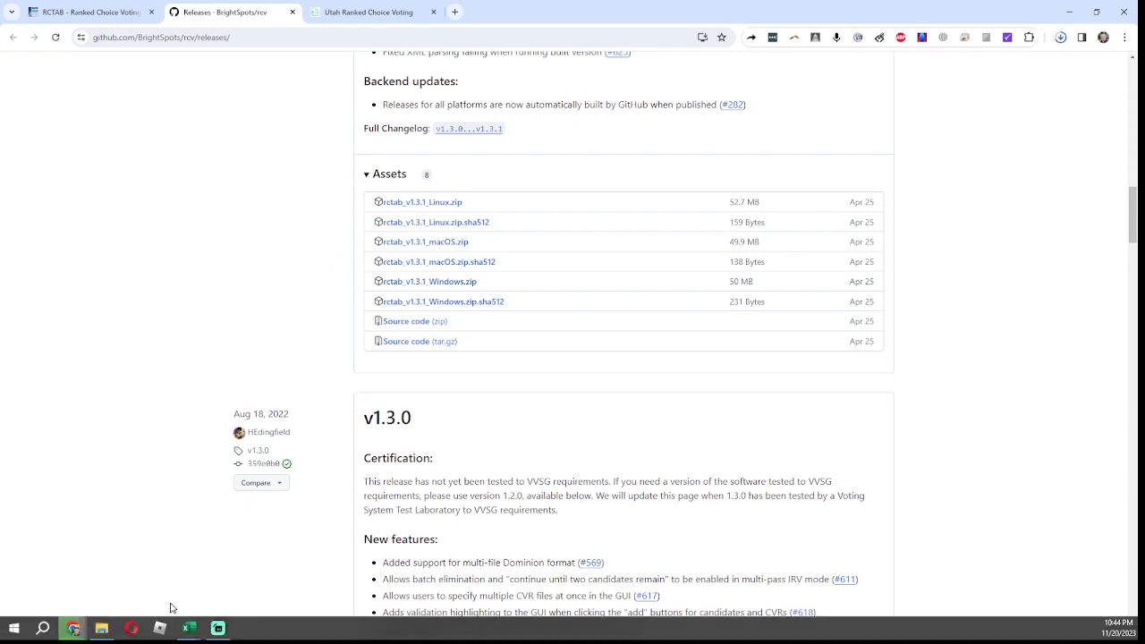
left_click(101, 634)
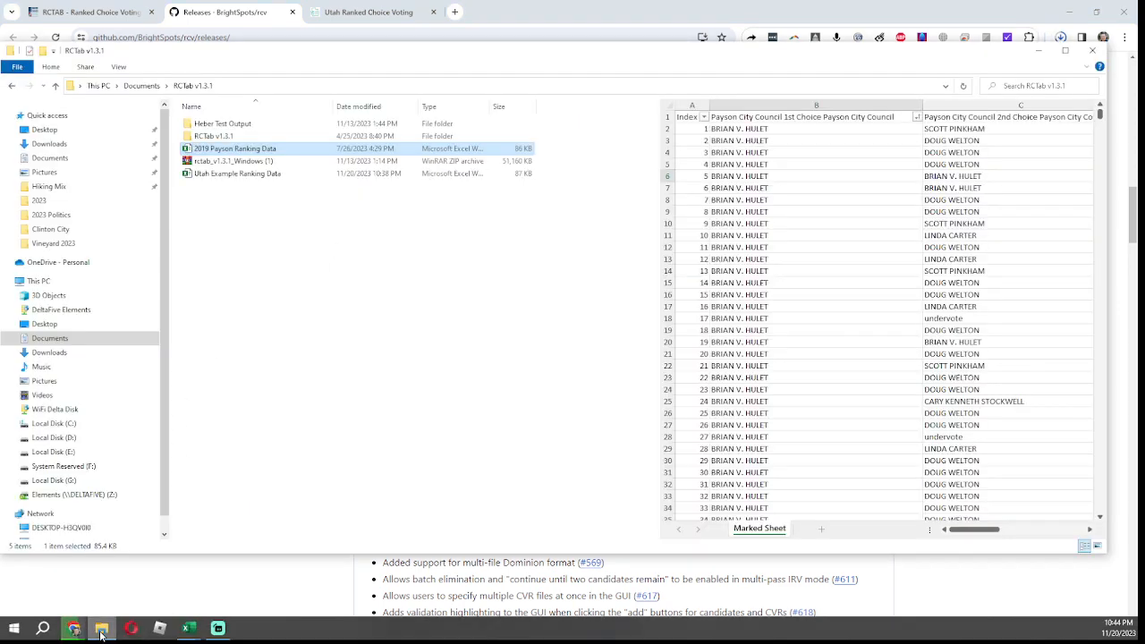
double_click(214, 137)
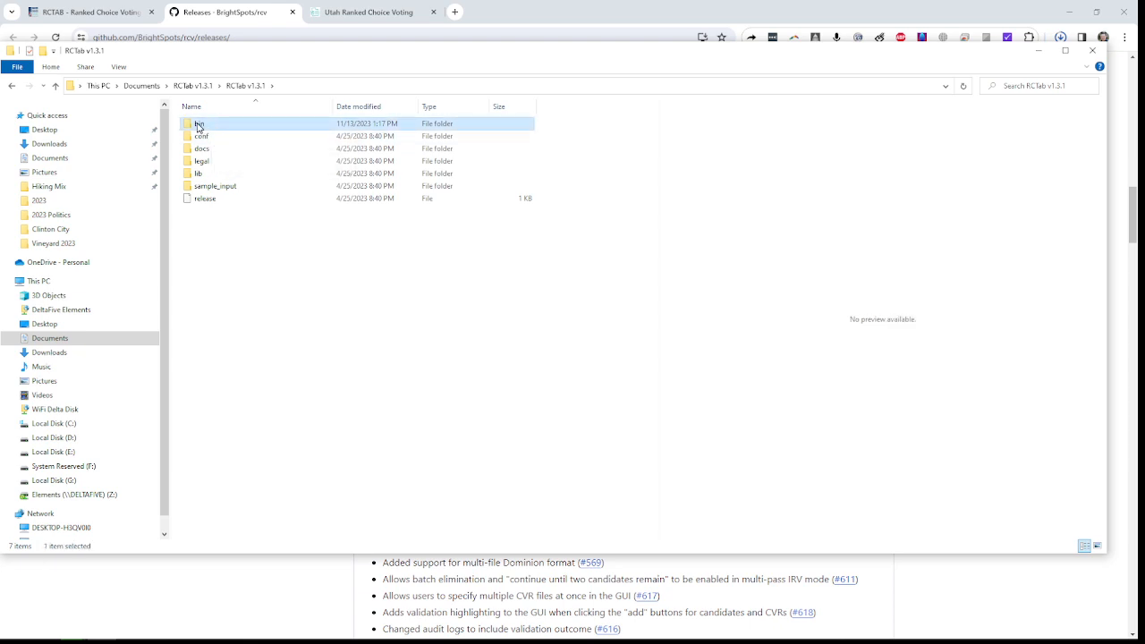
double_click(199, 125)
scroll(378, 196, "down", 13)
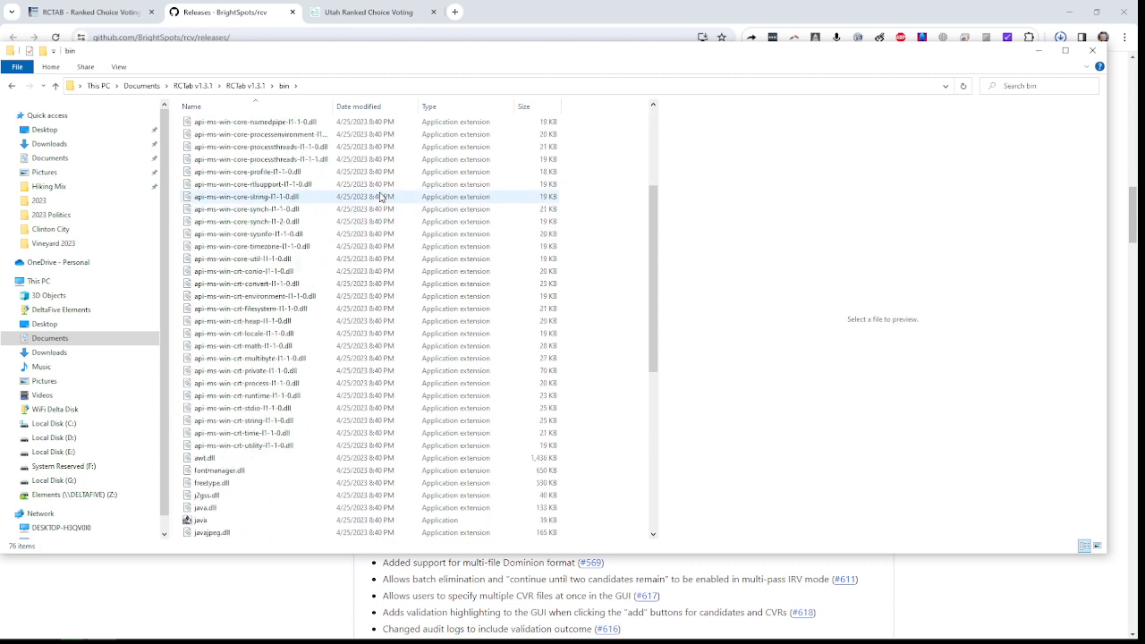
scroll(343, 220, "down", 2)
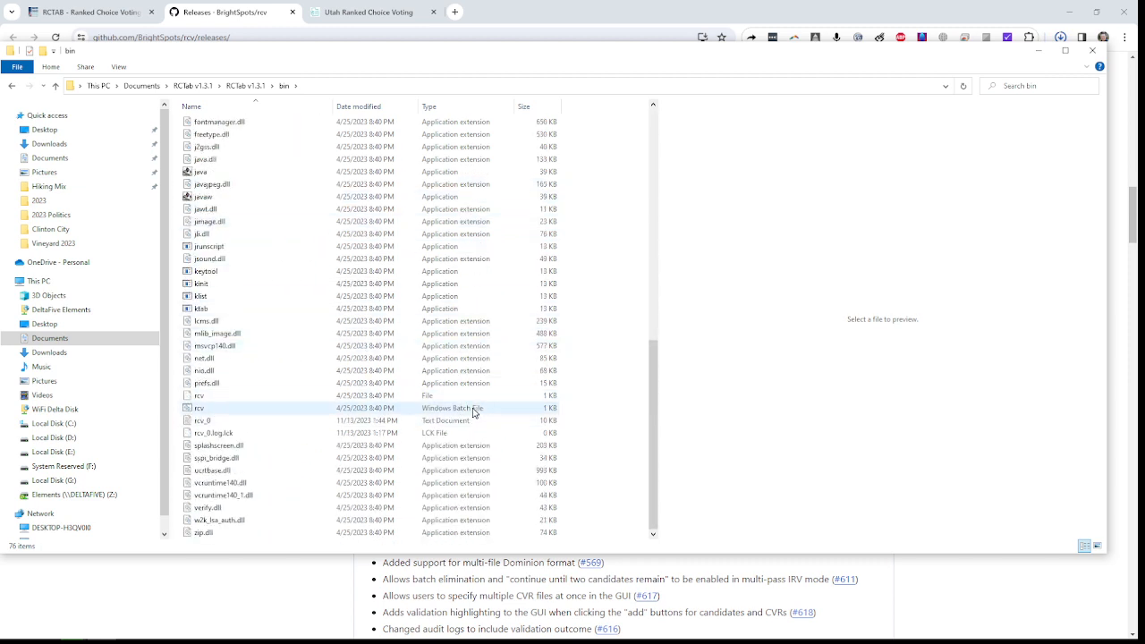
left_click(198, 411)
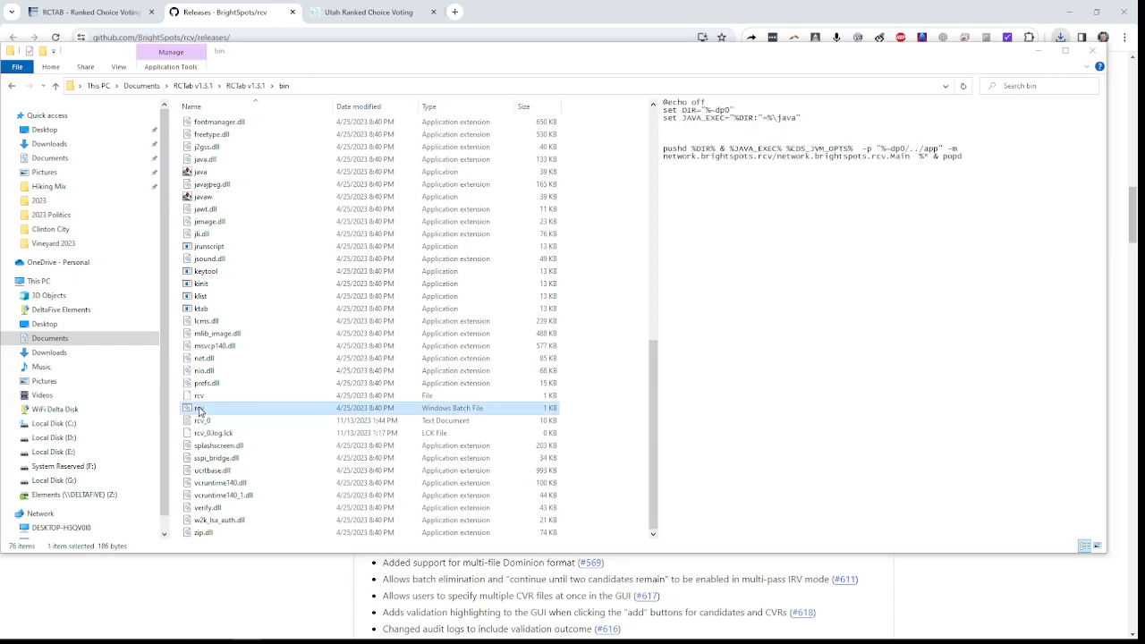
double_click(200, 410)
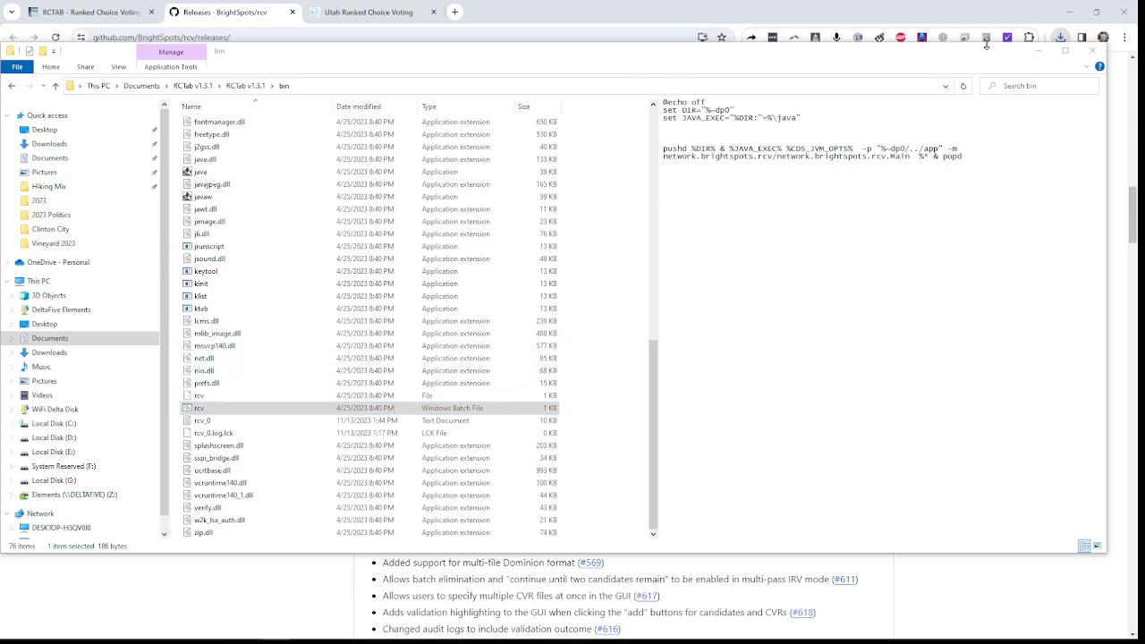
Step: Minimize the file manager and browser, and place the RCTab window beside the ranking data columns in Excel
left_click(1038, 50)
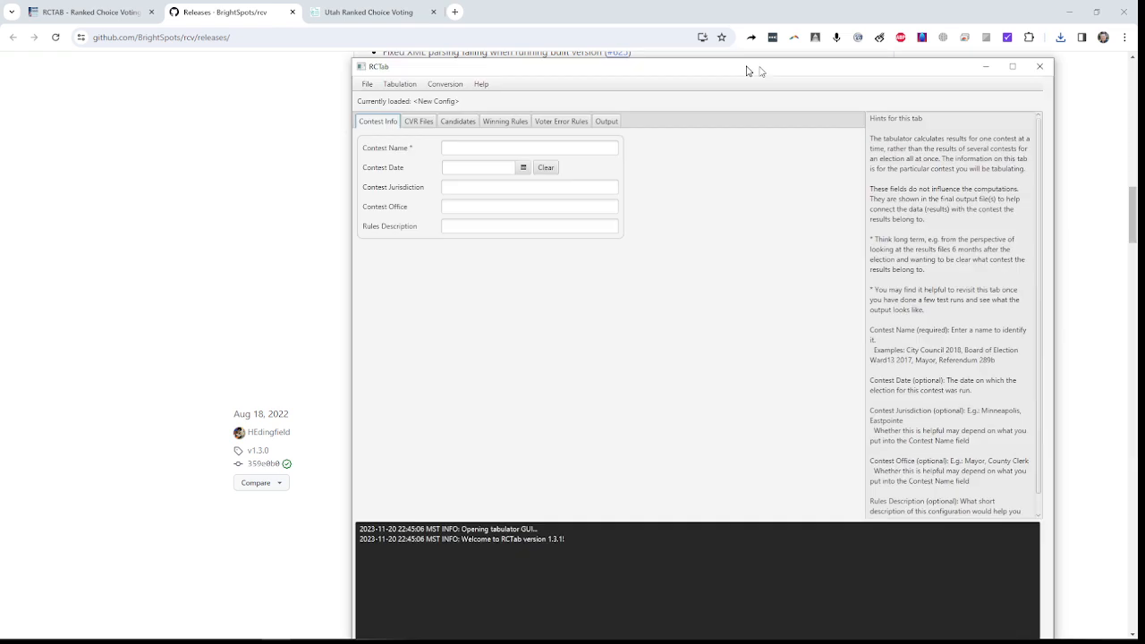
left_click_drag(760, 68, 636, 48)
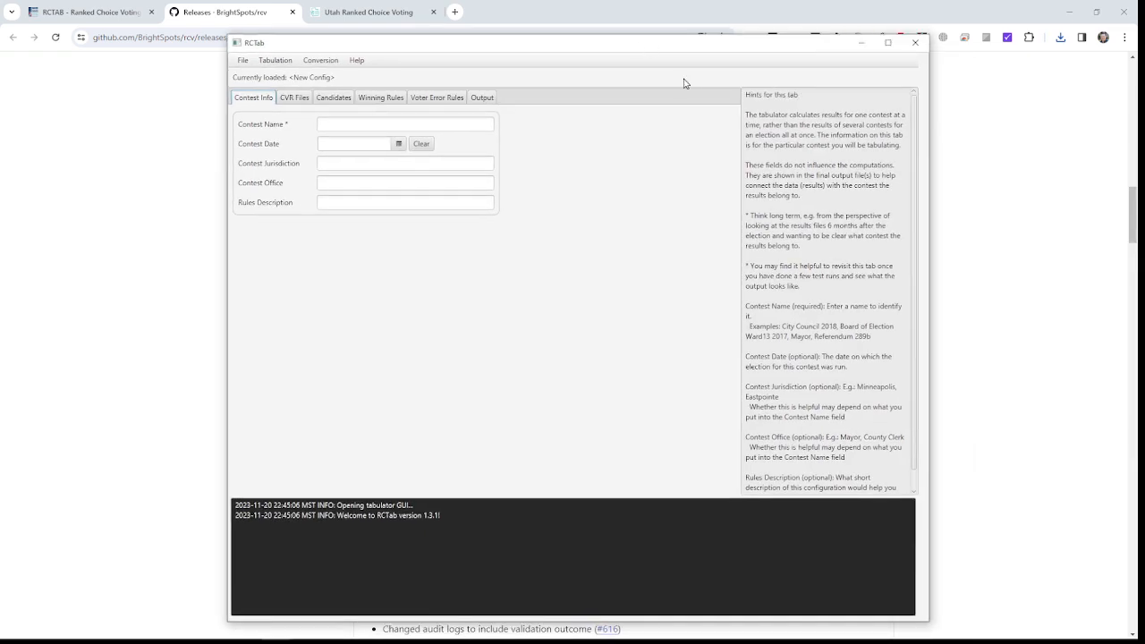
left_click(1068, 12)
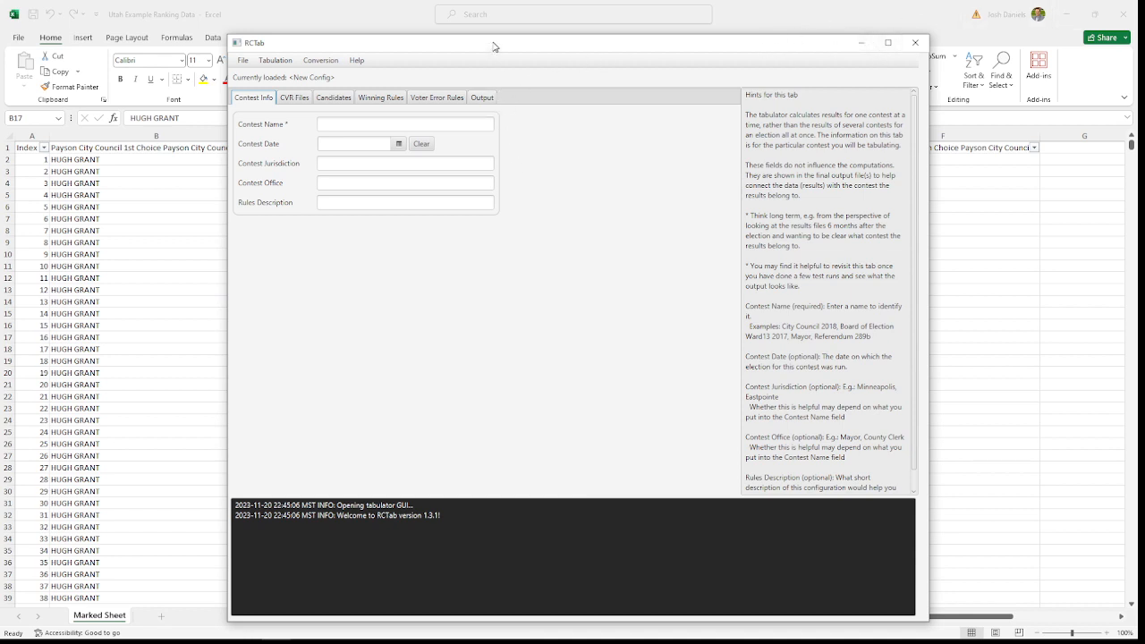
left_click_drag(493, 45, 686, 25)
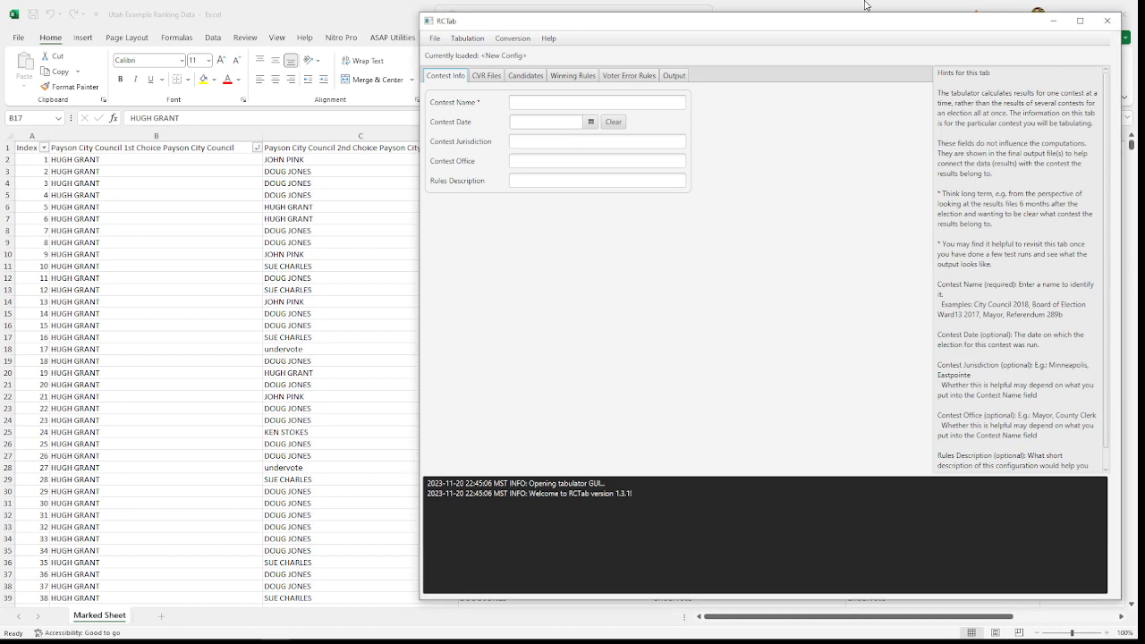
left_click_drag(843, 25, 839, 49)
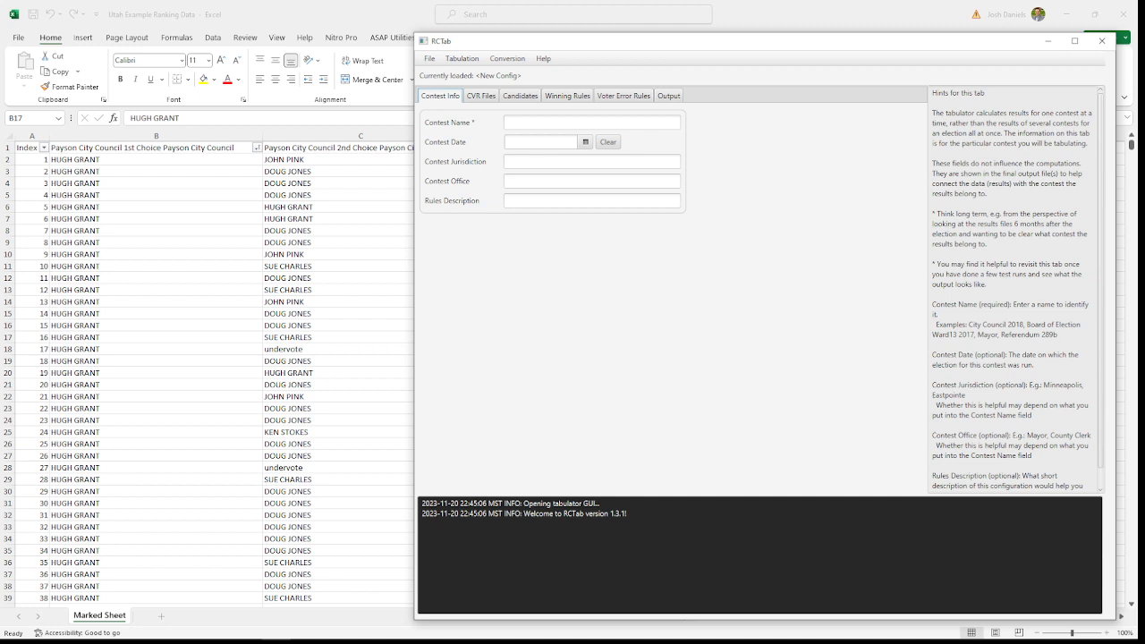
Step: Enter Utah City as the contest name and jurisdiction, with the contest date 2023-11-21
left_click(530, 122)
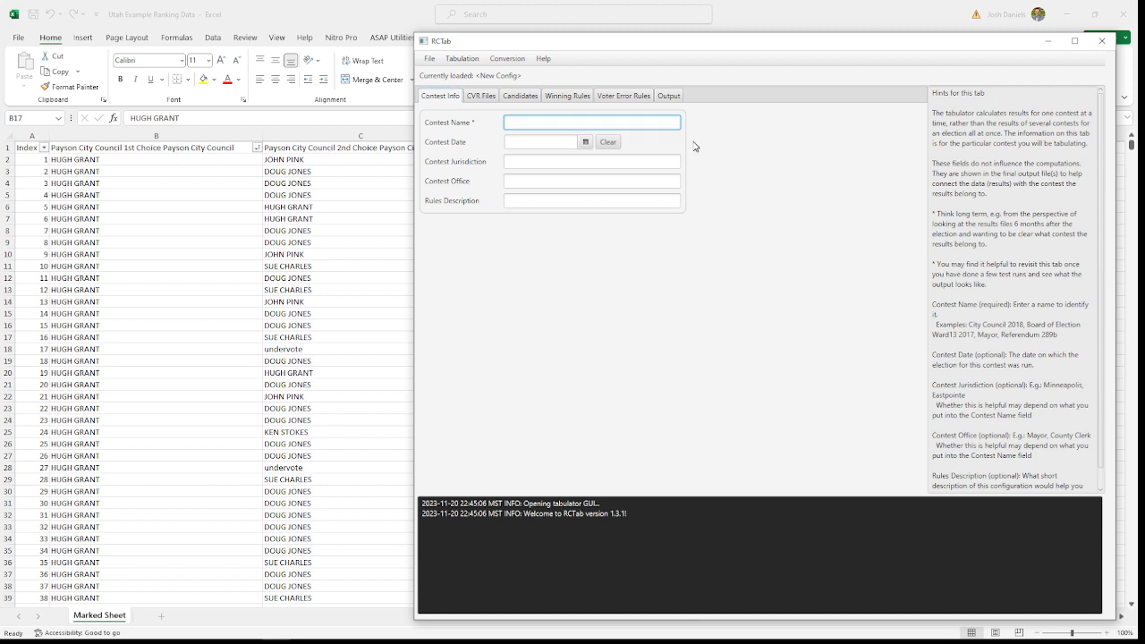
type("Utah City")
left_click(586, 143)
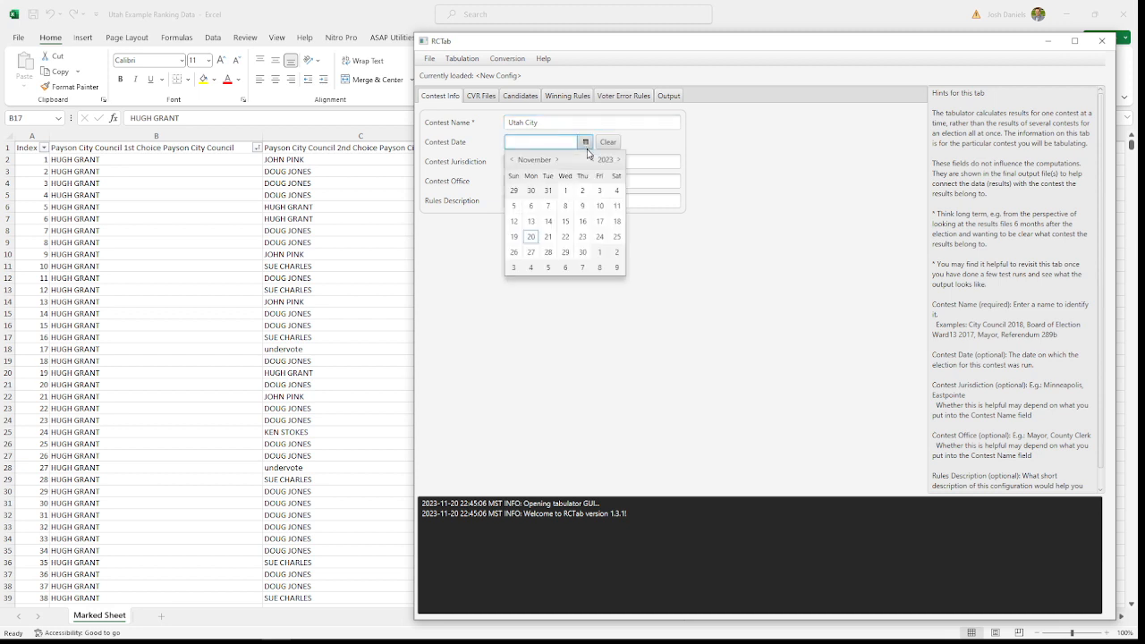
left_click(548, 236)
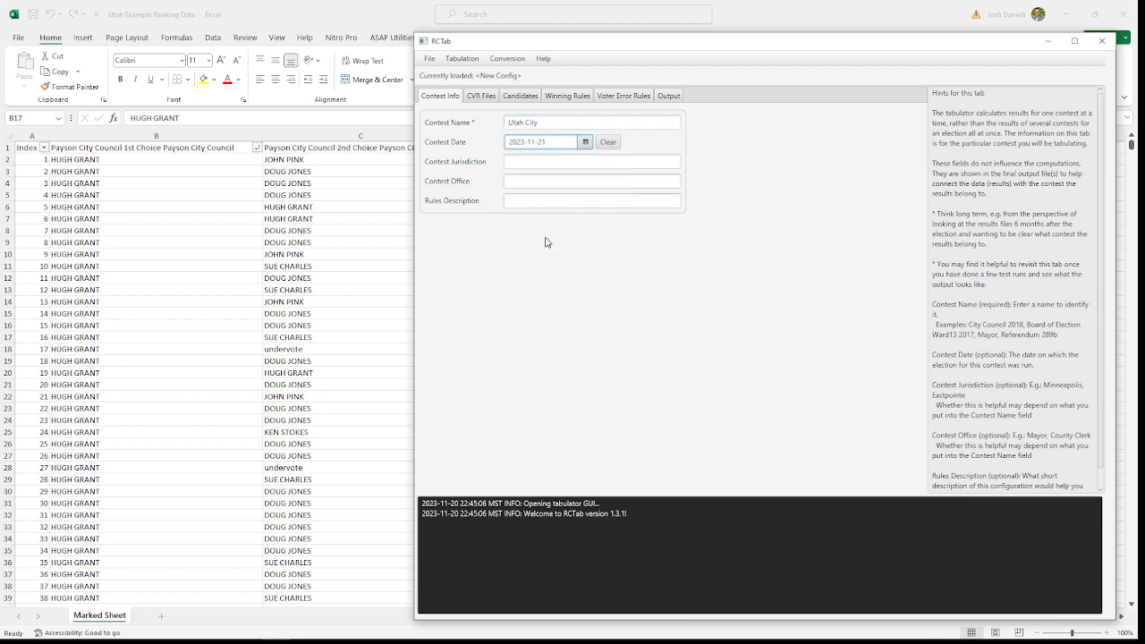
left_click(545, 162)
type("Utah City")
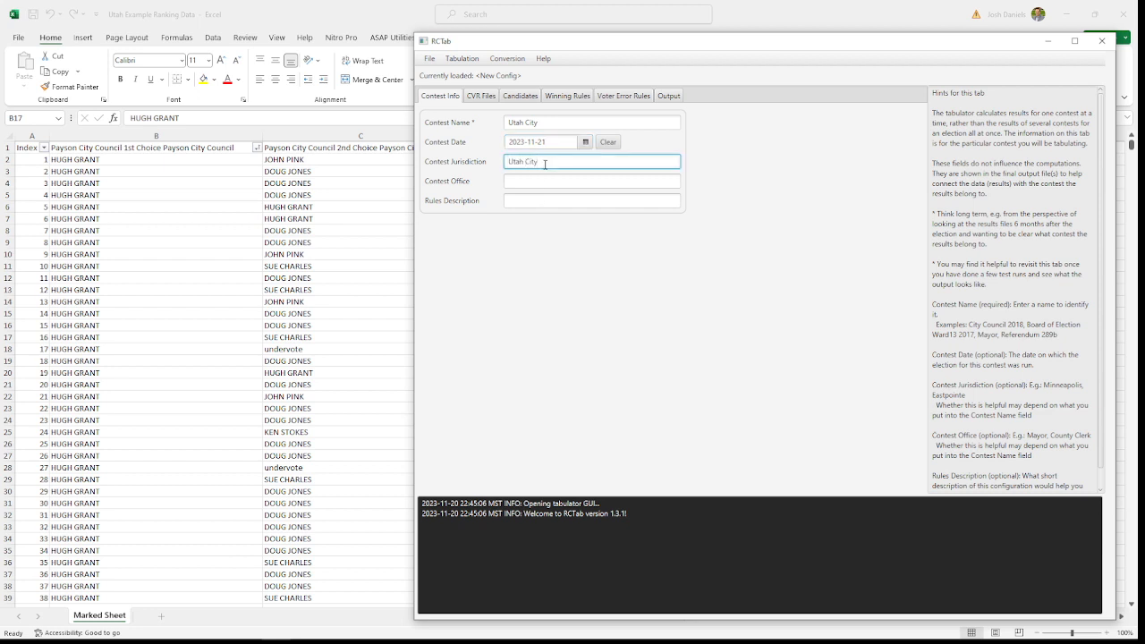
Step: Extend the contest name to "Utah City Council" and set the contest office to "City Council"
left_click(566, 124)
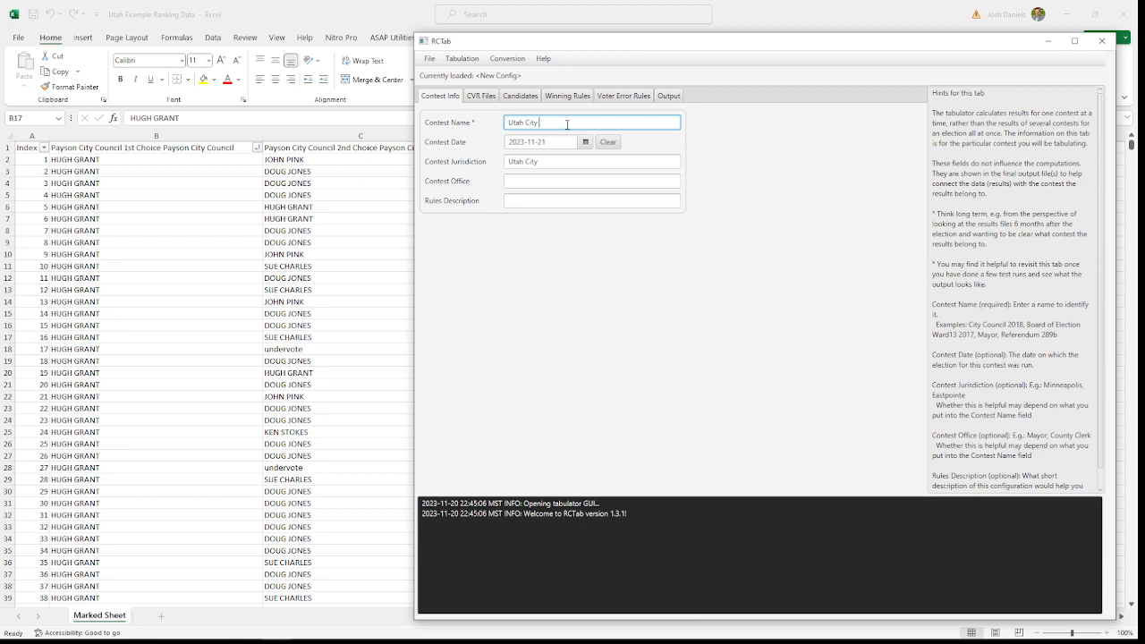
type("Council")
left_click(550, 182)
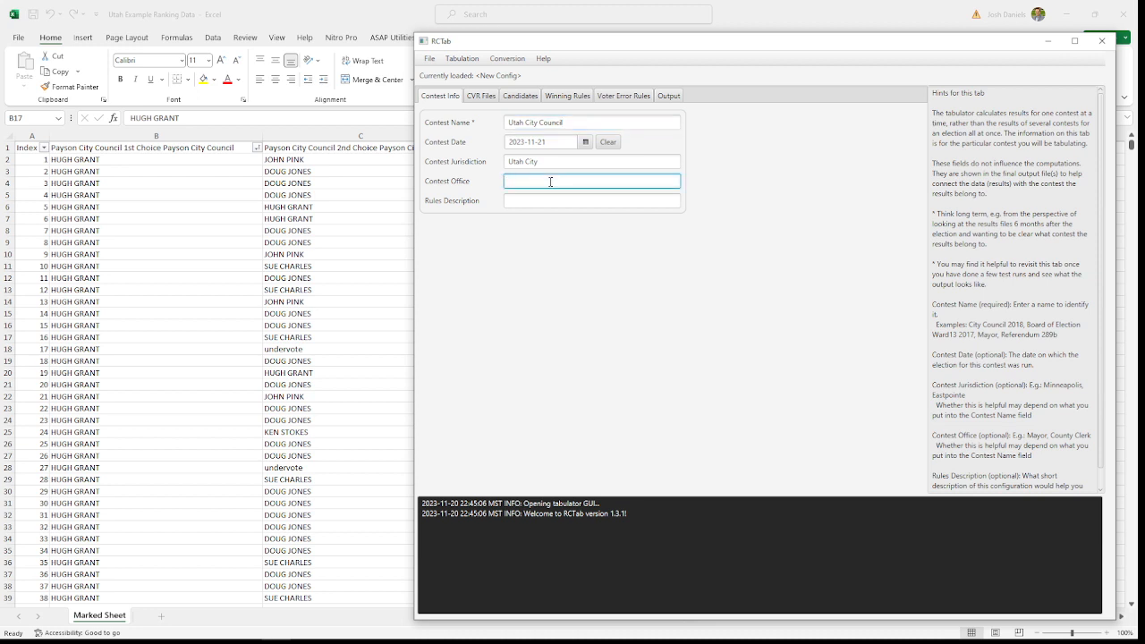
type("City Council")
Step: Read the hint about the rules description and enter "Sequential City Council" as the description
left_click(554, 198)
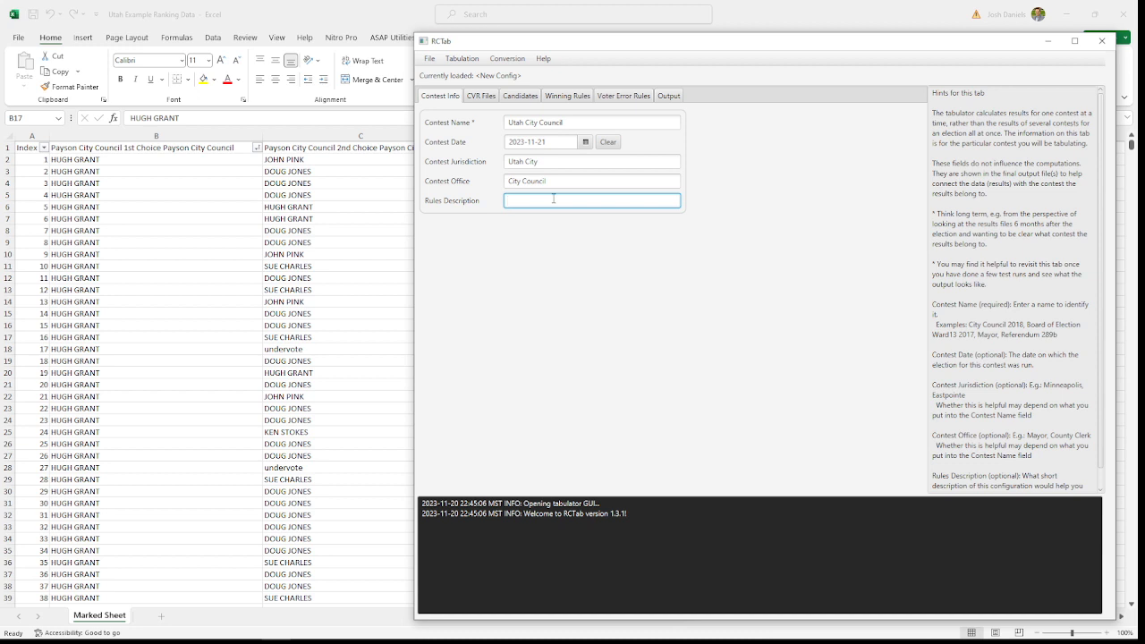
left_click_drag(932, 112, 1053, 463)
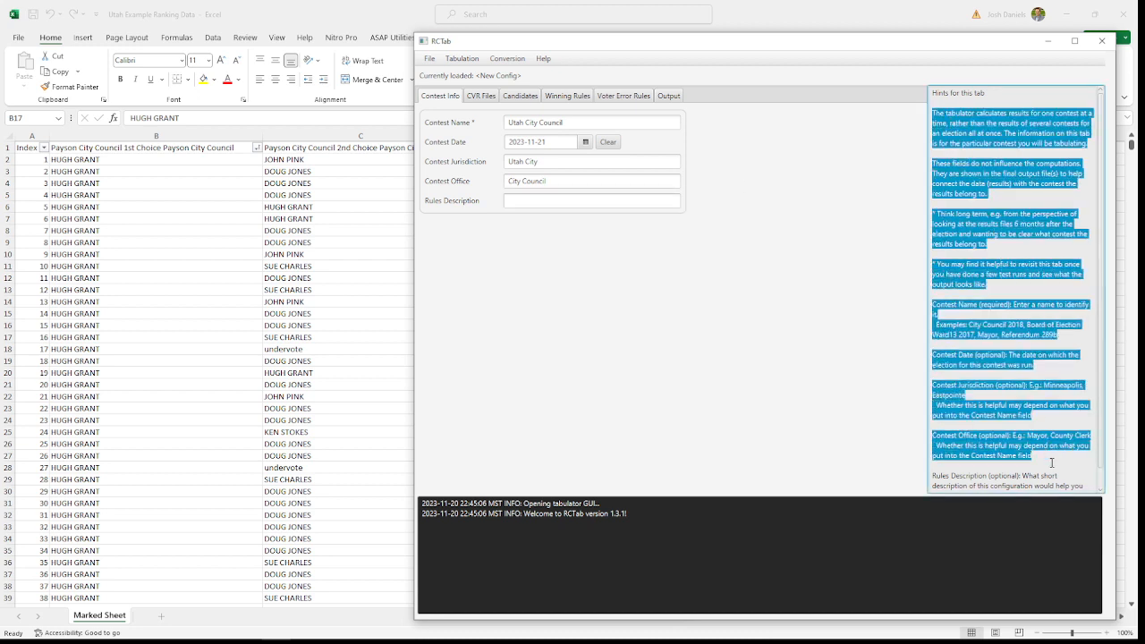
scroll(1038, 387, "down", 1)
left_click(1024, 396)
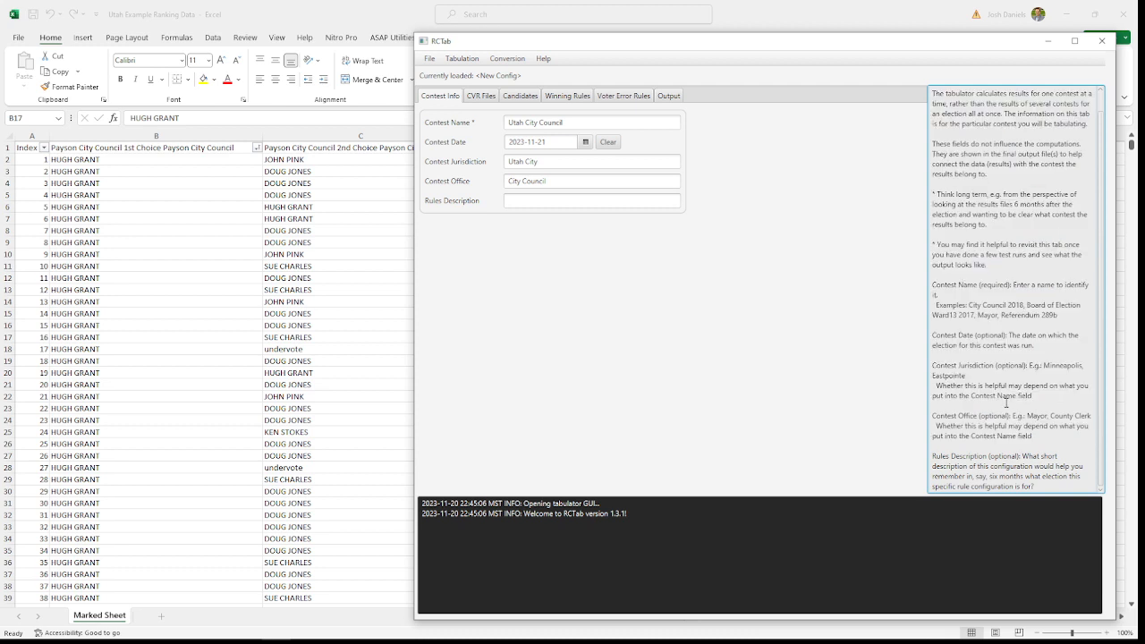
left_click_drag(933, 455, 1063, 487)
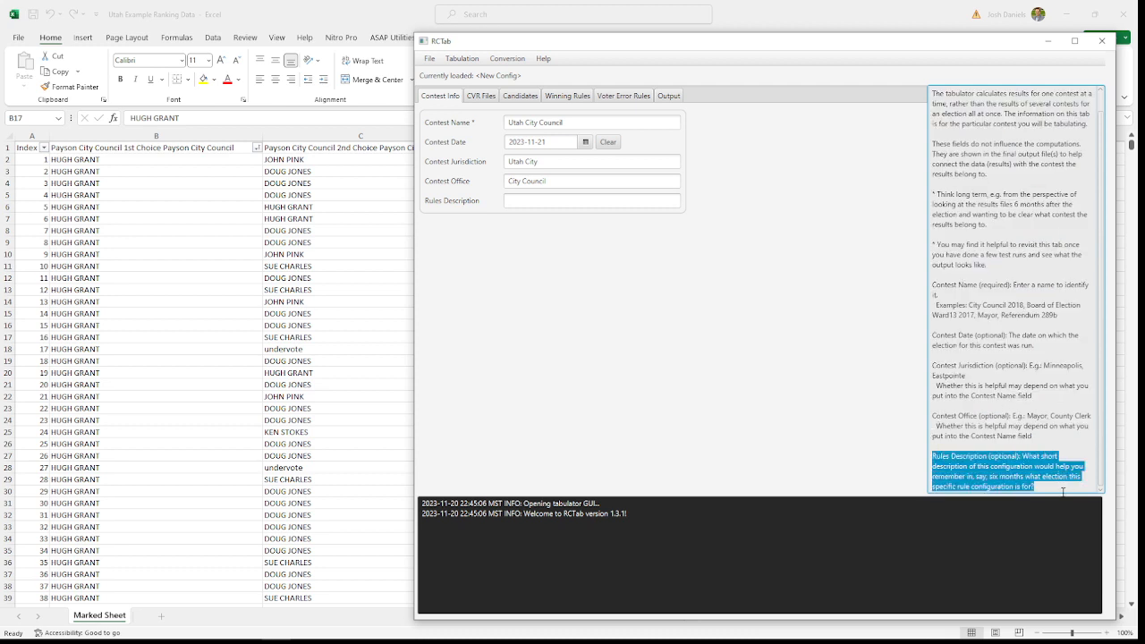
left_click(1063, 487)
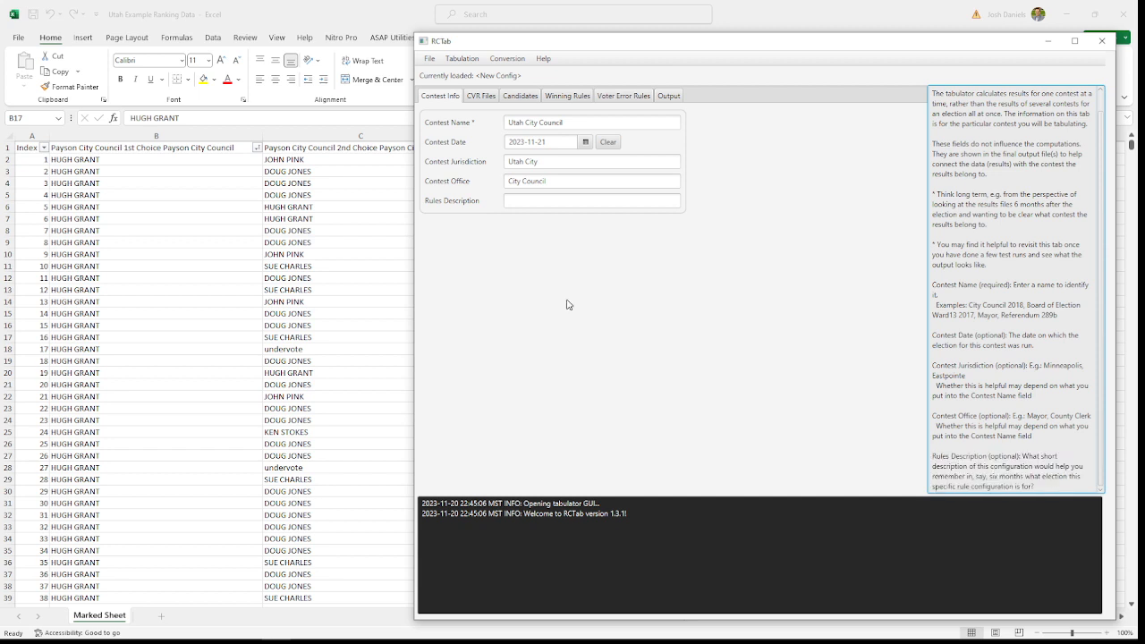
left_click(543, 202)
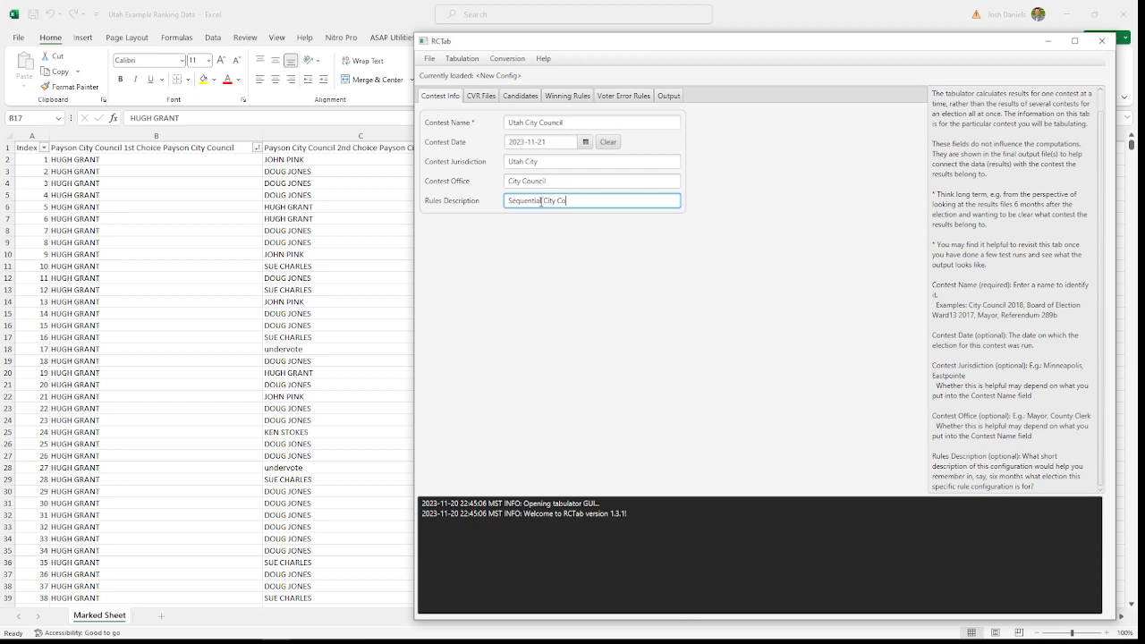
Step: Set the CVR file provider to ES&S and select "Utah Example Ranking Data" from the RCTab v1.3.1 folder as its path
left_click(483, 97)
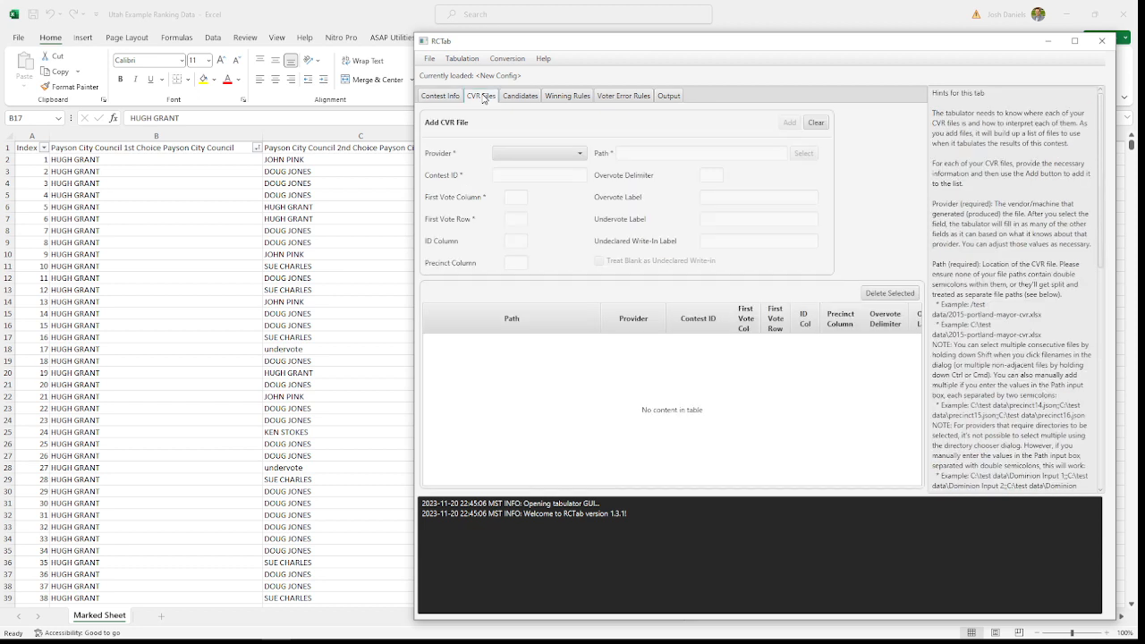
left_click(581, 155)
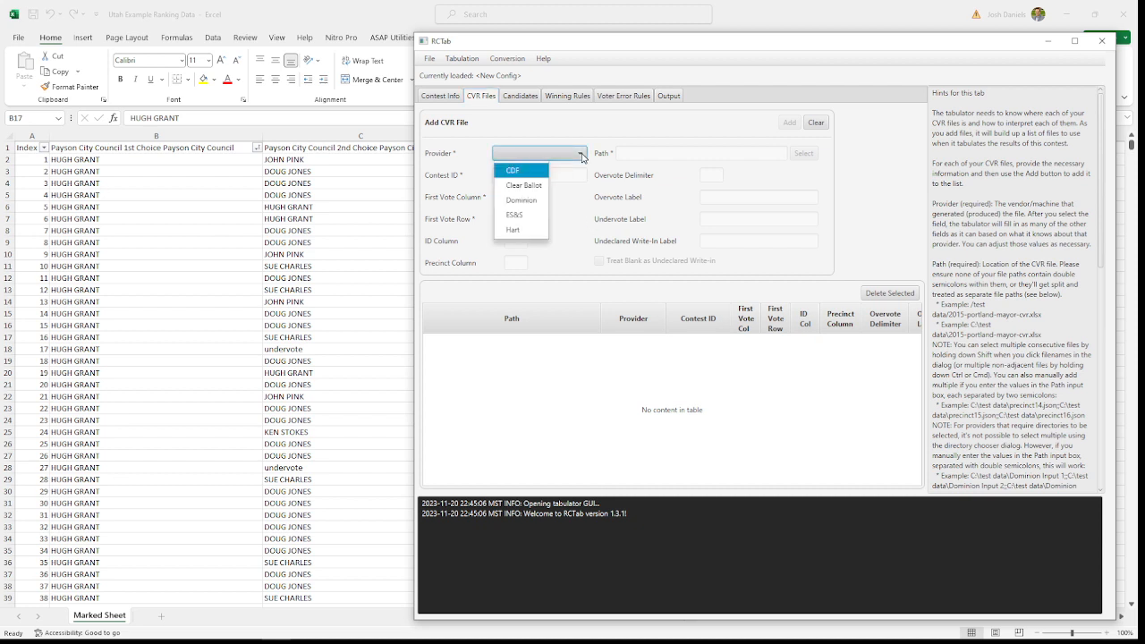
left_click(517, 215)
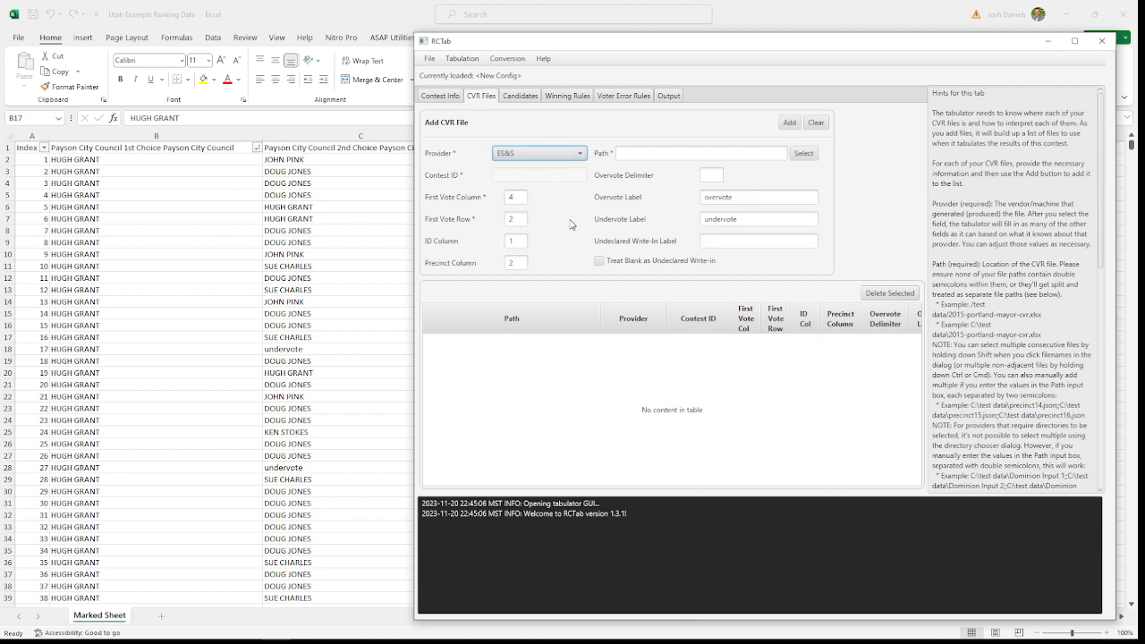
left_click(803, 154)
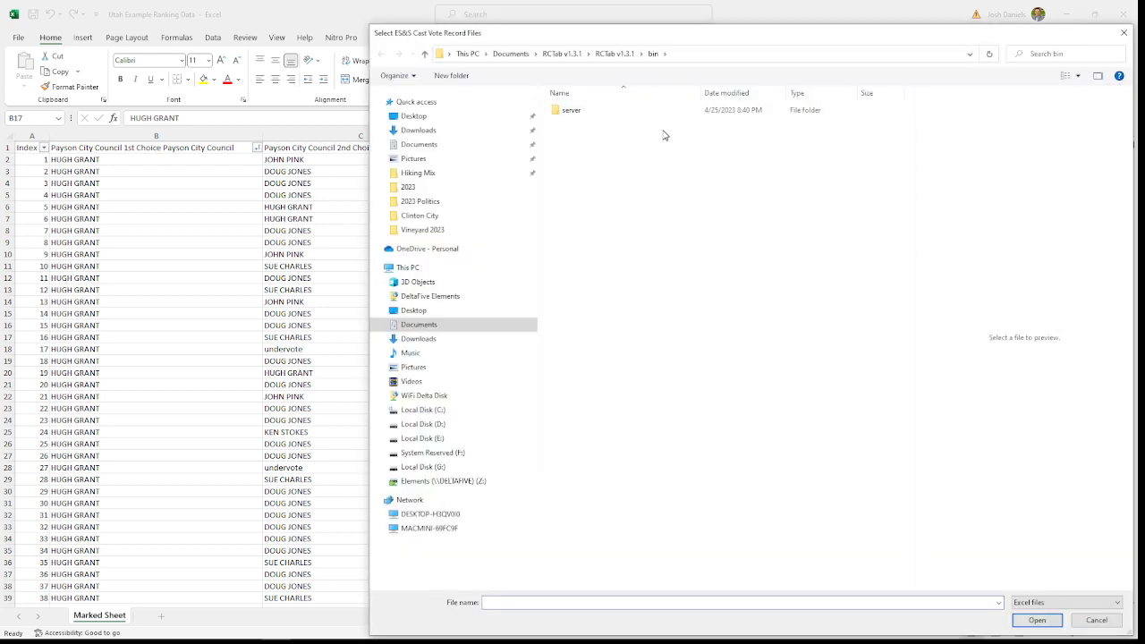
left_click(564, 54)
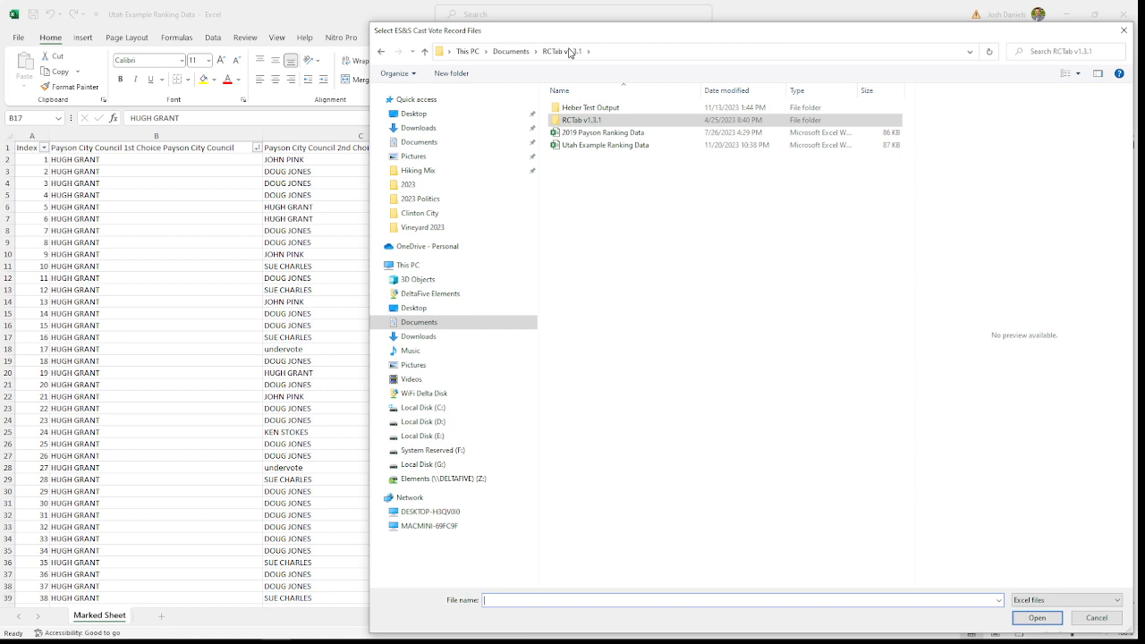
left_click(597, 145)
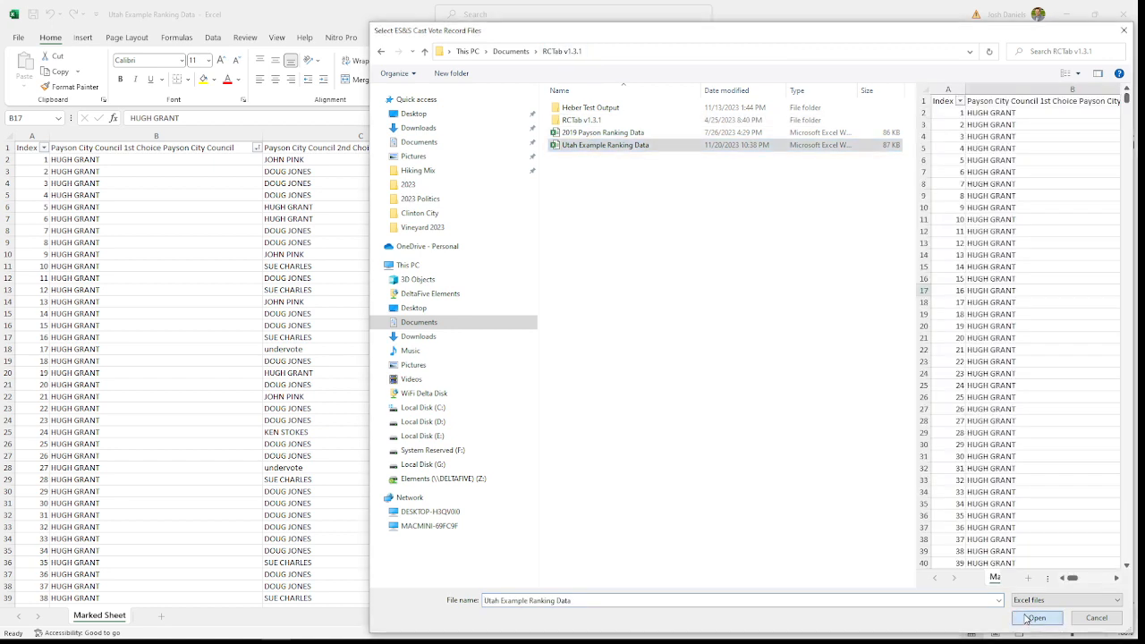
left_click(1029, 618)
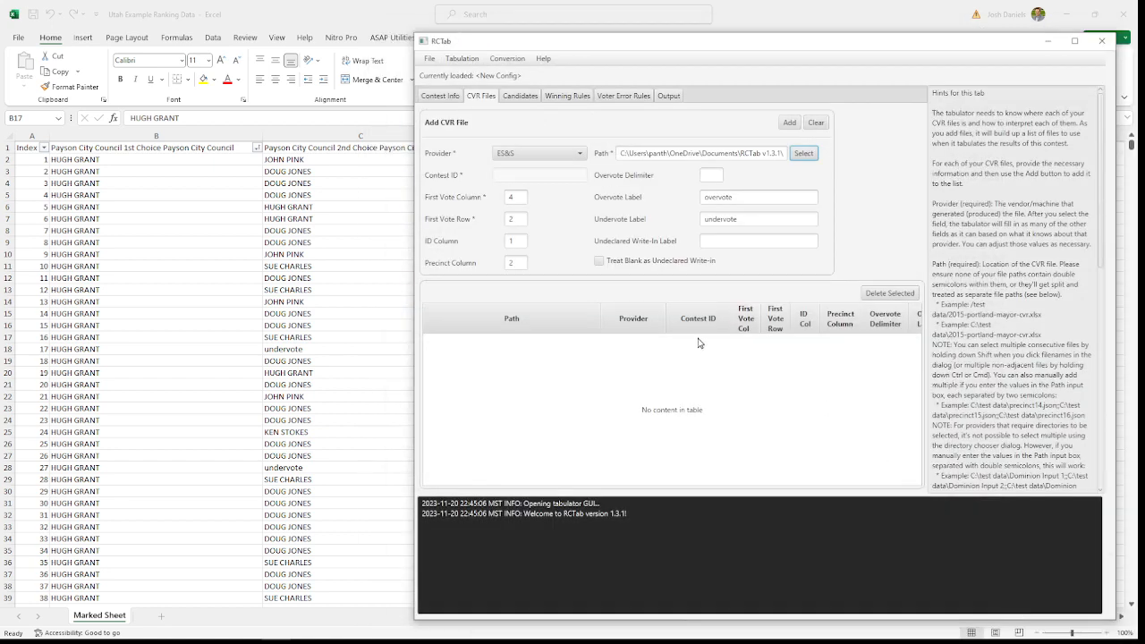
Step: Check the column layout in Excel, then set the first vote column to 2 and clear the precinct column in RCTab
left_click(237, 15)
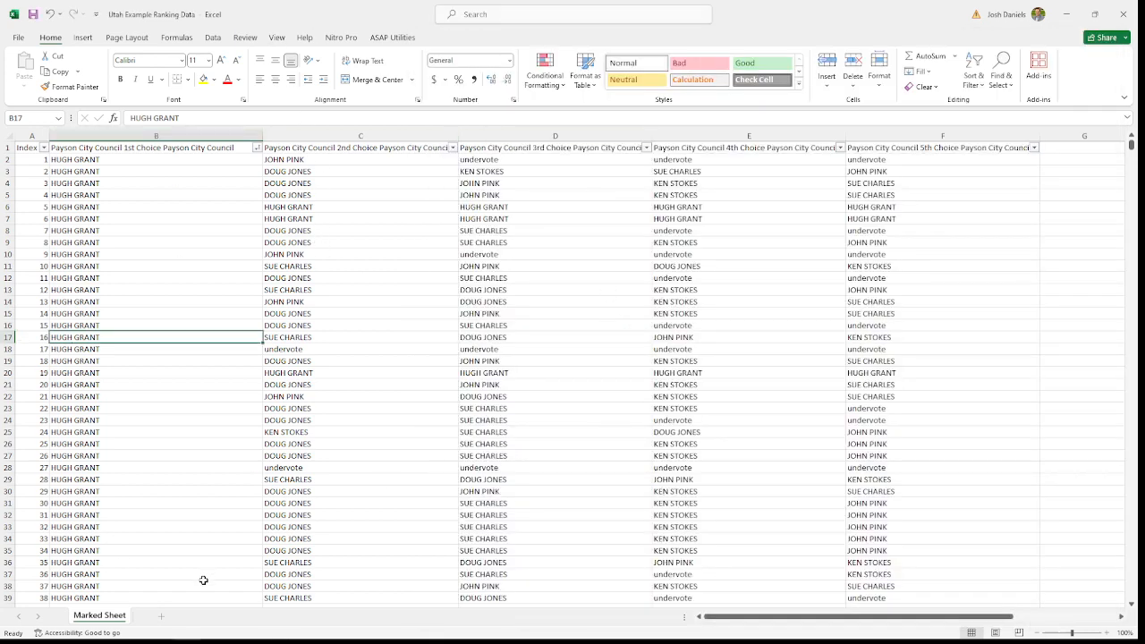
mouse_move(308, 641)
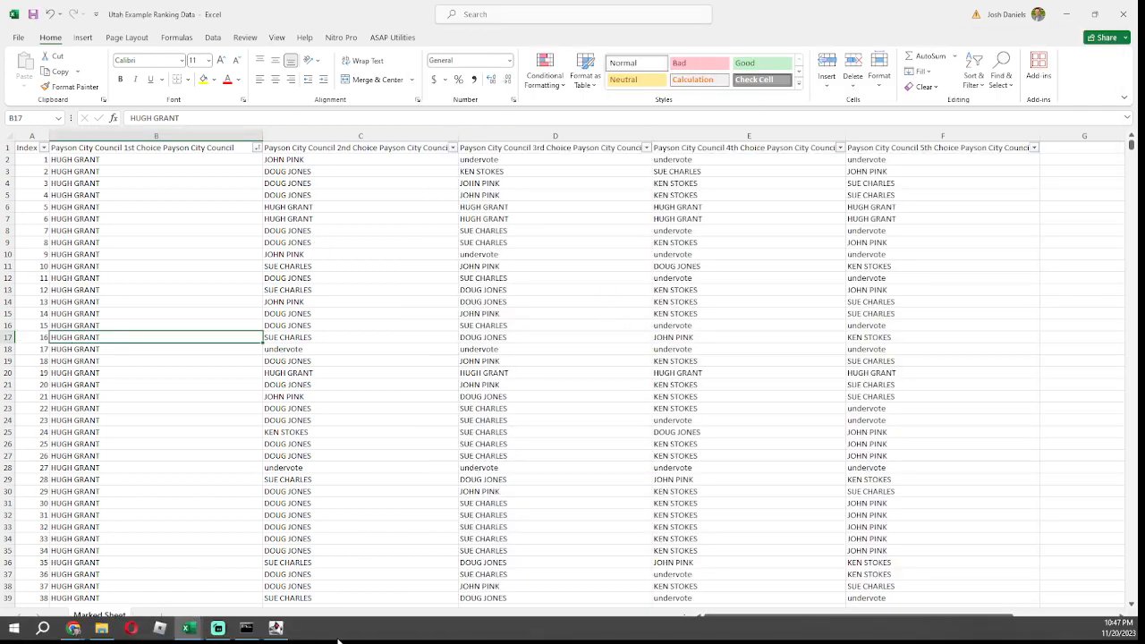
left_click(276, 629)
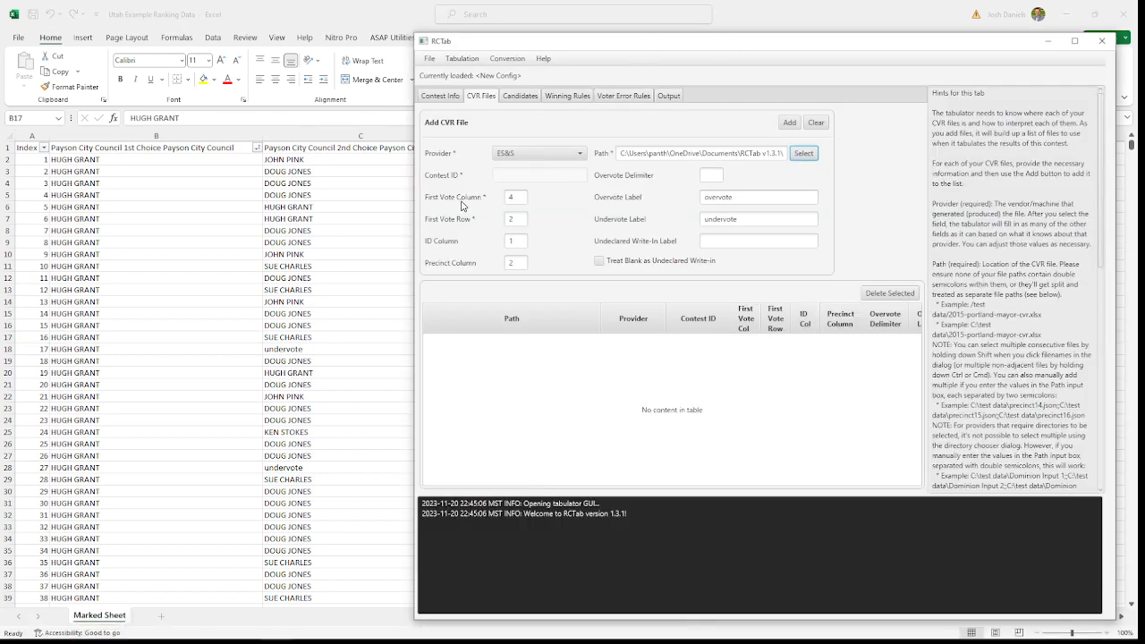
double_click(516, 197)
double_click(520, 219)
double_click(522, 242)
double_click(515, 266)
Step: Examine how undervotes are written in the Excel ranking data and compare them with RCTab's overvote, undervote and write-in label settings
left_click(748, 196)
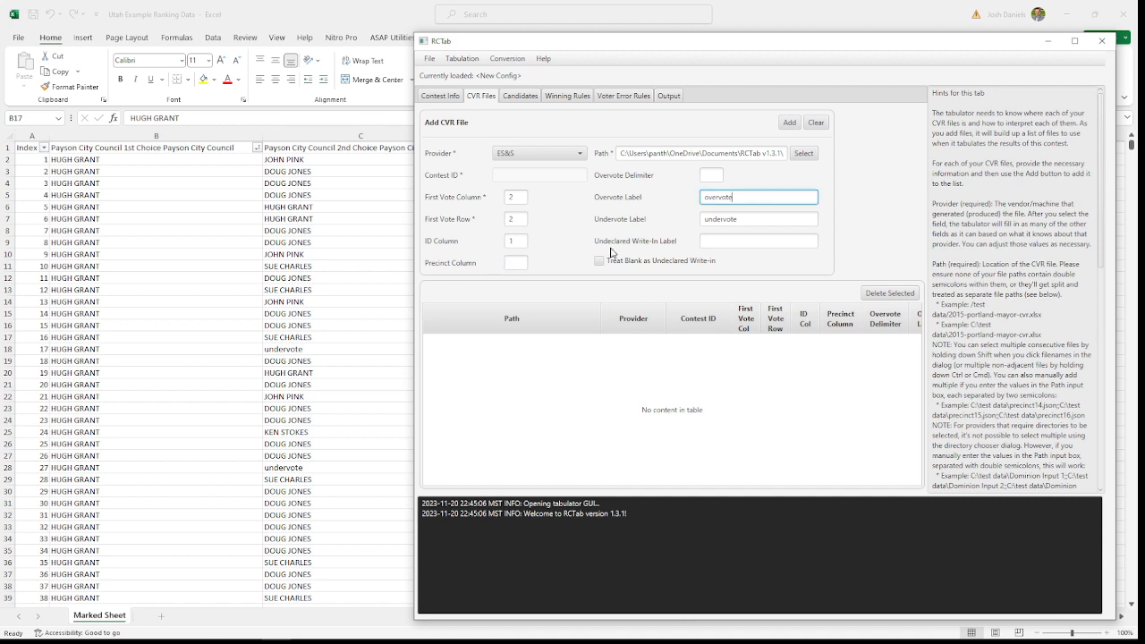
left_click(300, 351)
left_click(301, 351)
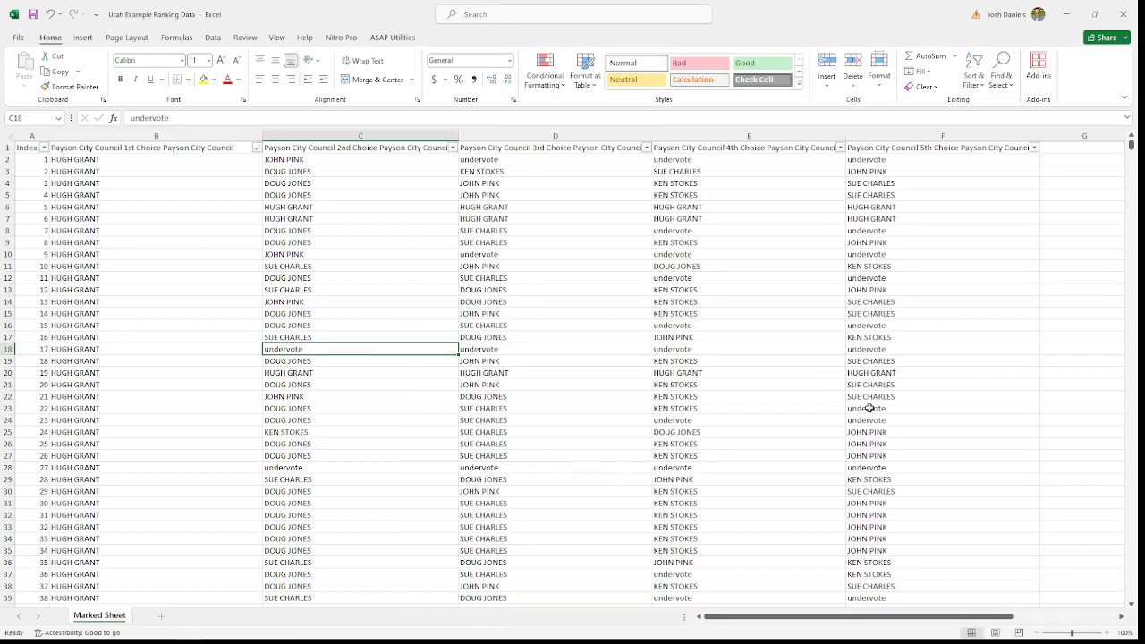
left_click_drag(870, 408, 870, 421)
scroll(524, 473, "down", 9)
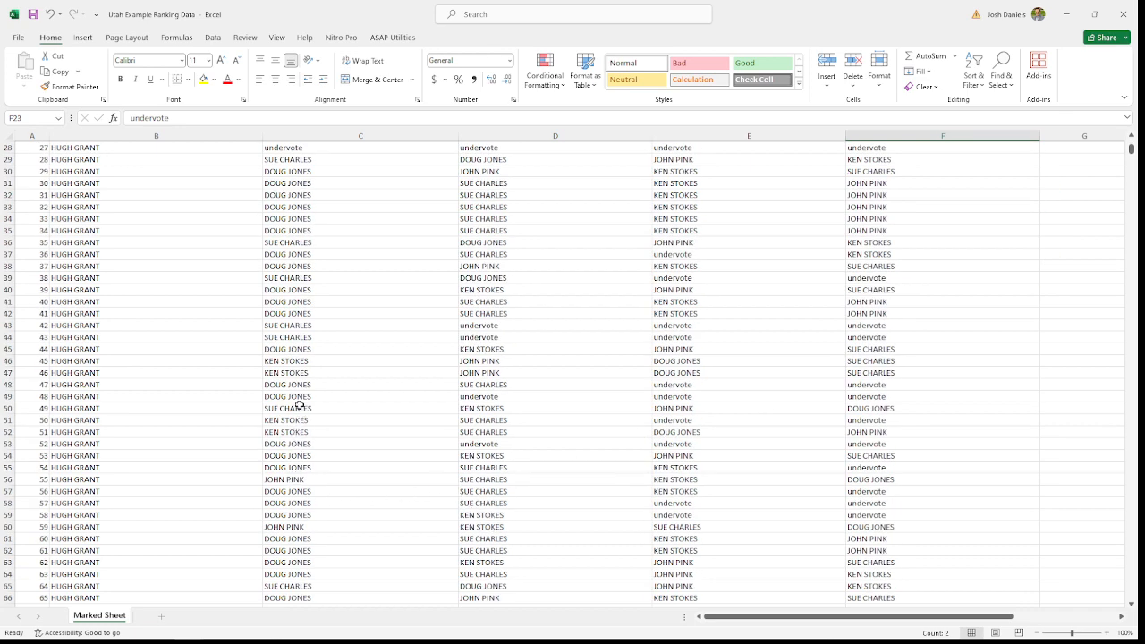
left_click(481, 396)
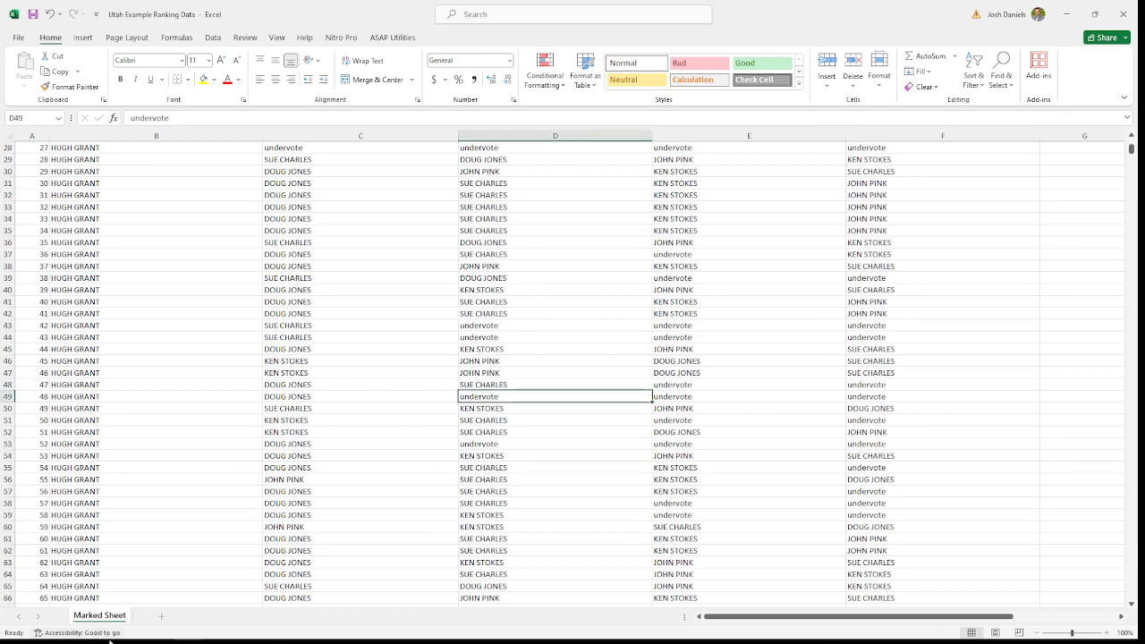
left_click(275, 636)
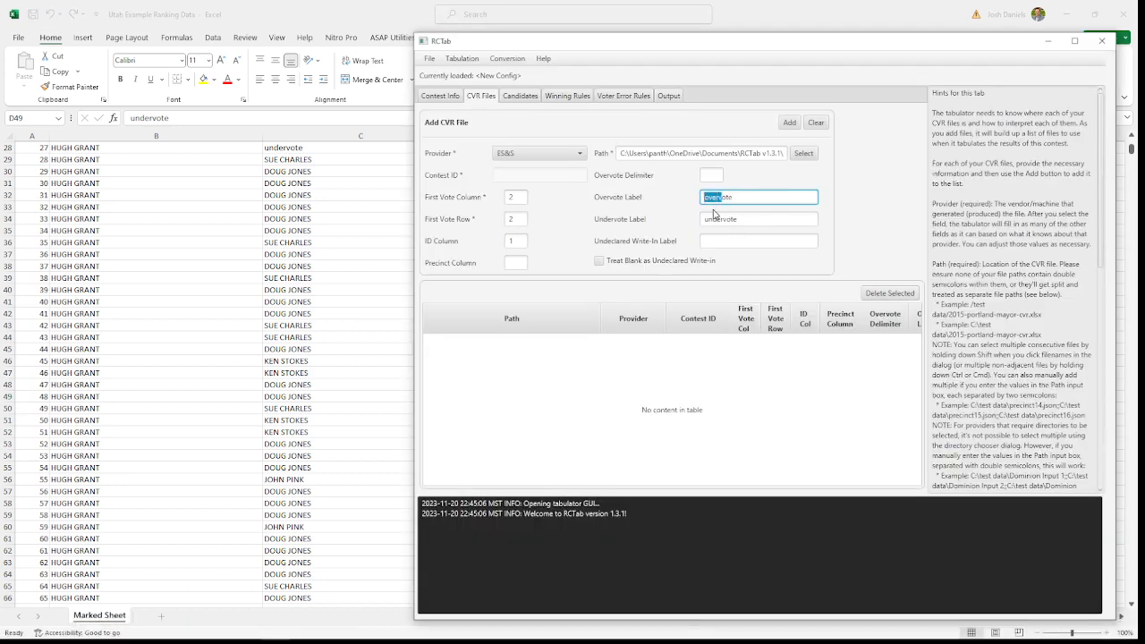
left_click_drag(723, 218, 707, 218)
left_click(730, 247)
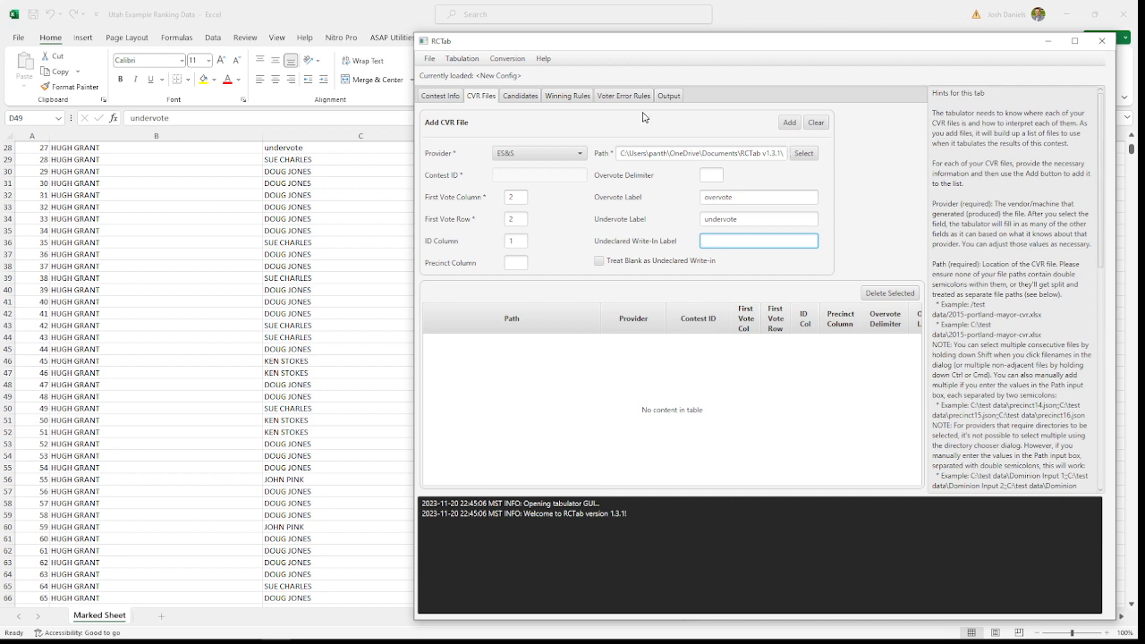
Step: Review the CVR file's path, vote column and row, ID column and precinct column, and add the file to the list
left_click_drag(617, 153, 787, 153)
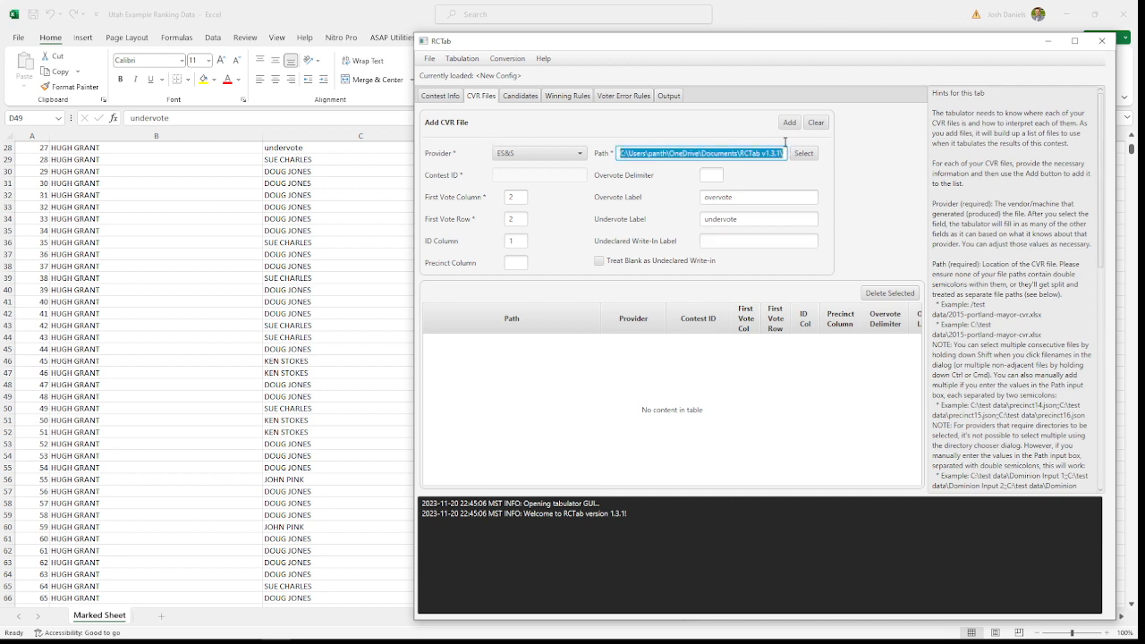
double_click(515, 195)
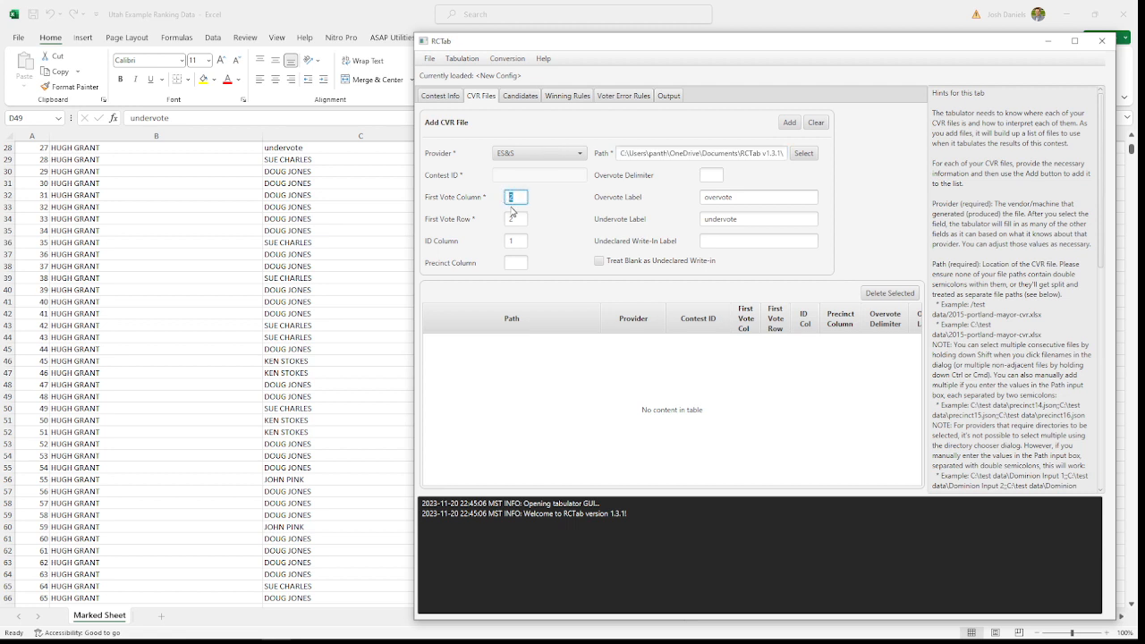
double_click(511, 219)
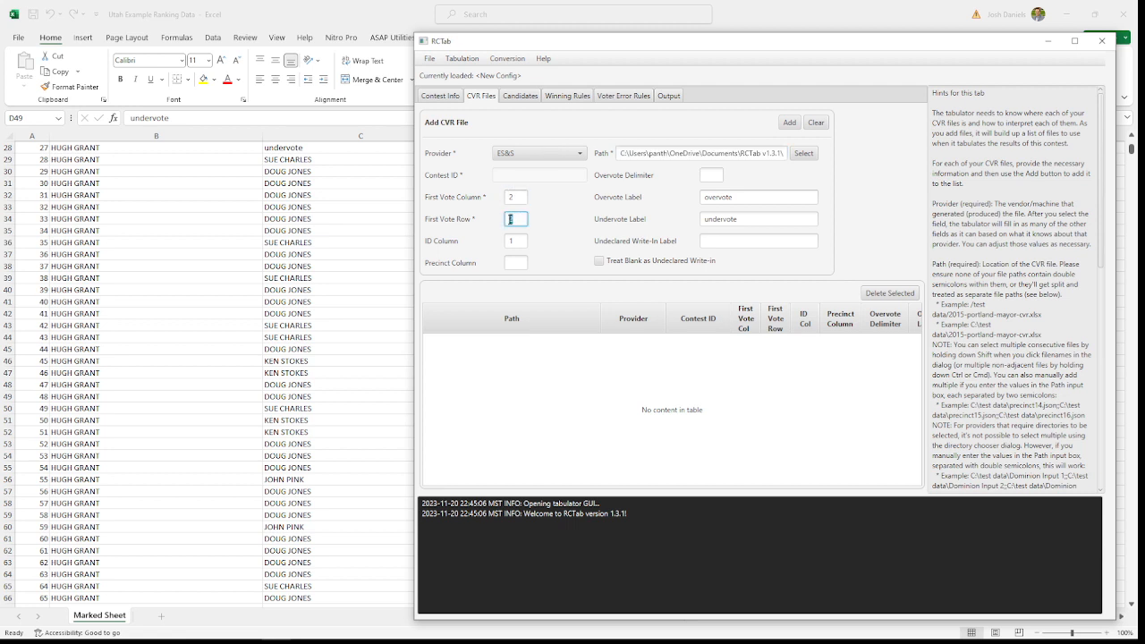
left_click(519, 242)
left_click(511, 261)
left_click(787, 127)
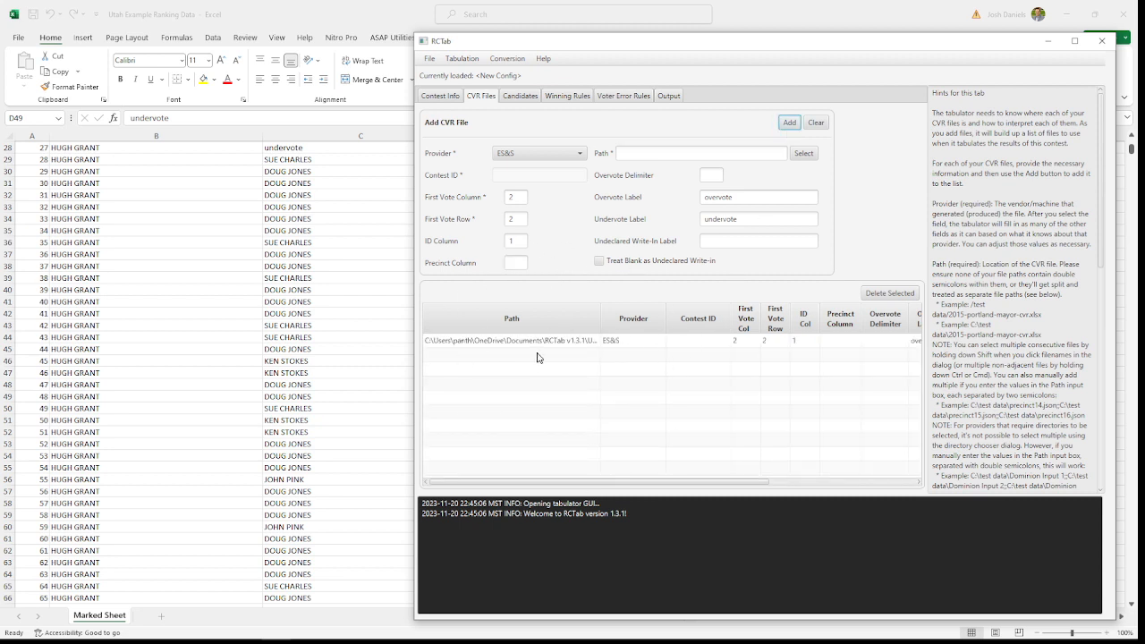
Step: Open the candidate setup and examine row 3 of the Excel ranking data for the candidate names across all five choices
left_click(519, 96)
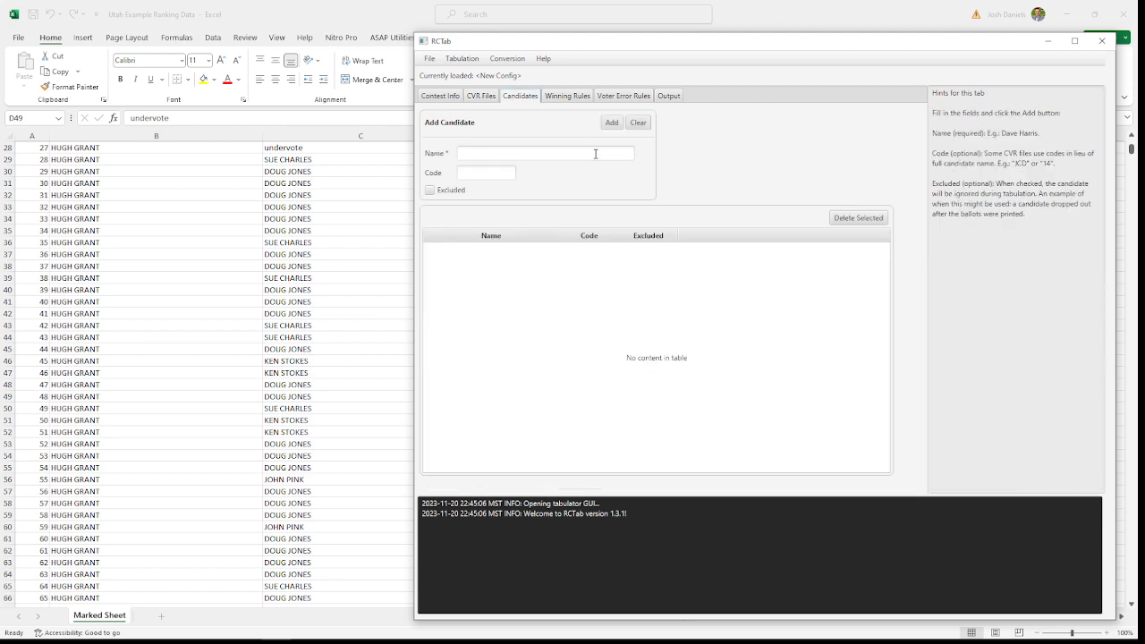
left_click(538, 154)
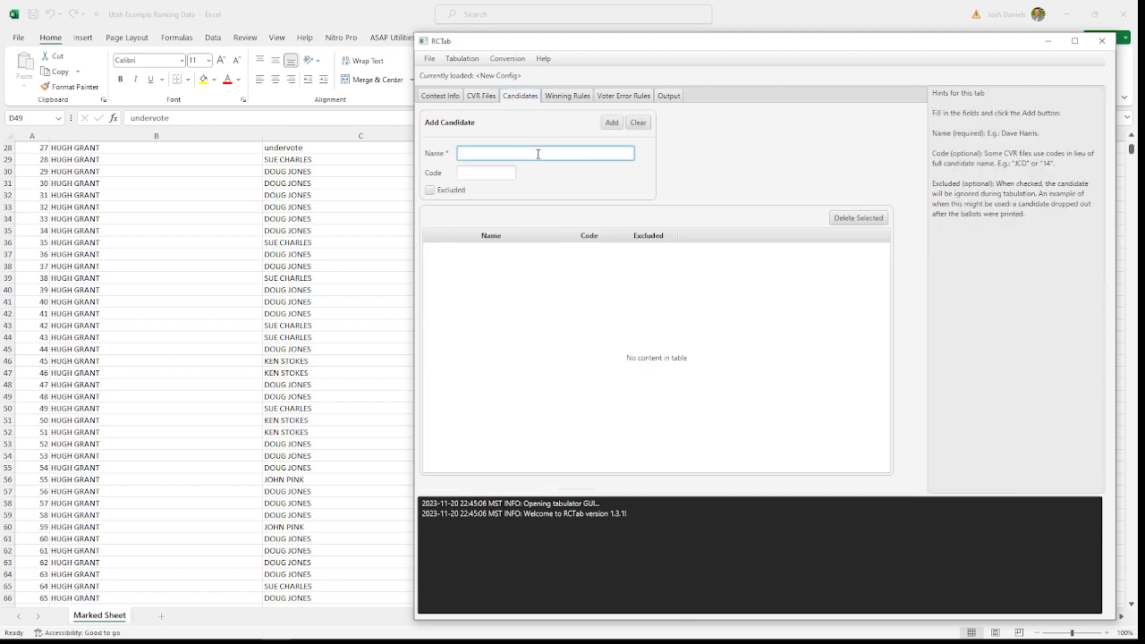
left_click(162, 192)
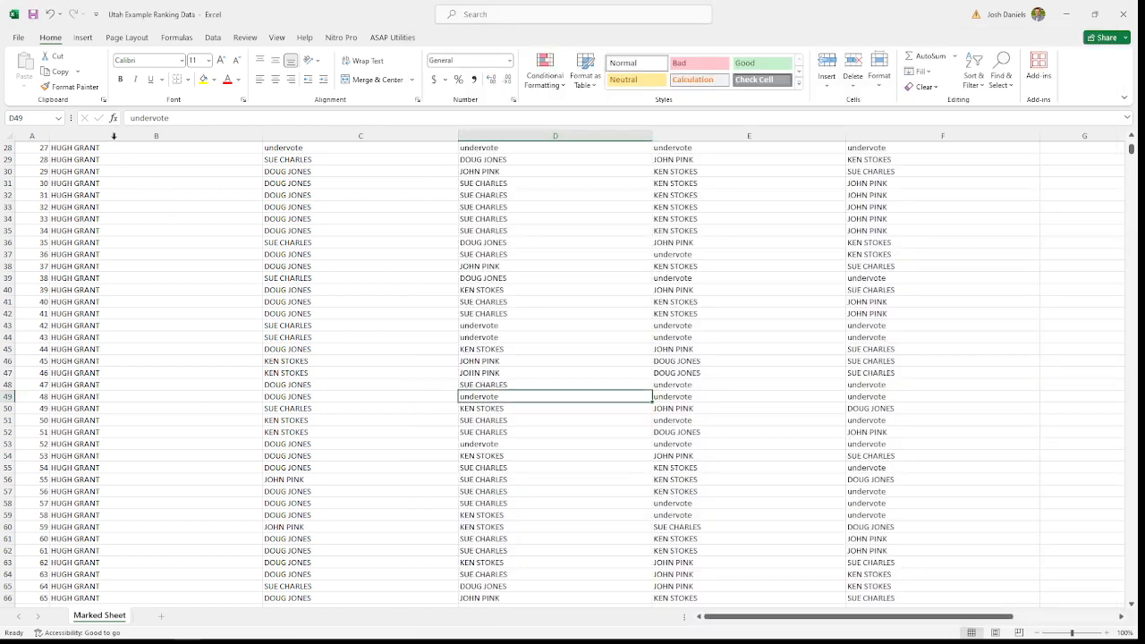
scroll(181, 239, "up", 9)
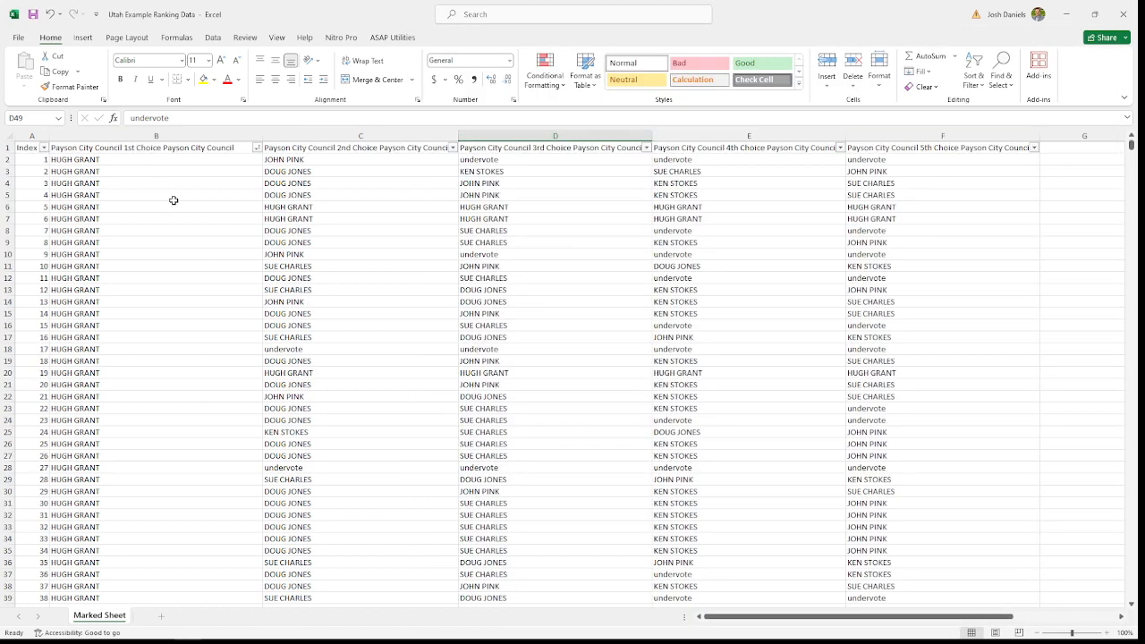
left_click(9, 171)
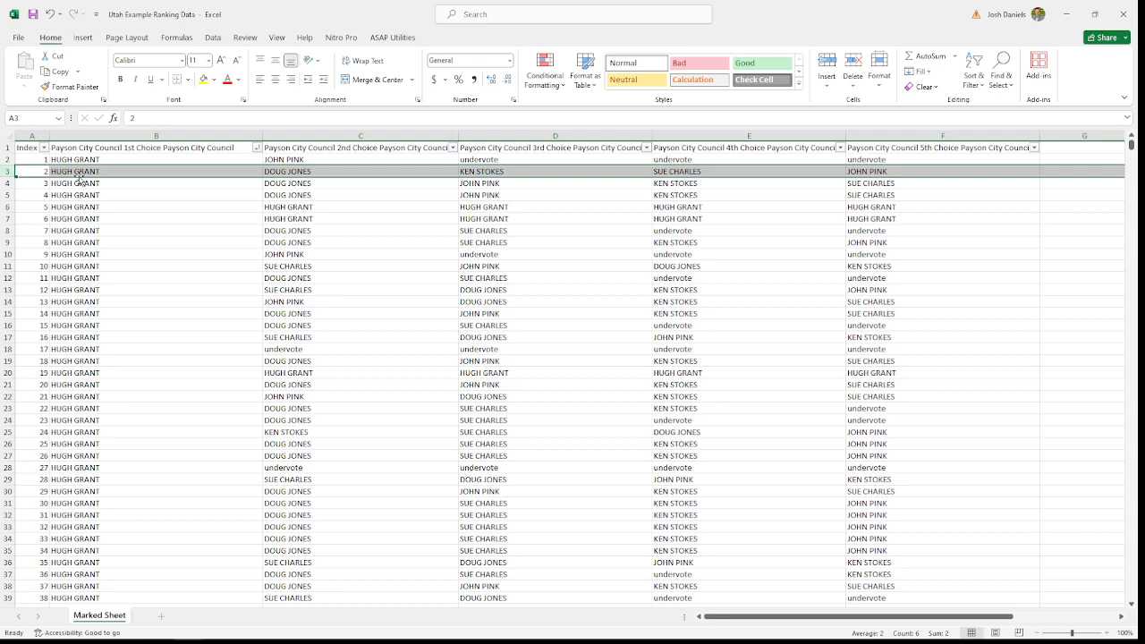
left_click(105, 171)
key("Right")
key("Right")
key("Right")
key("Right")
key("Right")
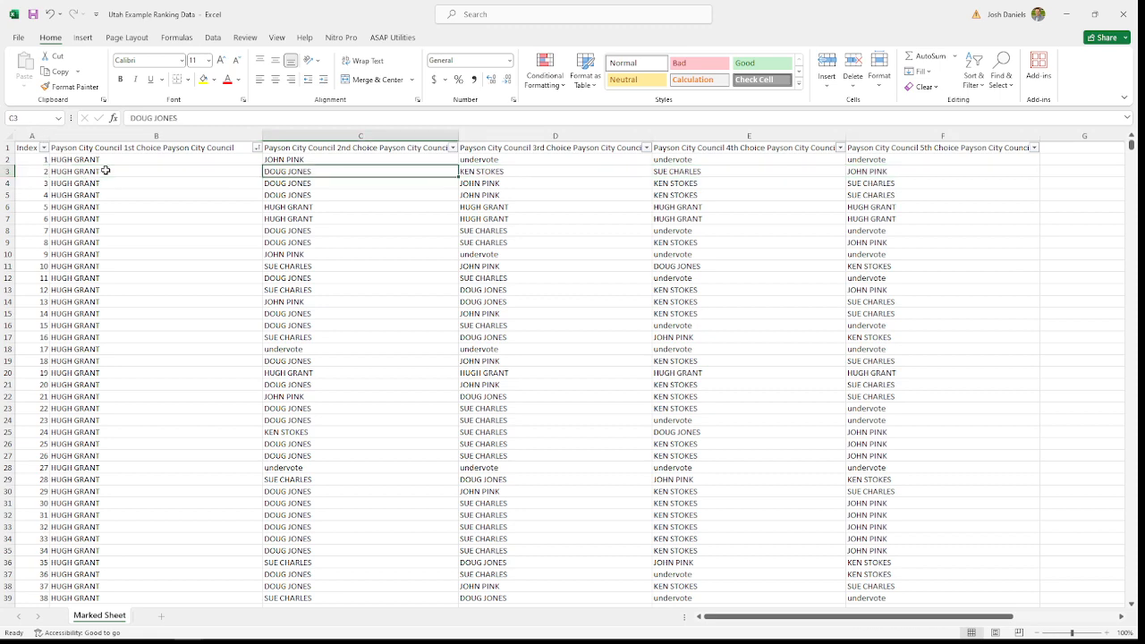
key("Left")
key("Left")
key("Left")
key("Left")
key("Left")
key("Left")
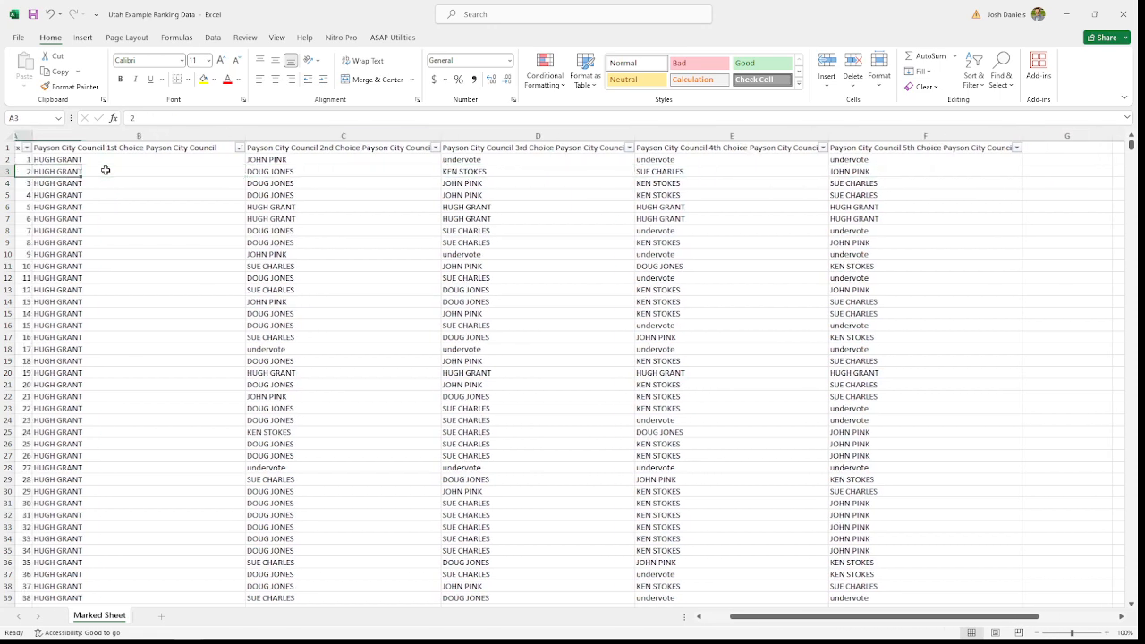
Step: Copy the first-choice candidate's name from cell B3 in Excel and add it as a candidate in RCTab
key("Right")
key("ctrl+c")
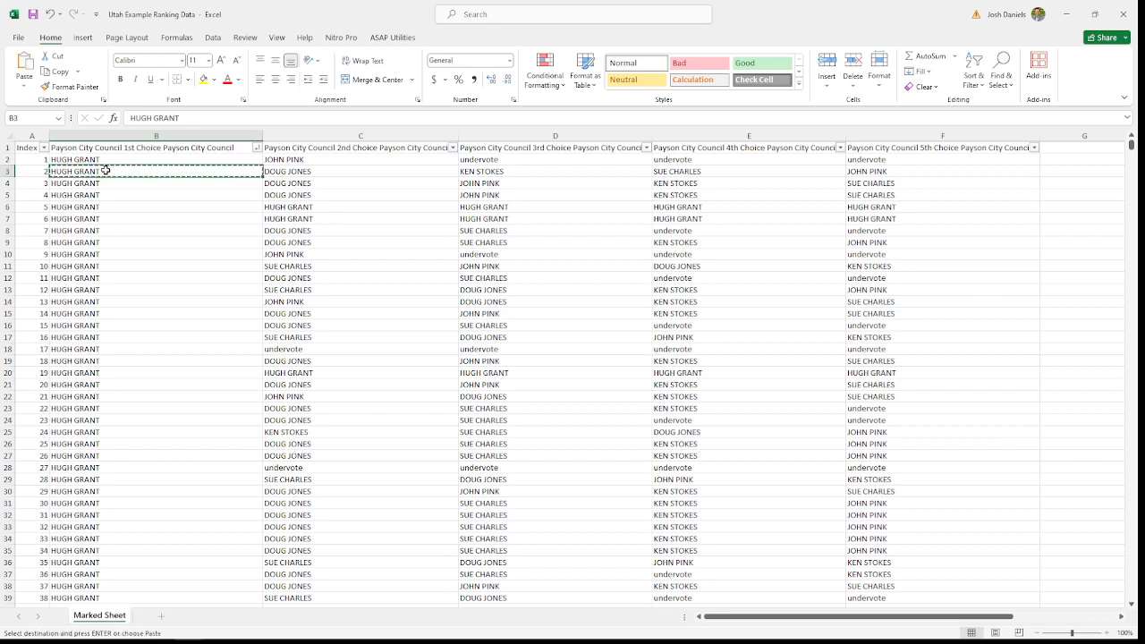
mouse_move(190, 638)
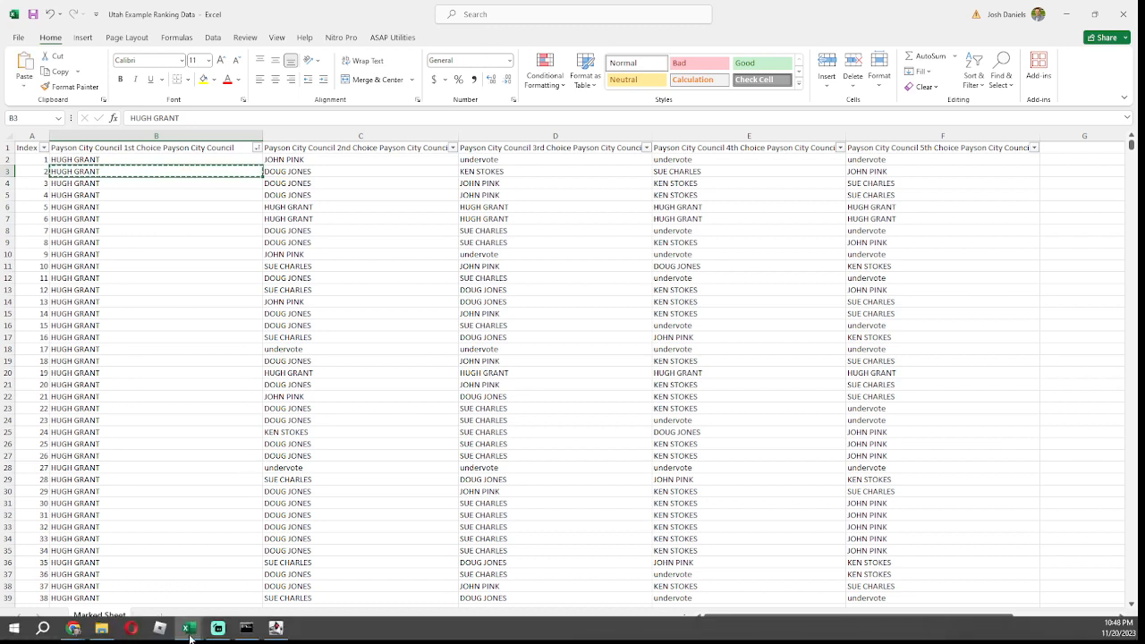
left_click(276, 628)
key("ctrl+v")
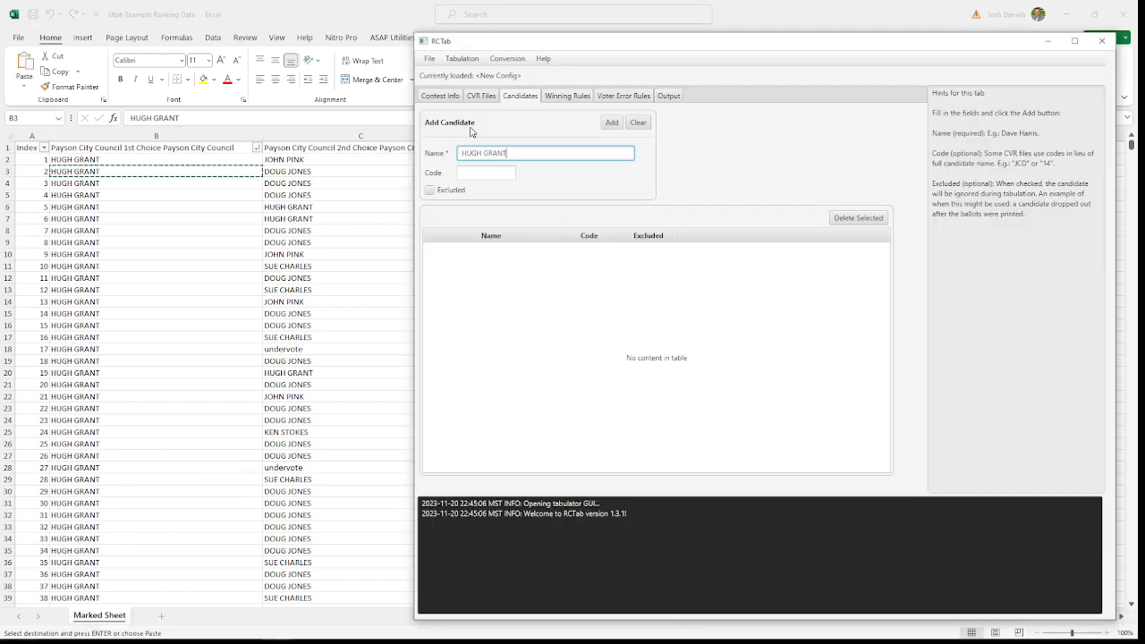
left_click(607, 124)
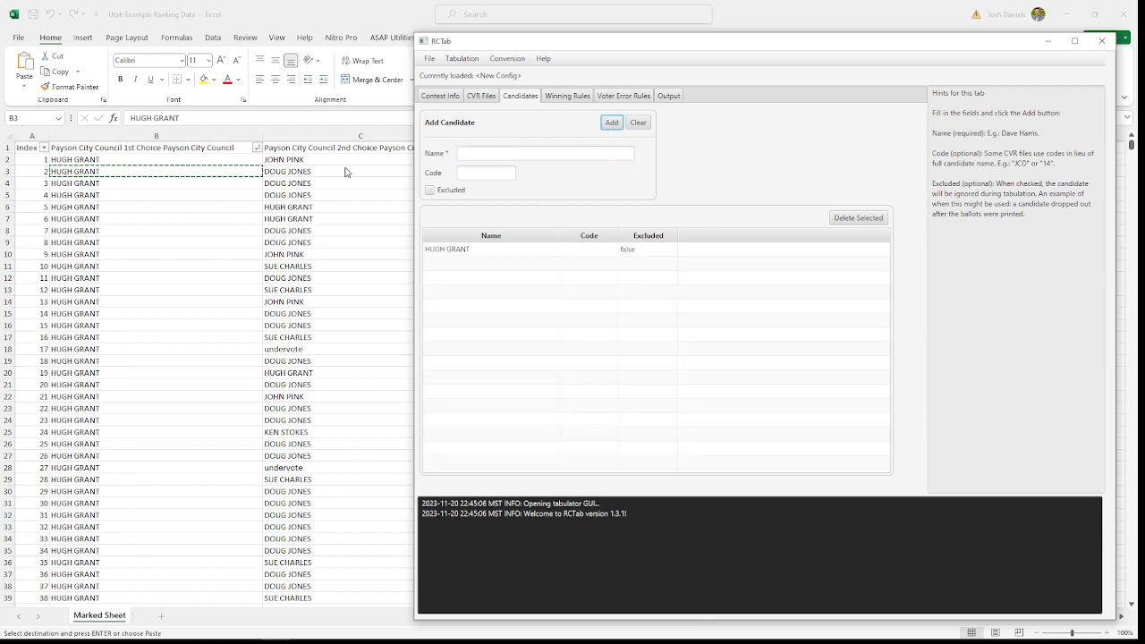
Step: Copy the second-choice candidate's name from cell C3 in Excel and paste it as the new candidate's name in RCTab
left_click(313, 171)
key("ctrl+c")
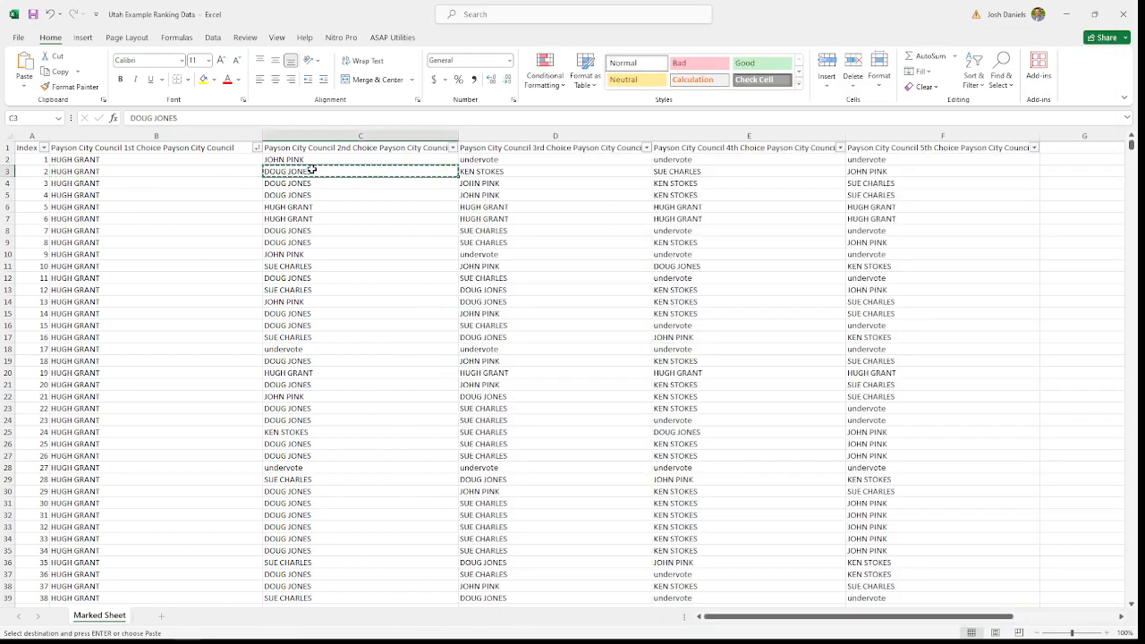
left_click(276, 628)
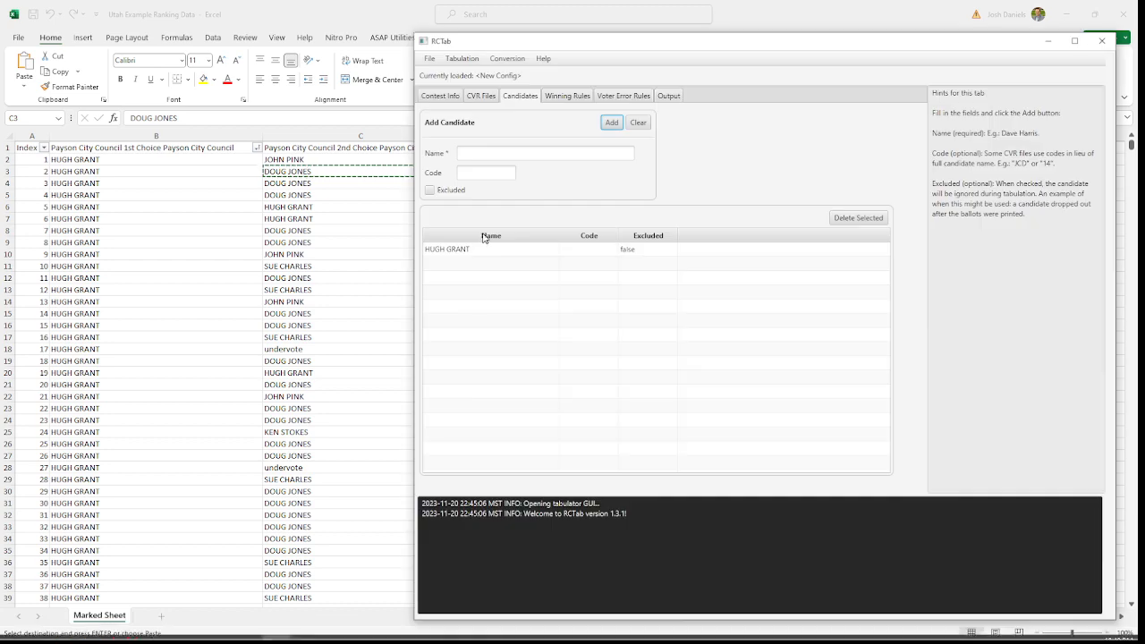
left_click(486, 154)
key("ctrl+v")
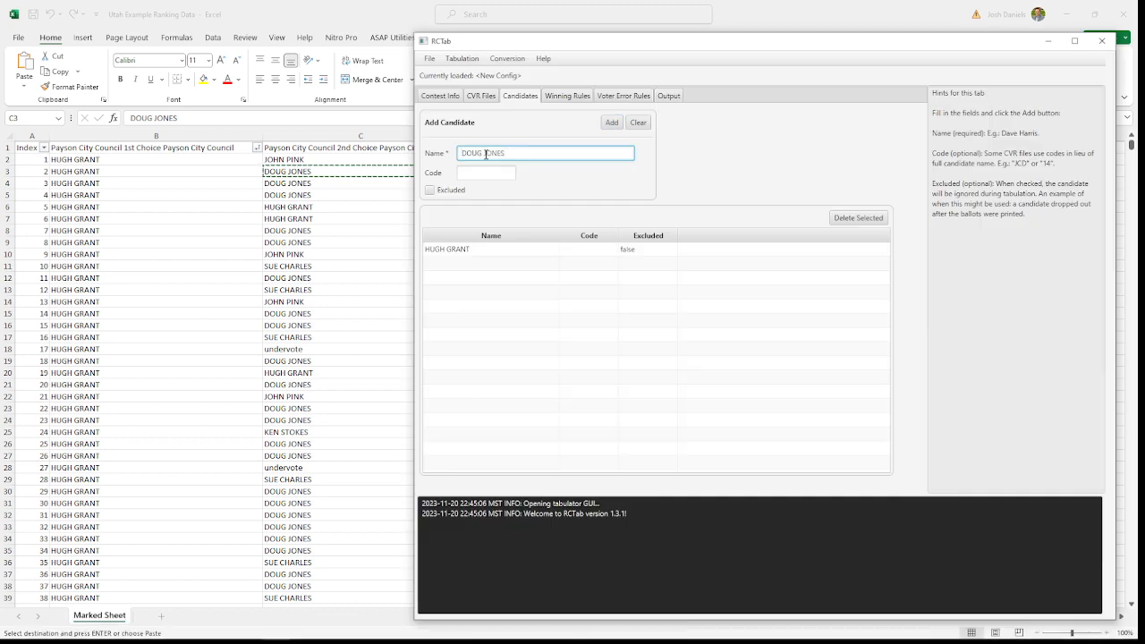
Step: Copy the third-choice name from cell D3 in Excel, and add the pending second-choice and the copied third-choice candidates in RCTab
key("alt+Tab")
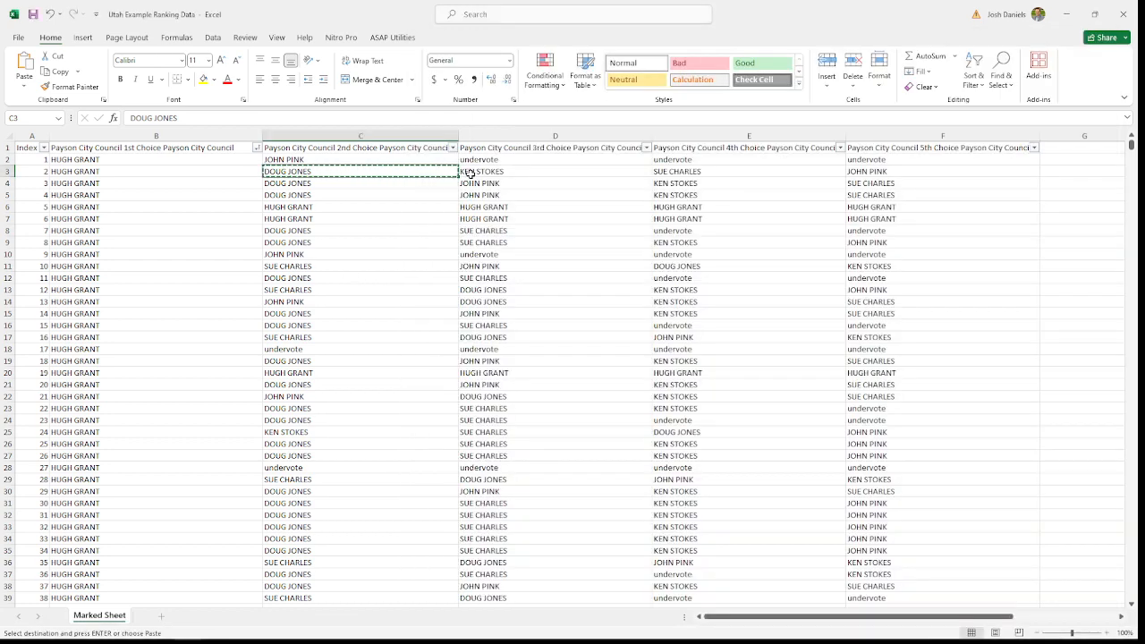
key("Right")
key("ctrl+c")
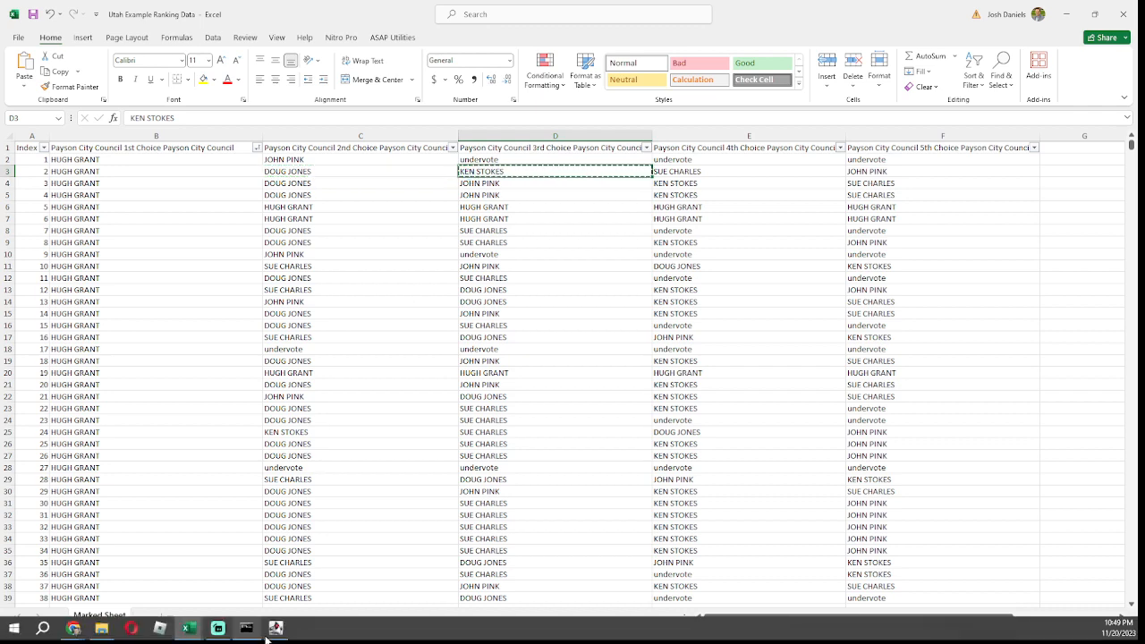
left_click(269, 633)
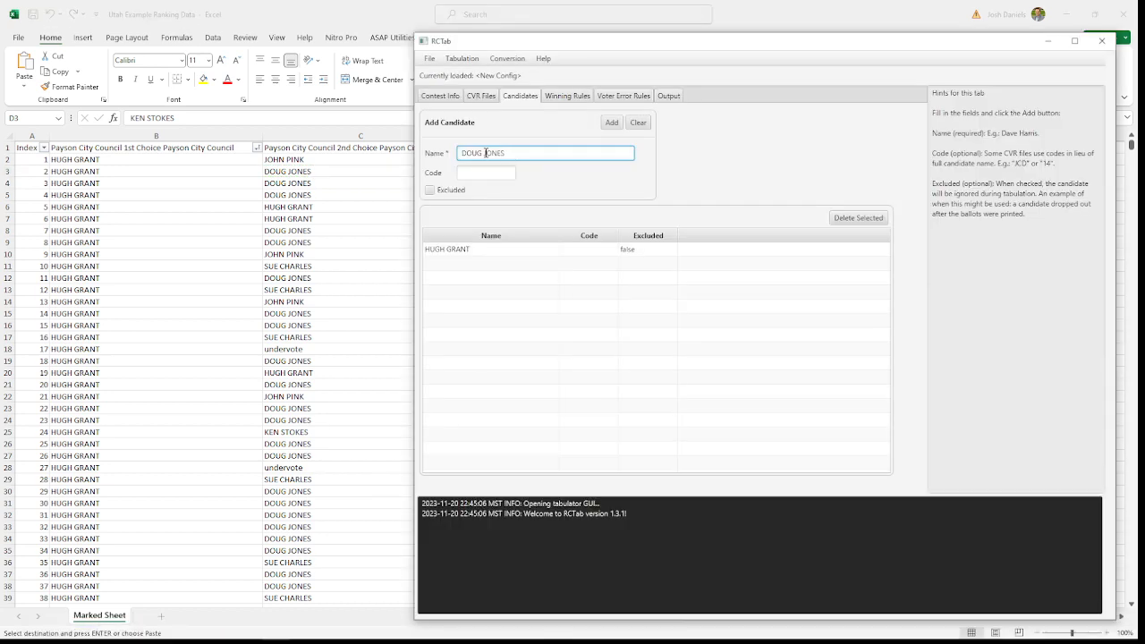
triple_click(486, 153)
left_click(610, 125)
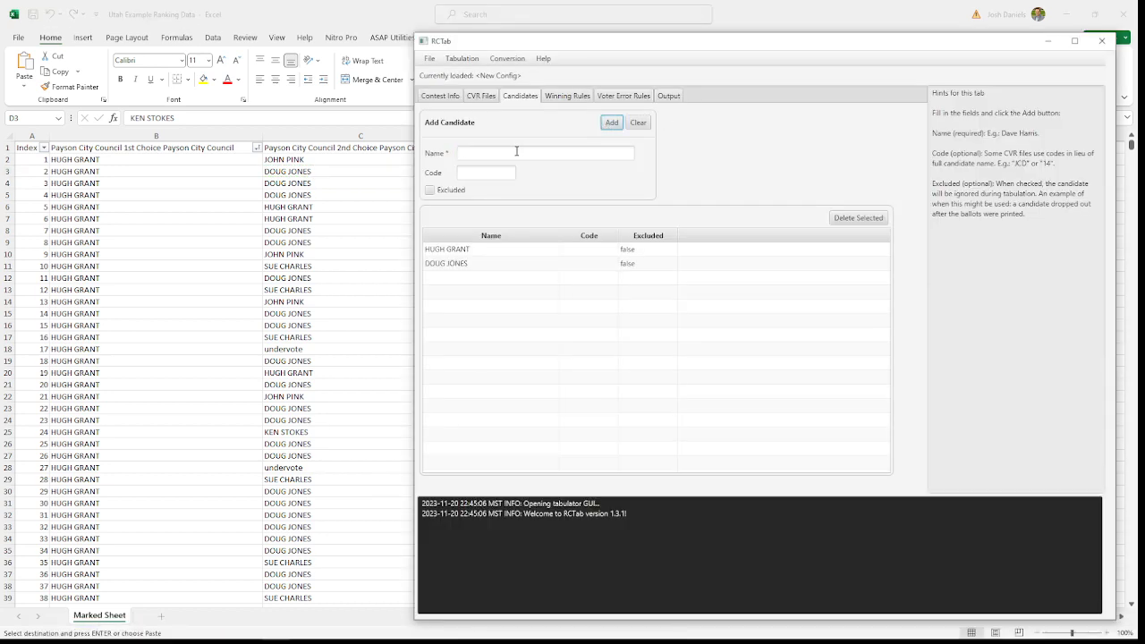
left_click(517, 153)
key("ctrl+v")
left_click(612, 127)
Step: Copy the fourth-choice candidate's name from cell E3 in Excel and add it as a candidate in RCTab
key("alt+Tab")
left_click(670, 172)
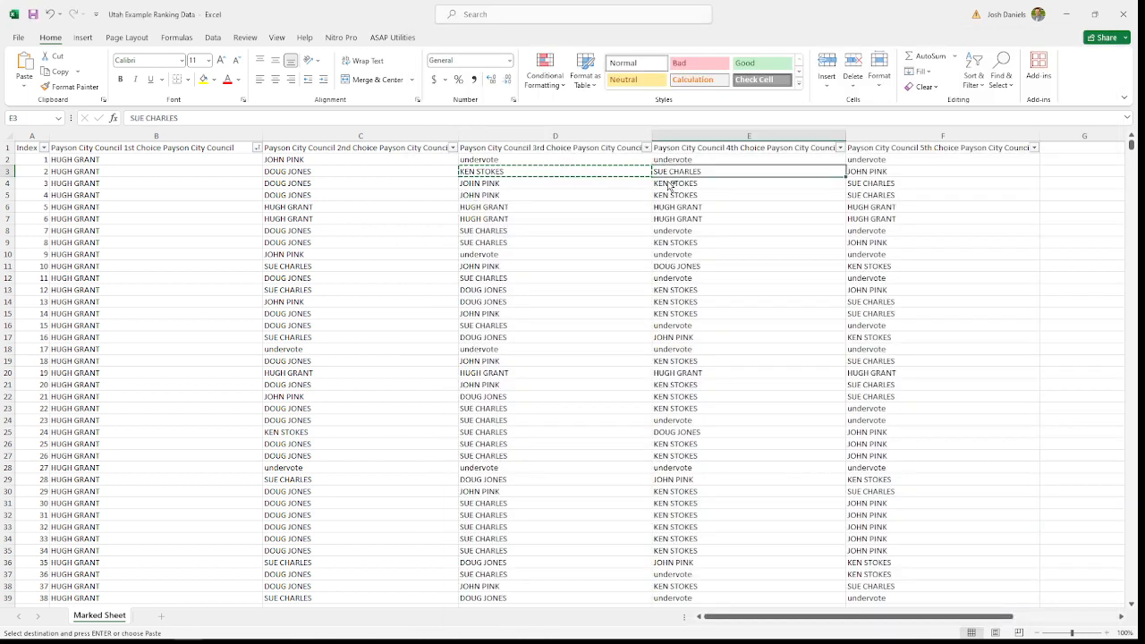
key("ctrl+c")
left_click(275, 629)
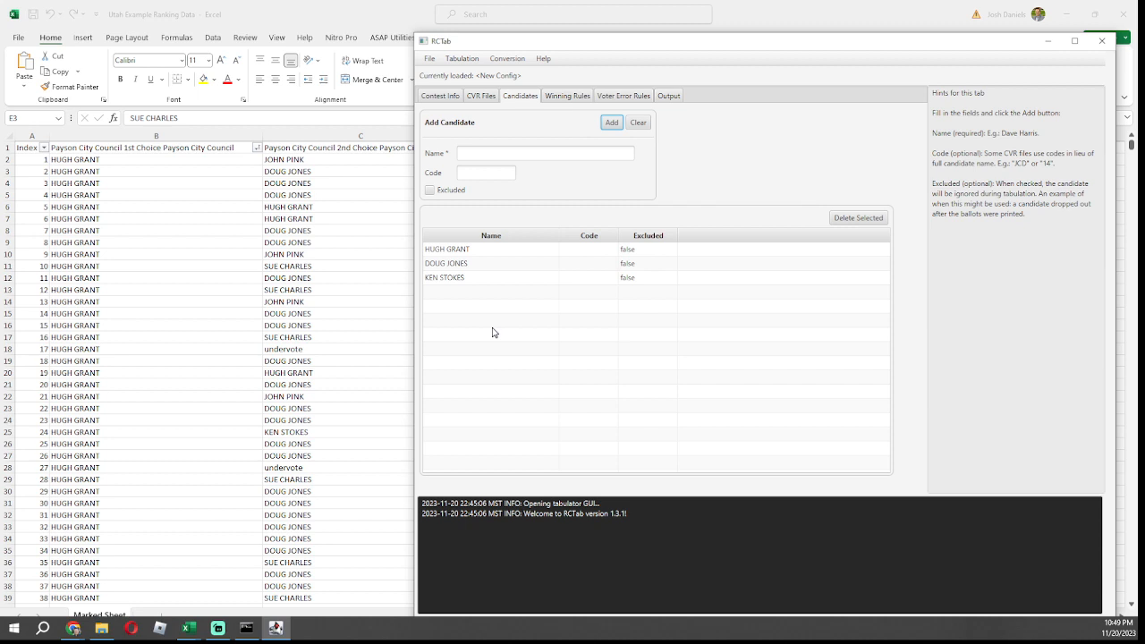
left_click(488, 153)
key("ctrl+v")
left_click(612, 125)
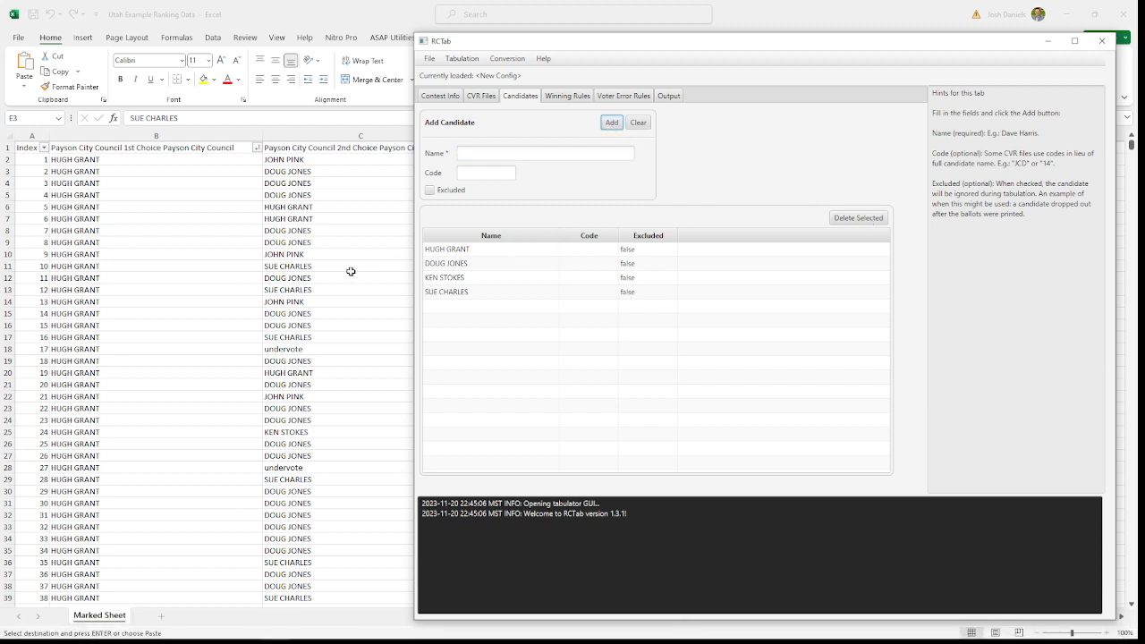
Step: Copy the fifth-choice candidate's name from cell F3 in Excel and add it as a candidate in RCTab
key("alt+Tab")
key("Right")
key("ctrl+c")
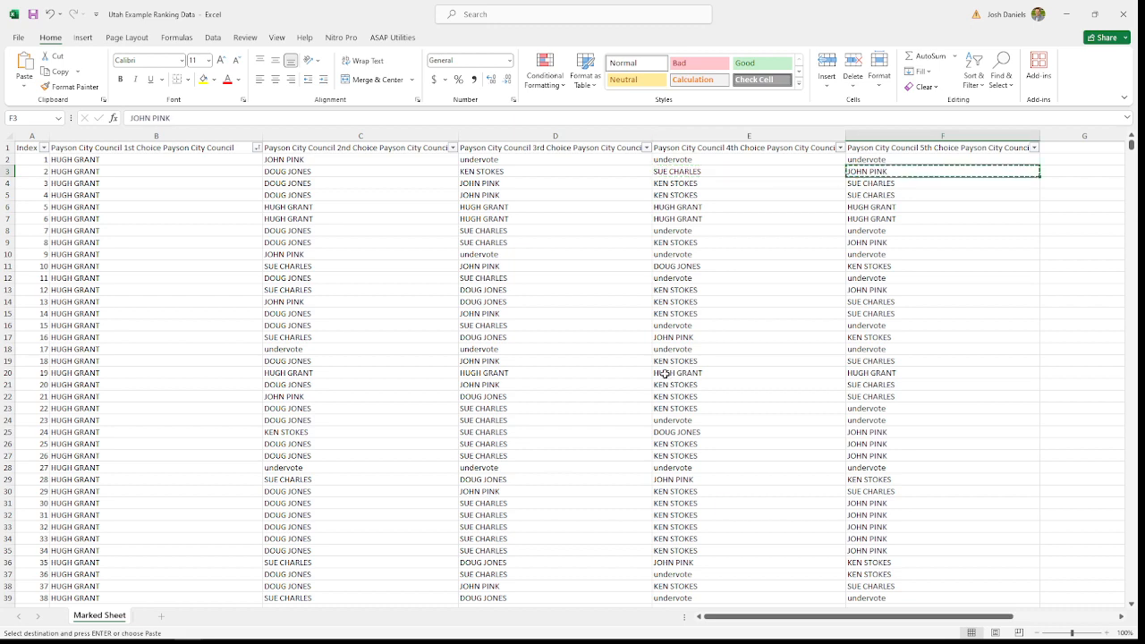
left_click(277, 631)
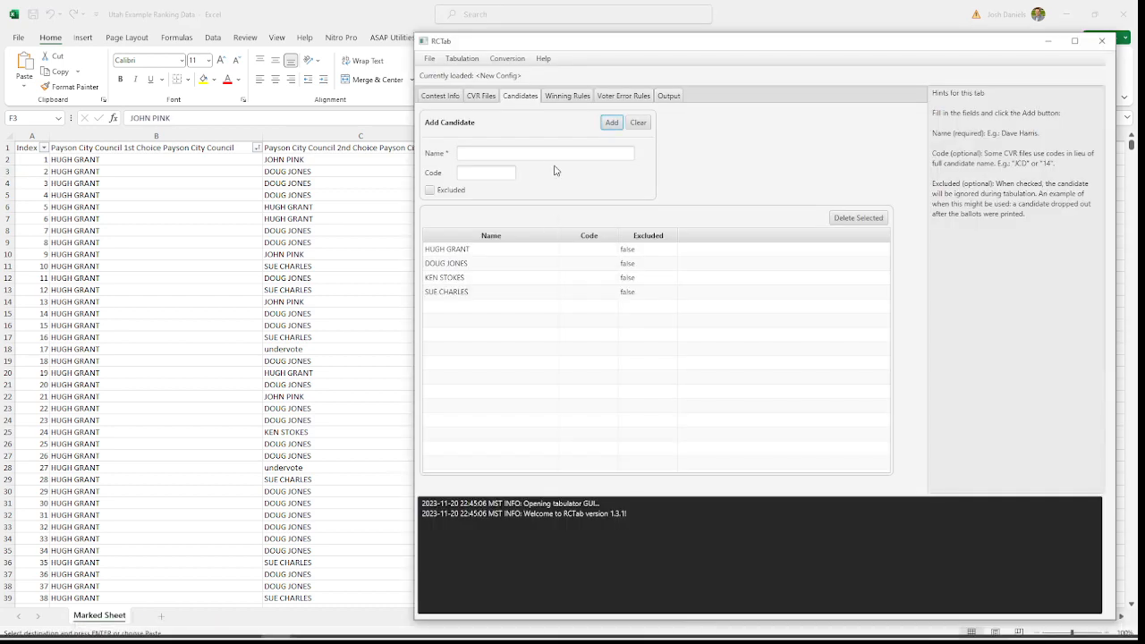
left_click(540, 153)
key("ctrl+v")
left_click(612, 123)
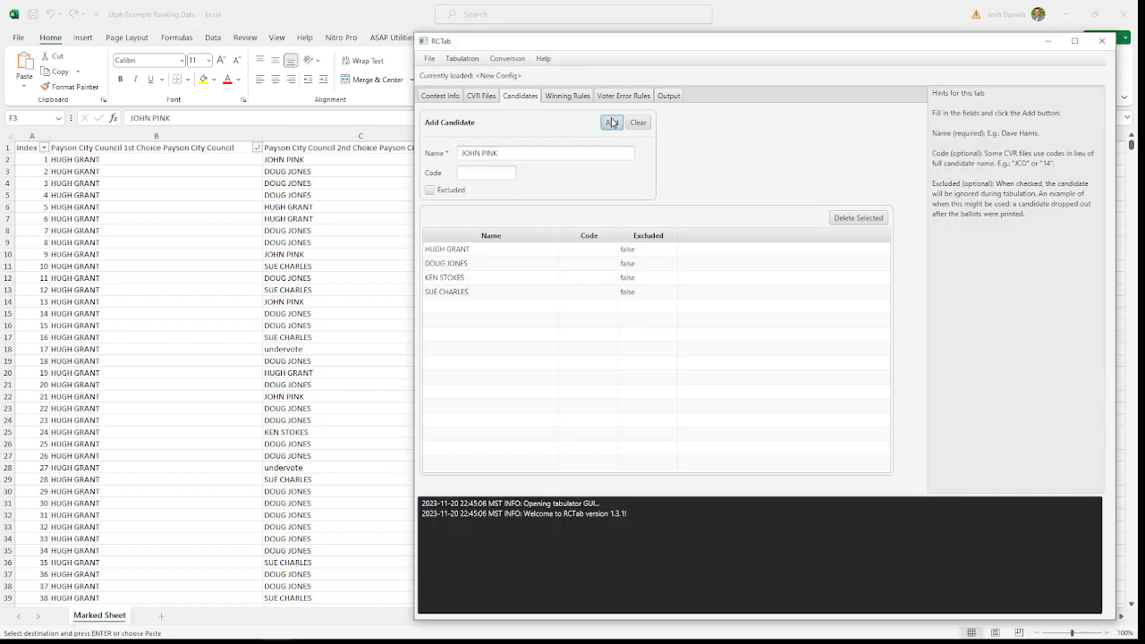
left_click(470, 249)
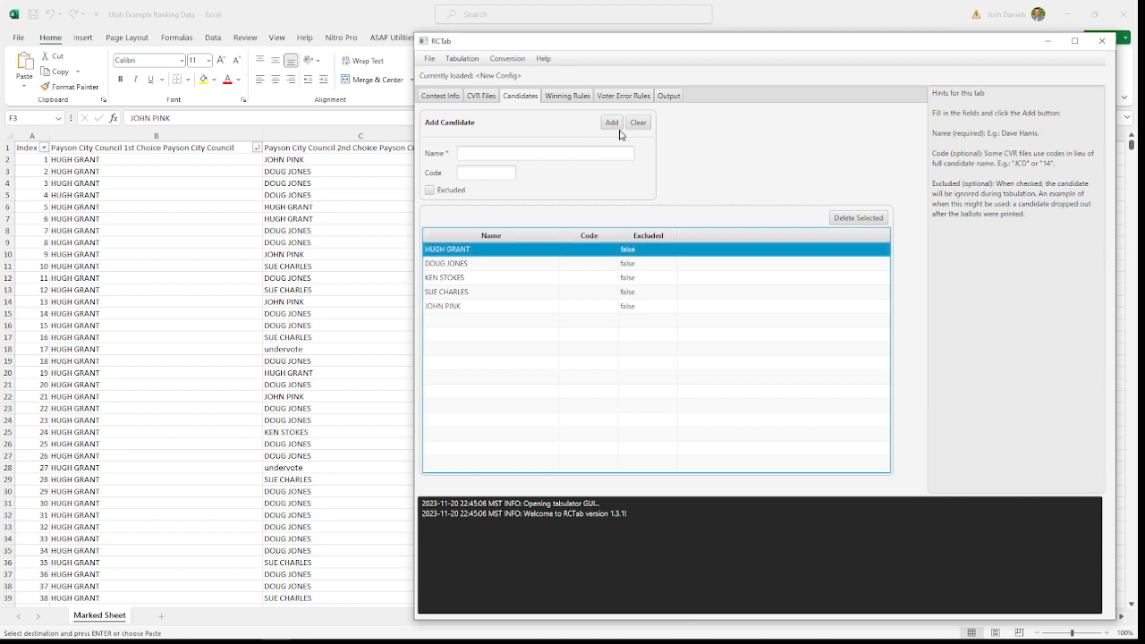
Step: In the winning rules, set the winner election mode to Multi-pass IRV and the number of winners to 3
left_click(561, 95)
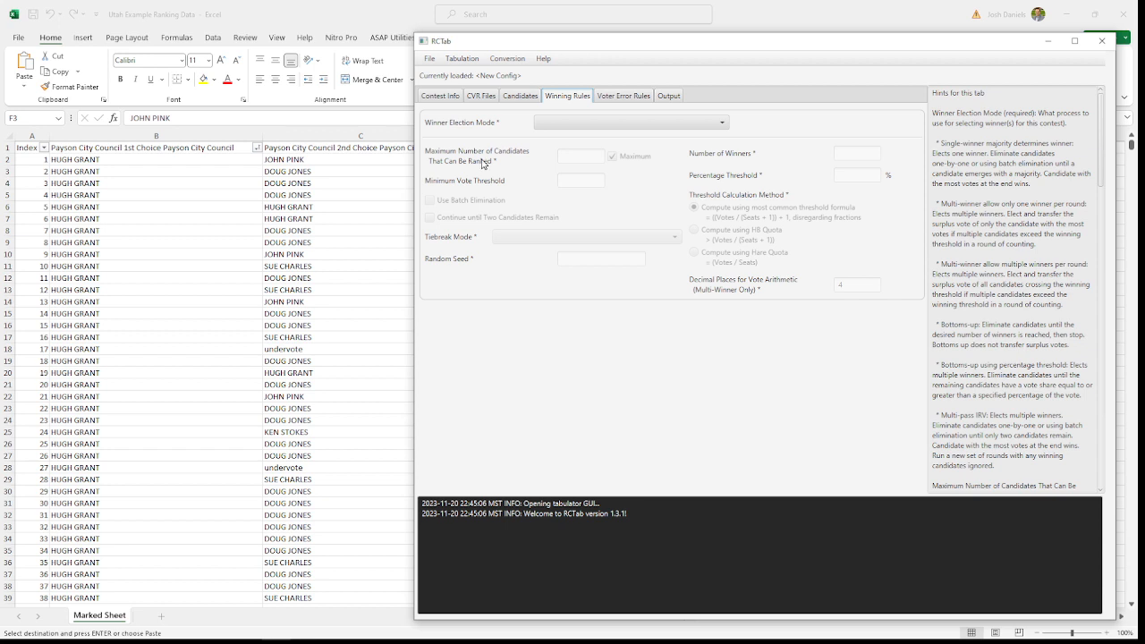
left_click(568, 125)
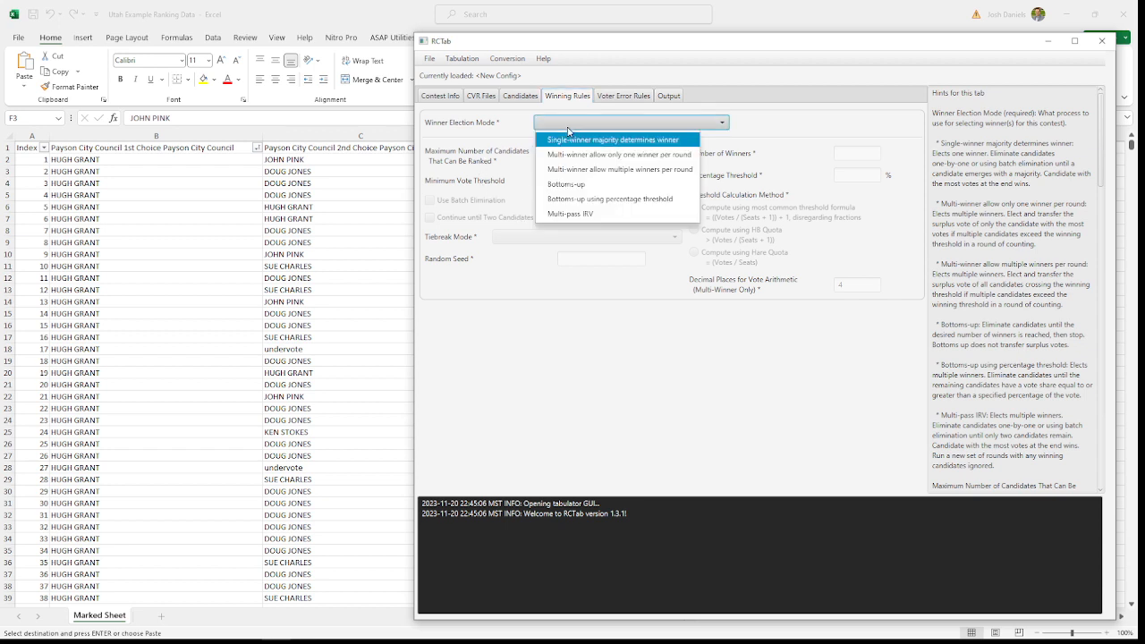
left_click(604, 215)
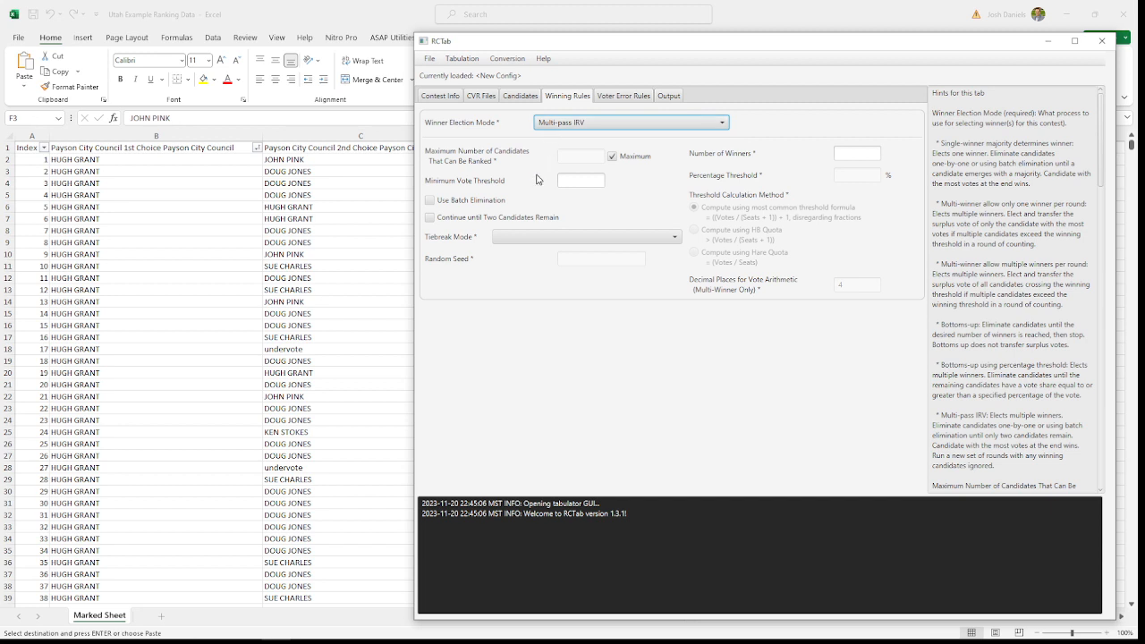
left_click(867, 153)
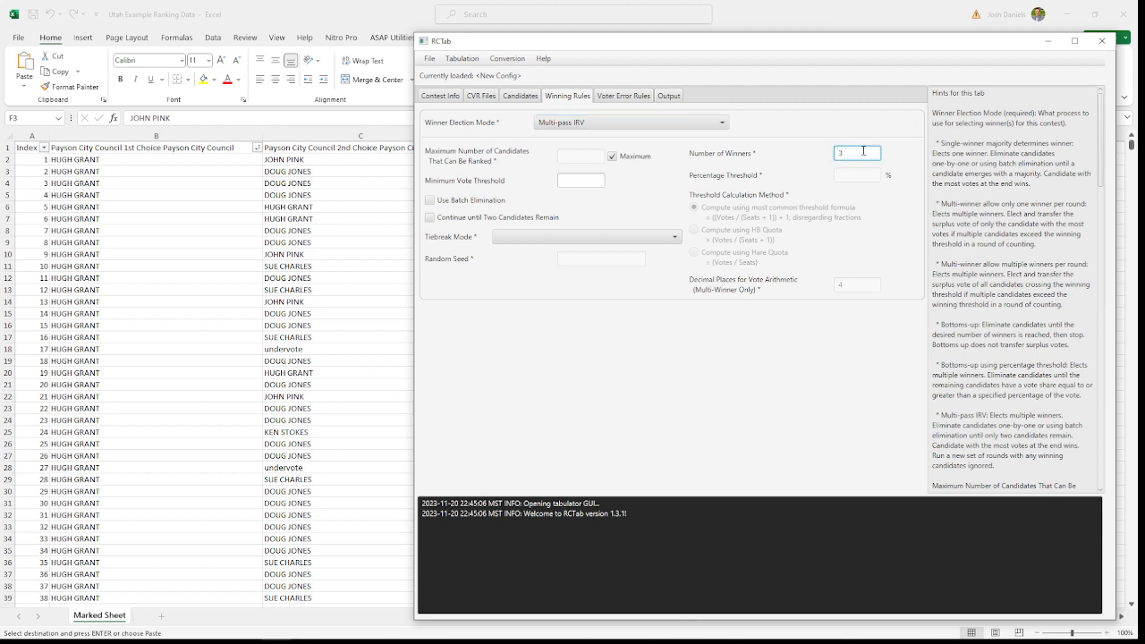
Step: Leave the minimum vote threshold empty and set the tiebreak mode to Stop counting and ask
left_click(586, 180)
left_click(543, 238)
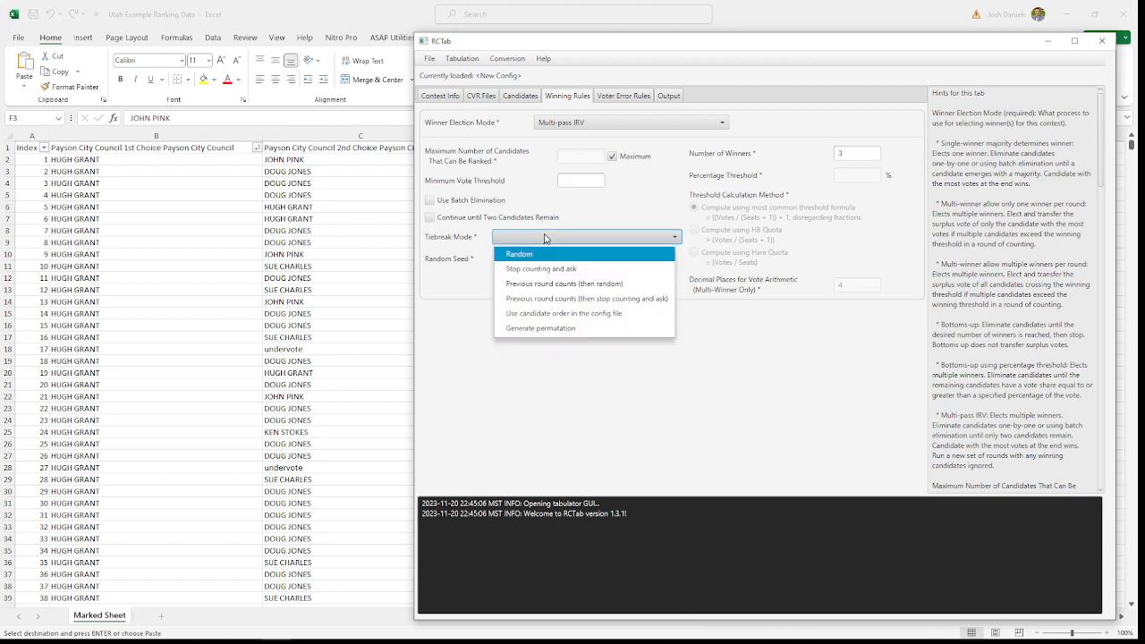
left_click(539, 270)
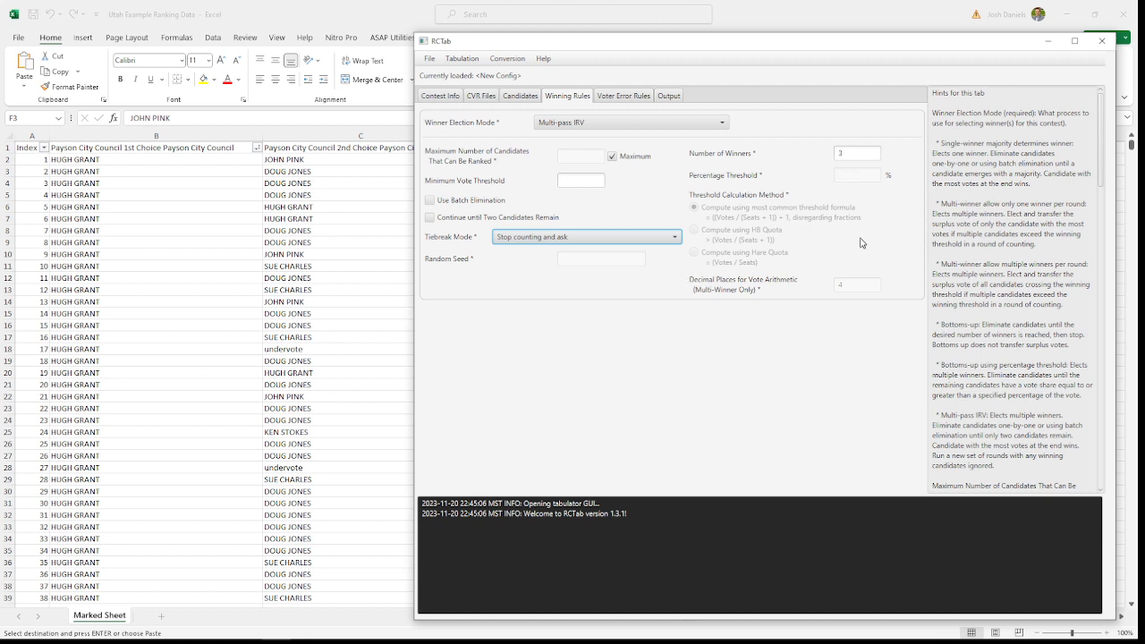
left_click(867, 180)
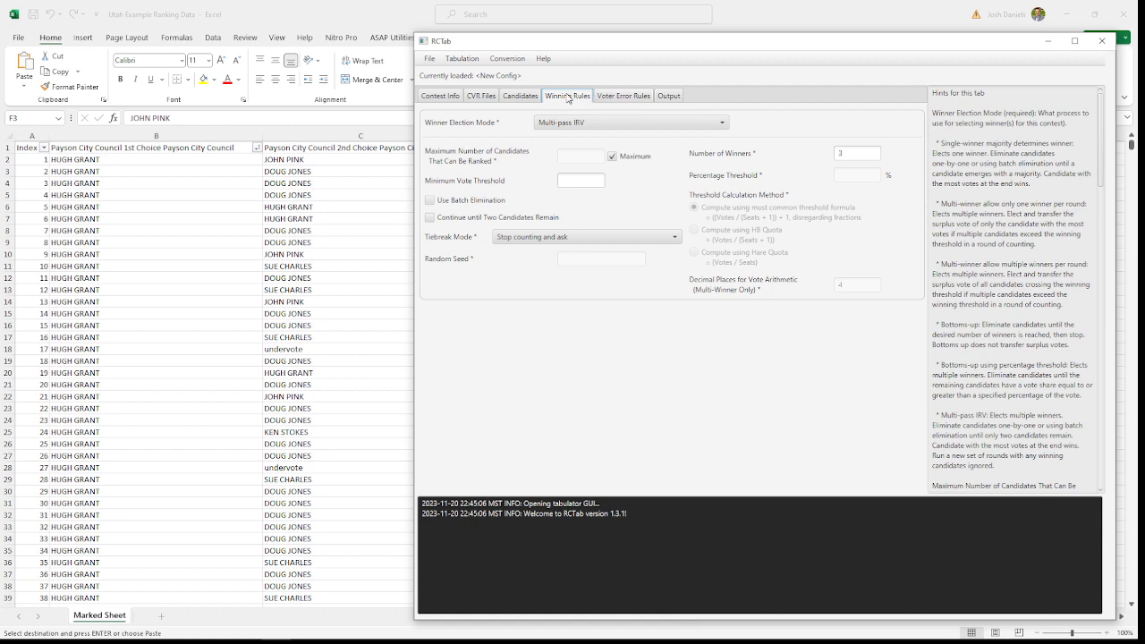
Step: In the voter error rules, set the overvote rule to Exhaust immediately and review the skipped-rank and repeated-candidate options
left_click(619, 98)
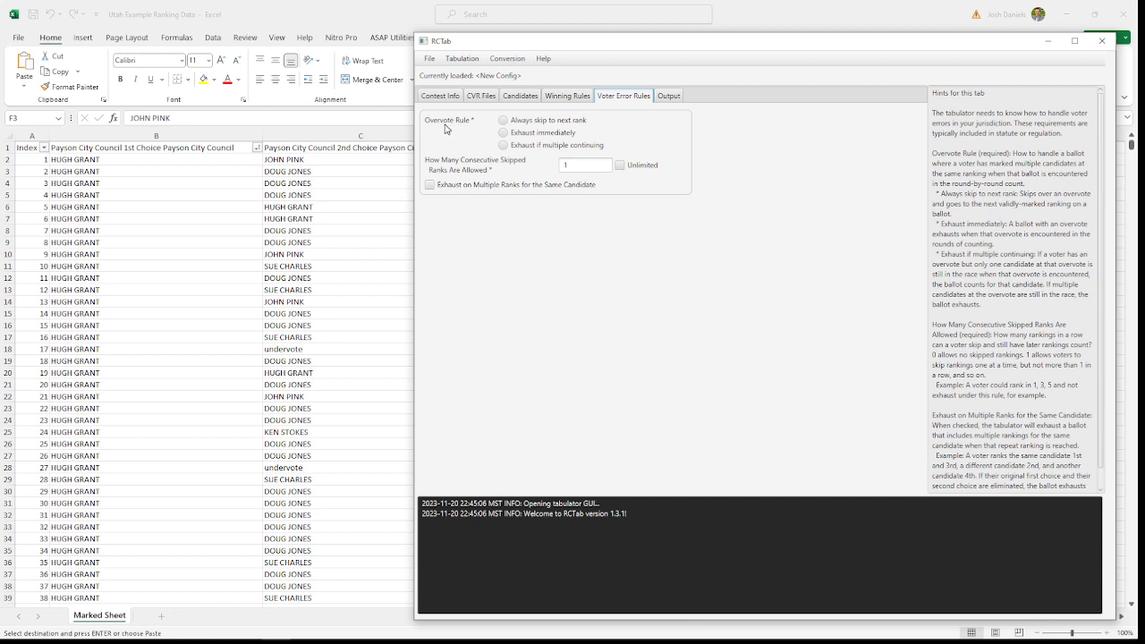
left_click(504, 133)
double_click(567, 166)
left_click(541, 167)
left_click_drag(438, 183, 514, 176)
Step: Open the output settings and save the configuration as vidtest1 in a new "video test" folder inside Documents\RCTab v1.3.1
left_click(666, 96)
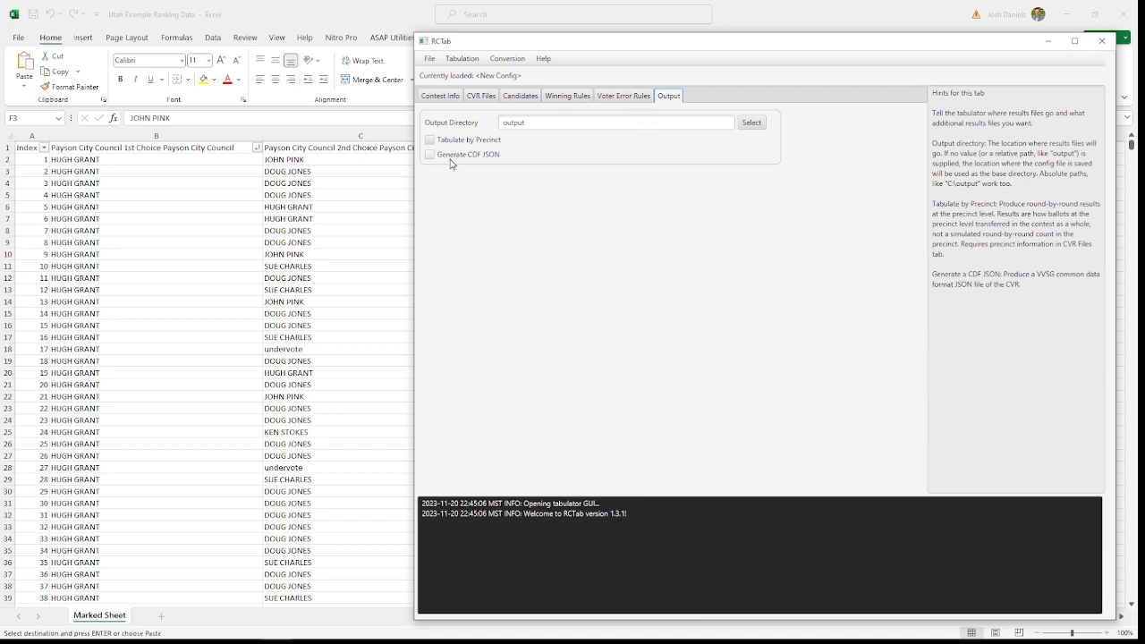
left_click(425, 62)
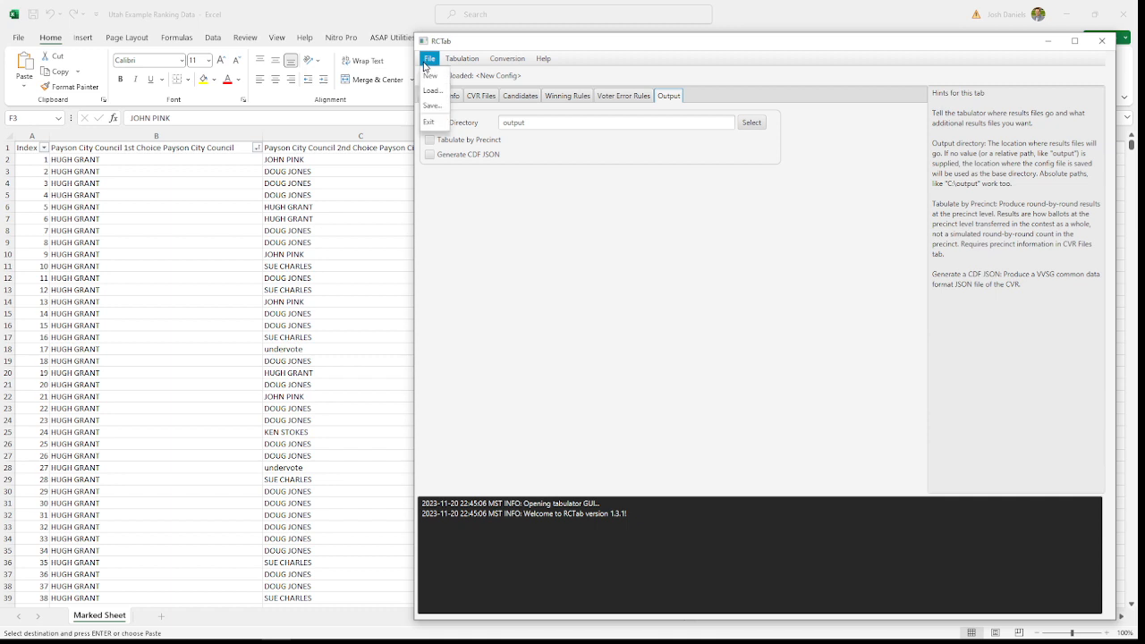
left_click(433, 106)
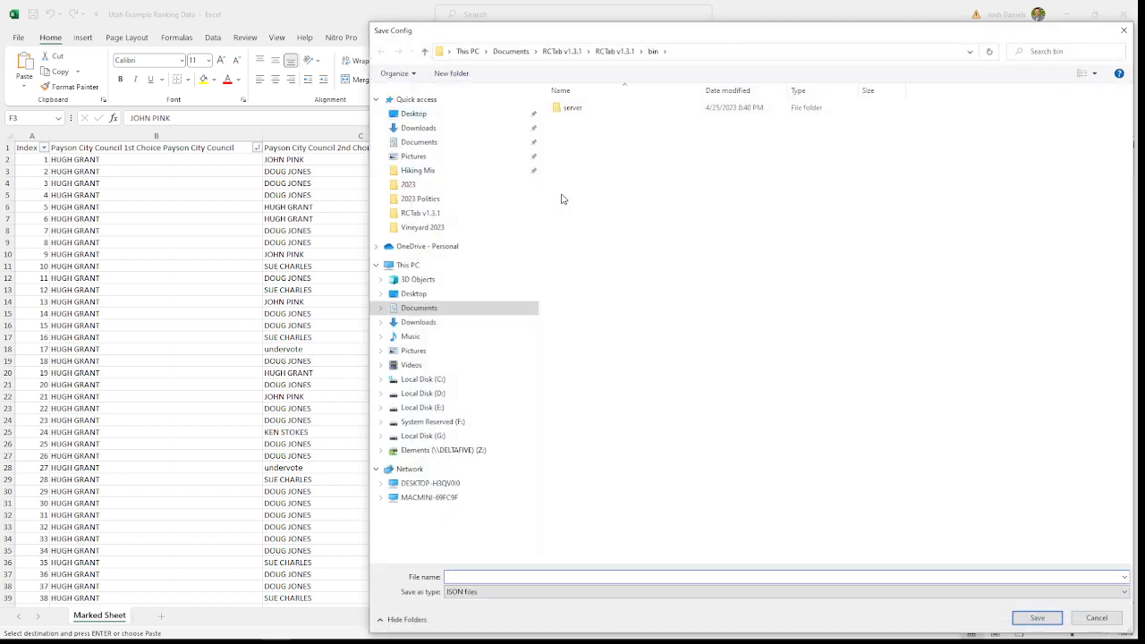
left_click(618, 52)
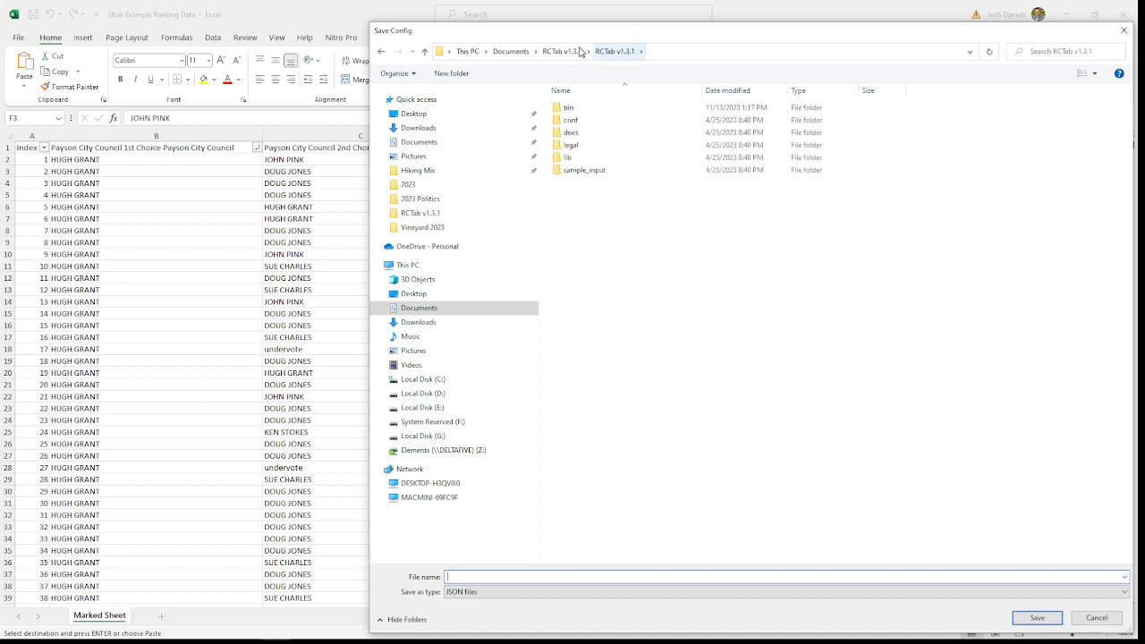
left_click(578, 52)
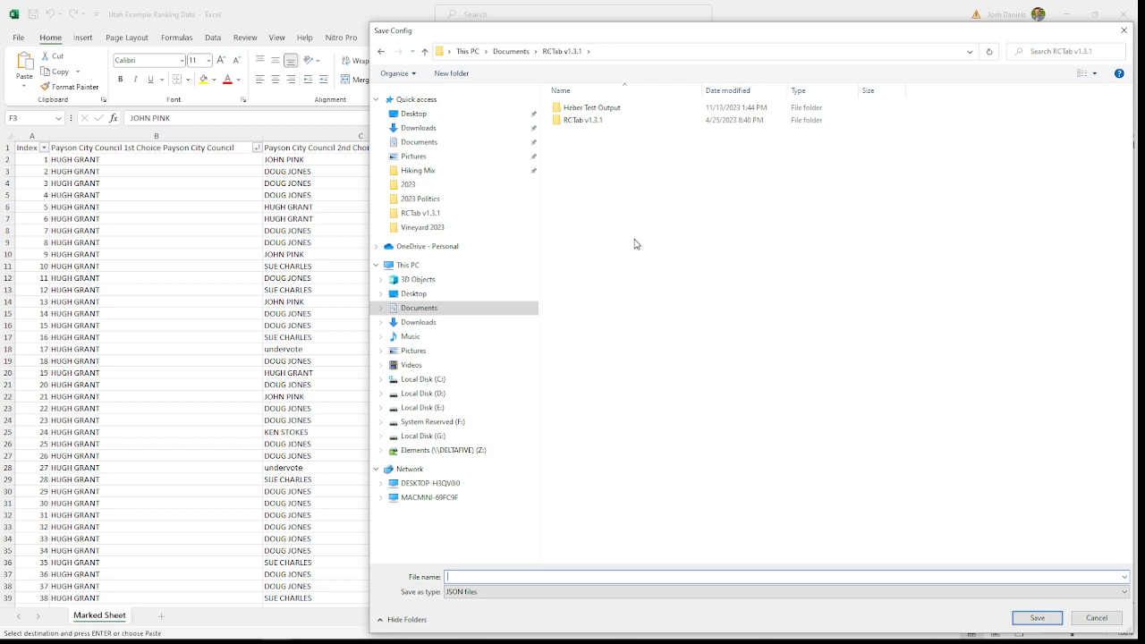
left_click(451, 73)
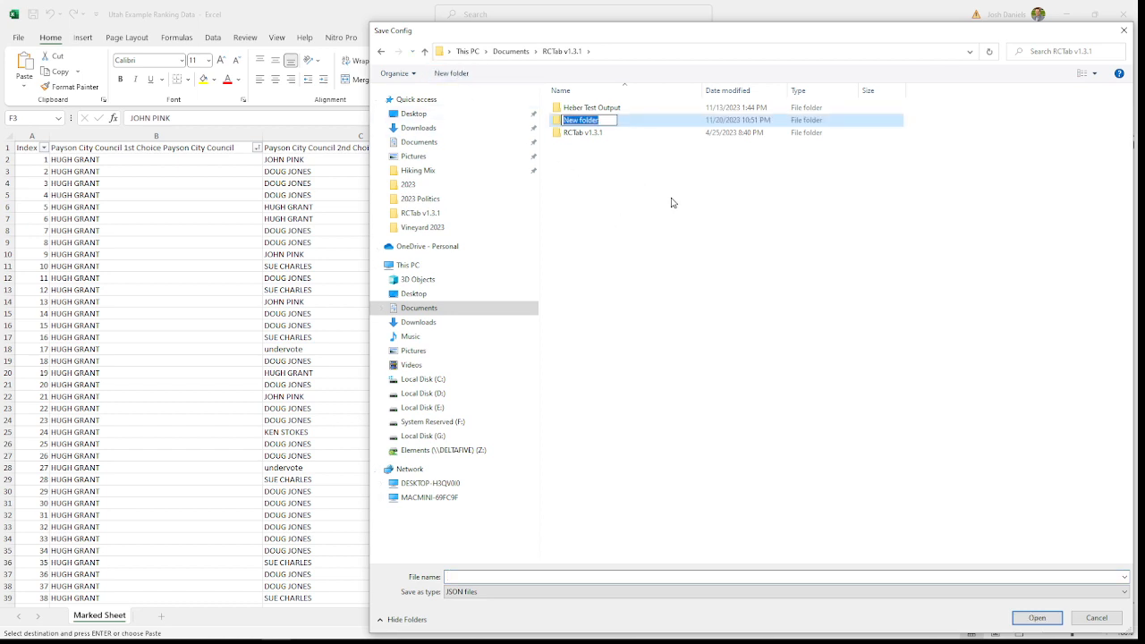
type("video test")
key("Return")
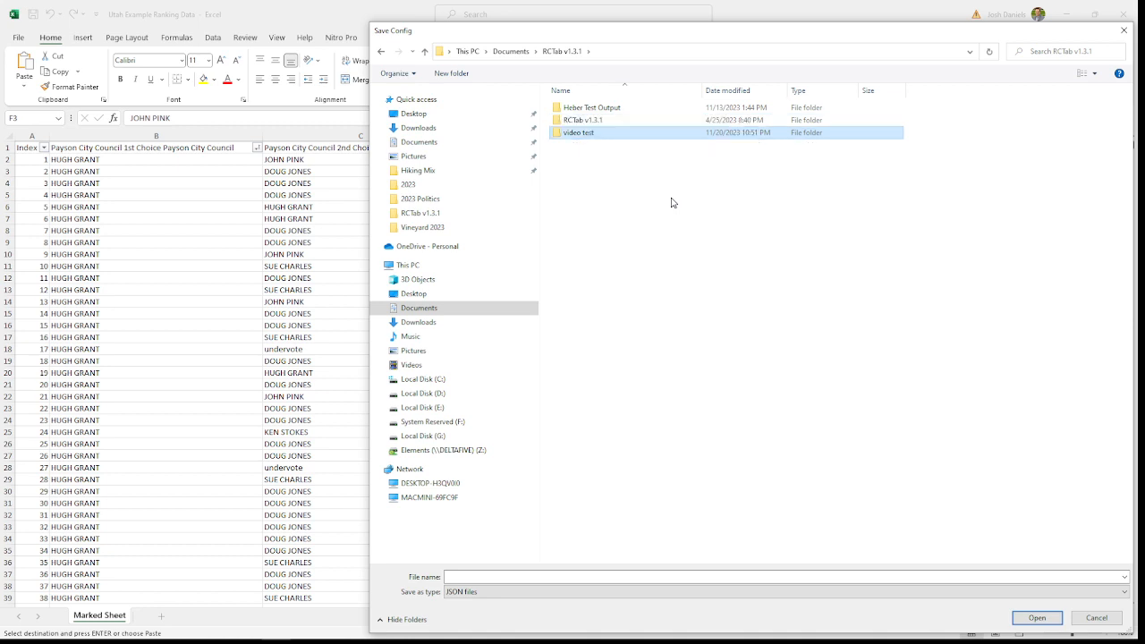
double_click(577, 134)
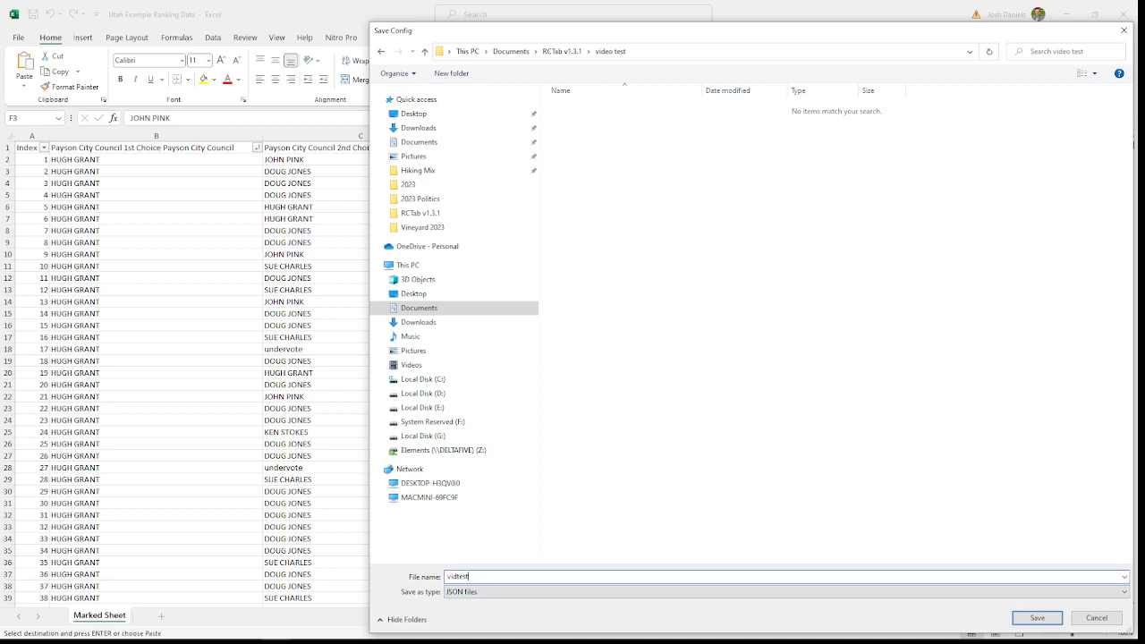
key("Return")
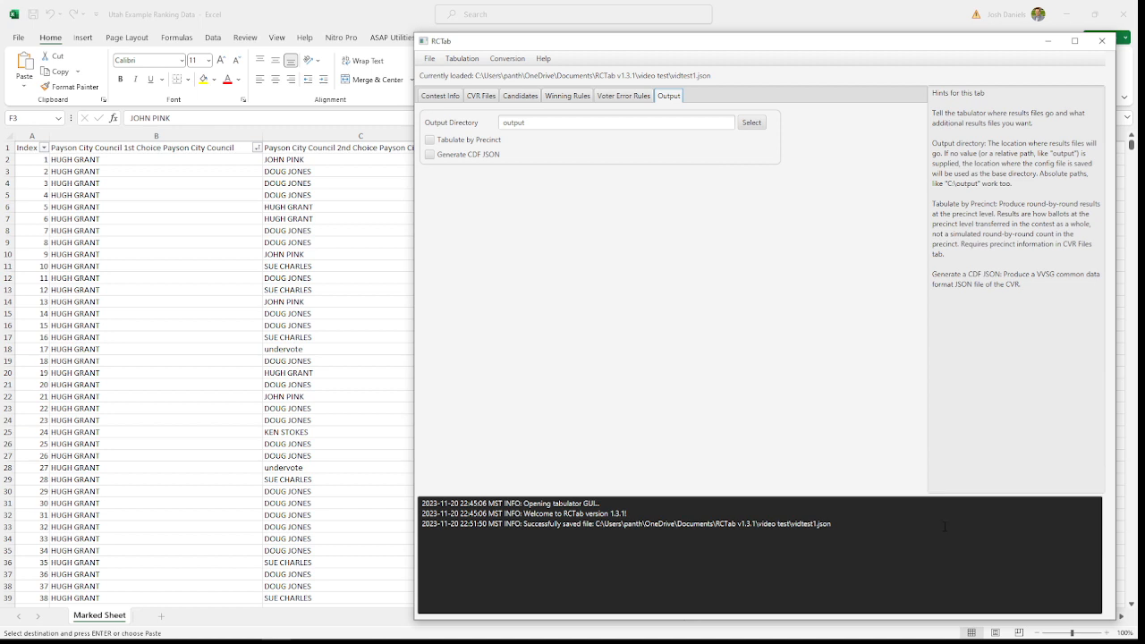
Step: Create a "test output" folder inside the "video test" folder and select it as the output directory
left_click(753, 123)
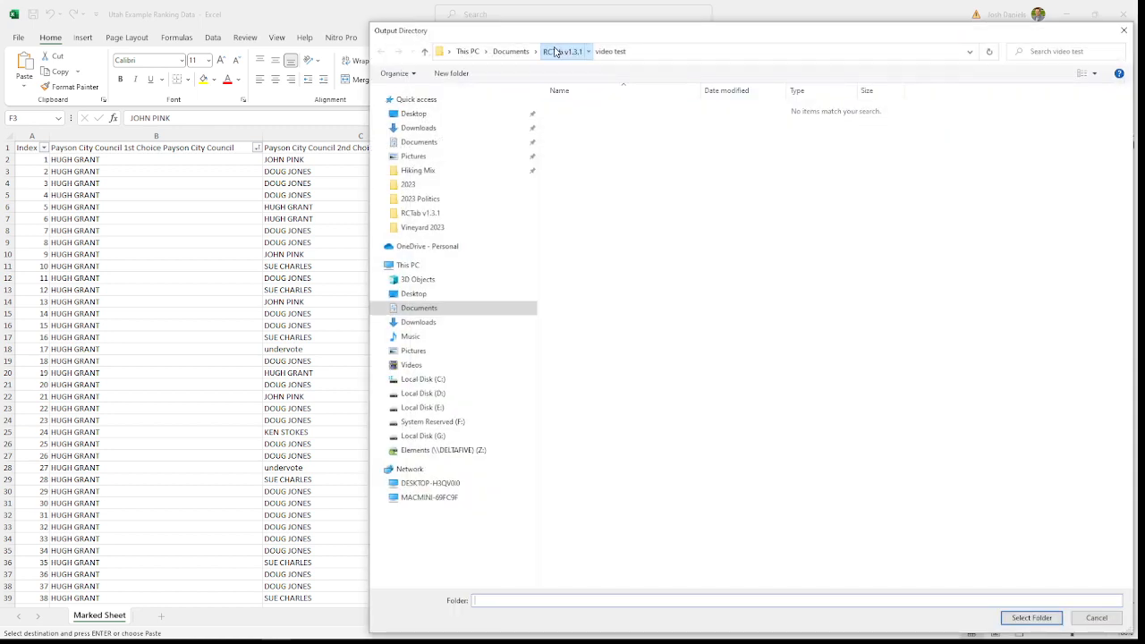
left_click(560, 51)
double_click(575, 133)
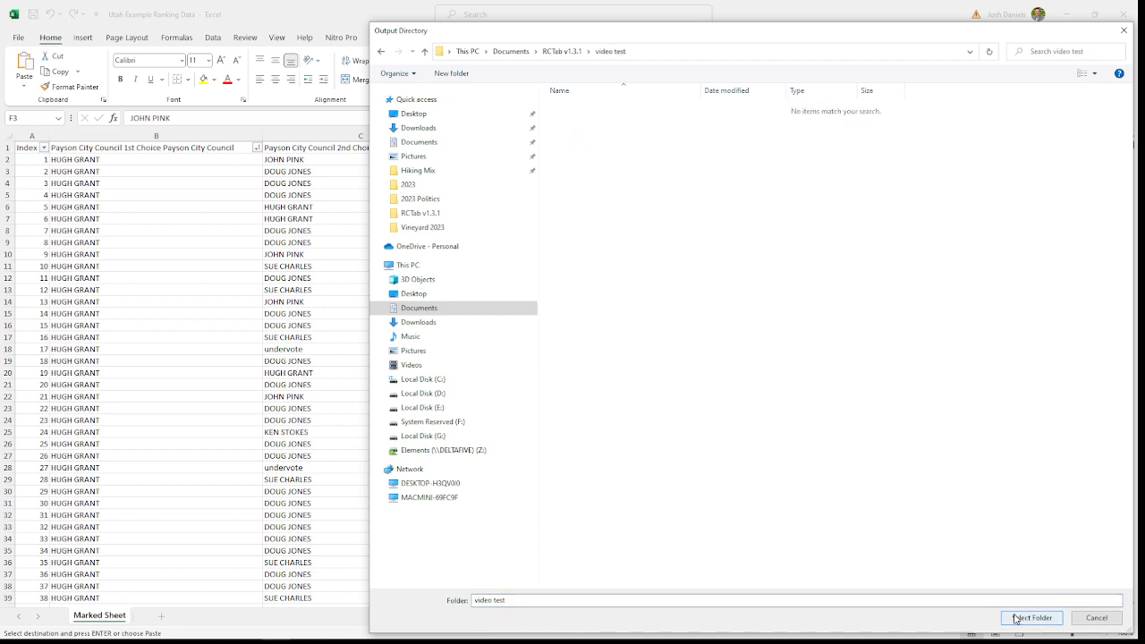
left_click(452, 74)
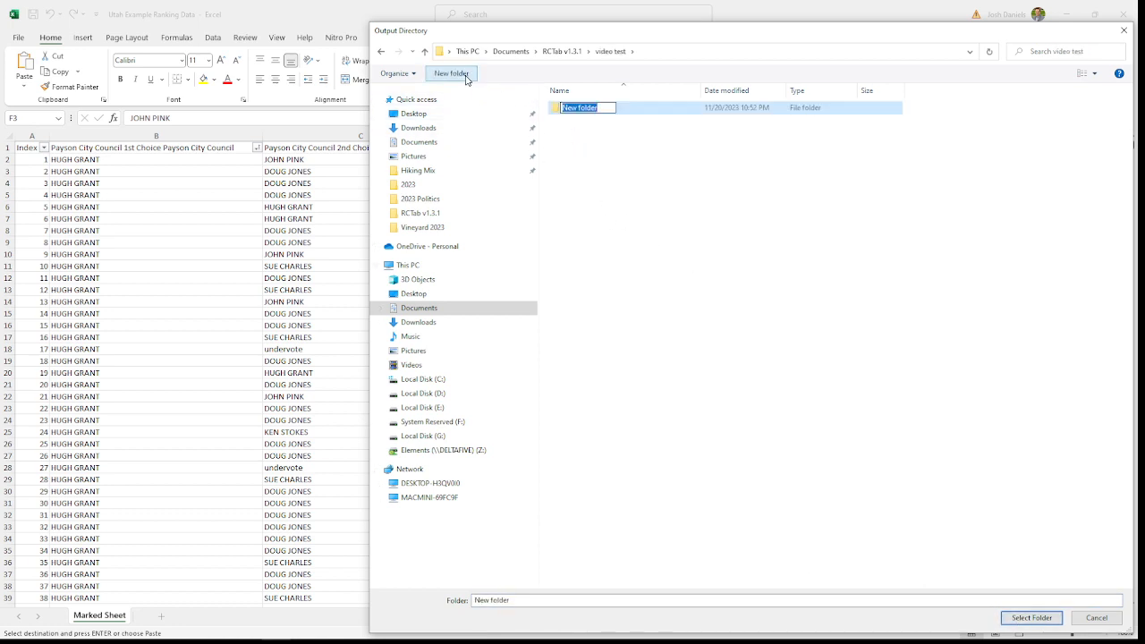
type("test output")
left_click(664, 195)
left_click(588, 110)
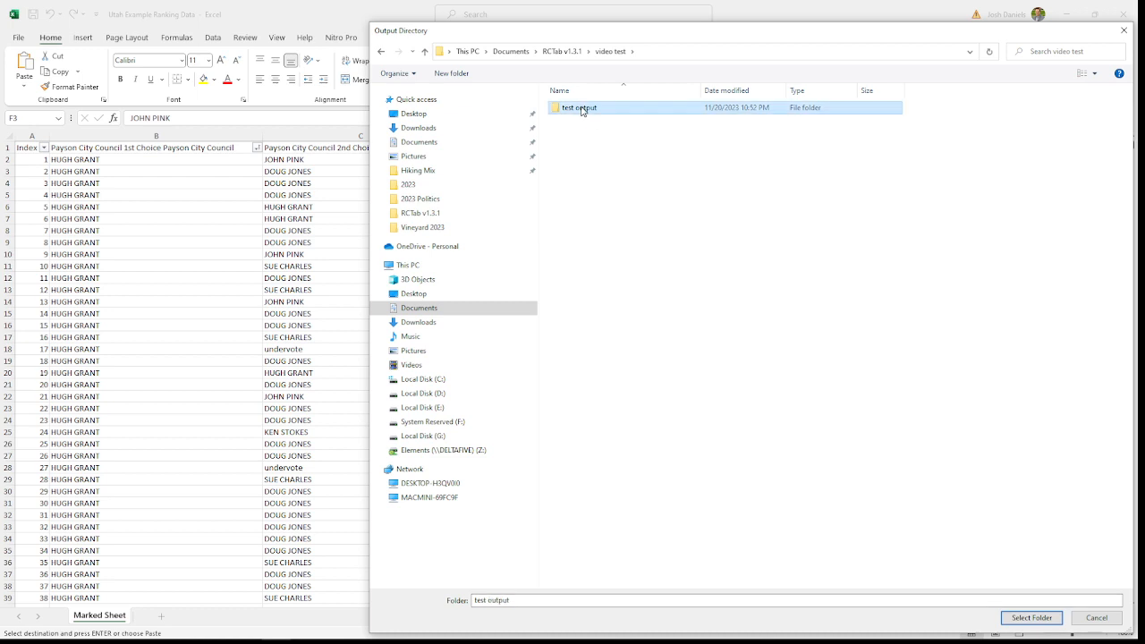
left_click(1021, 619)
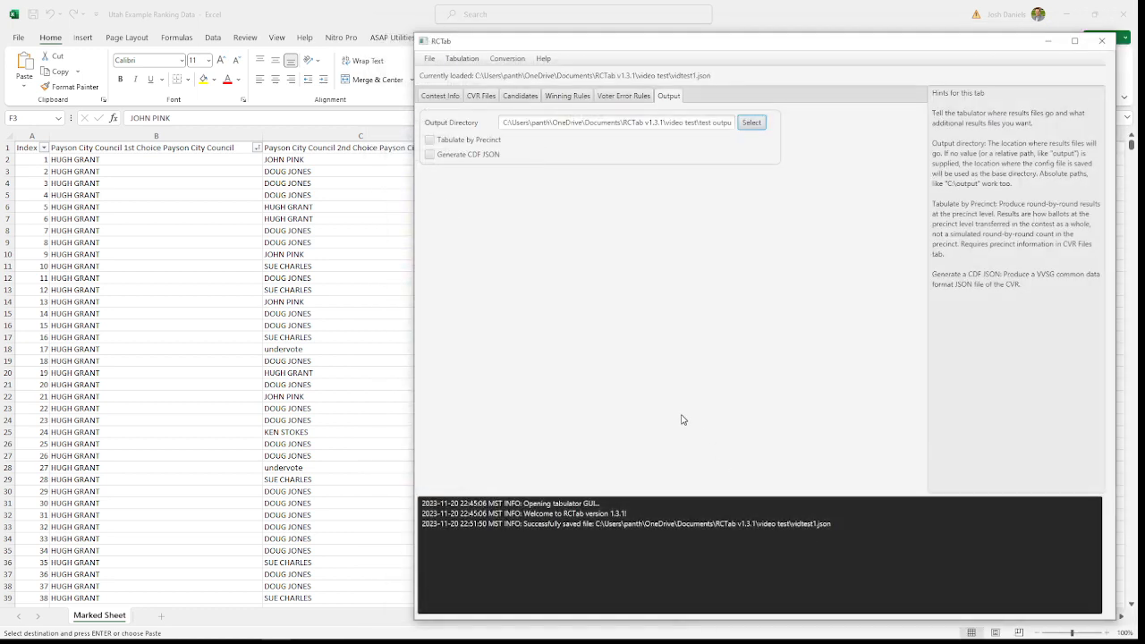
Step: Review the Tabulate by Precinct and Generate CDF JSON output options
left_click(460, 140)
left_click(454, 159)
left_click(480, 158)
left_click(429, 141)
Step: Save the configuration again as vidtest1 in the "video test" folder, replacing the existing file
left_click(430, 58)
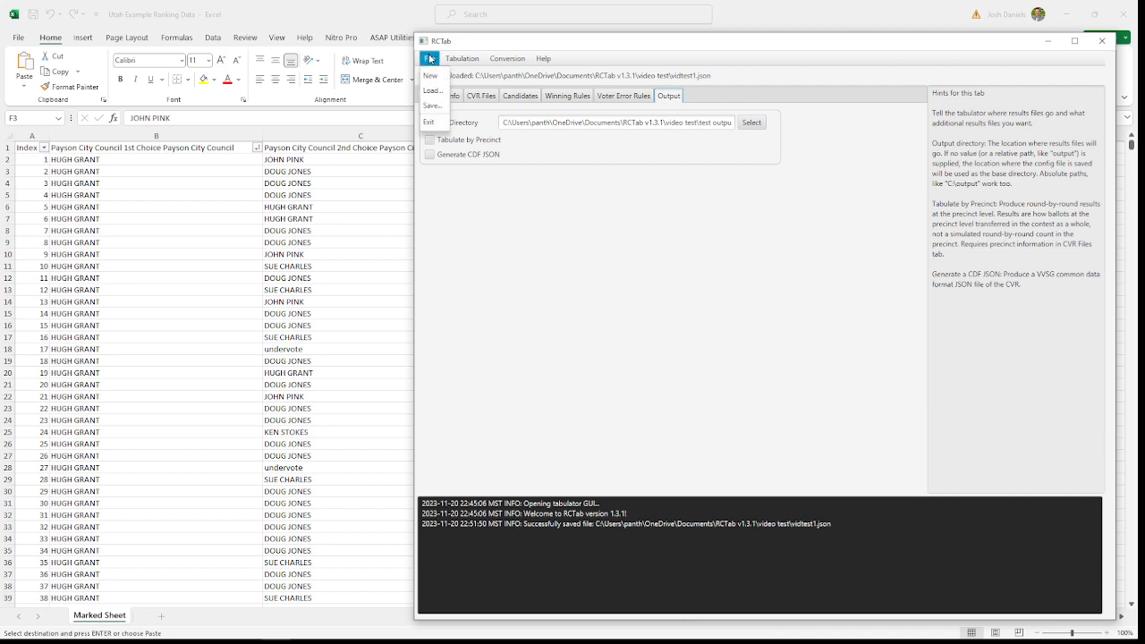
left_click(433, 105)
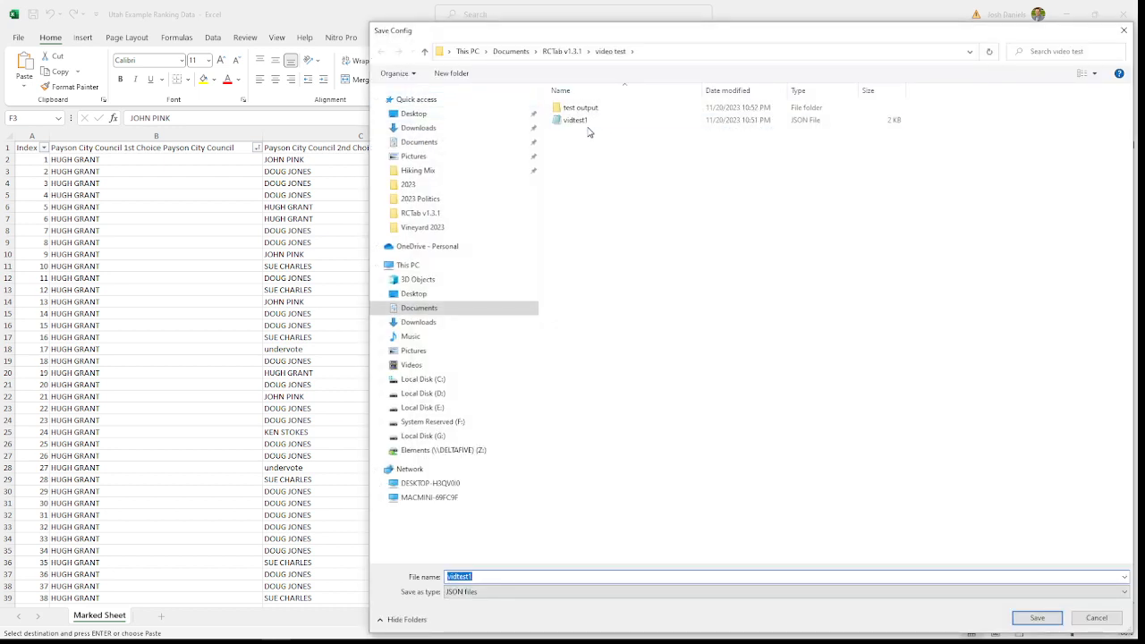
left_click(583, 122)
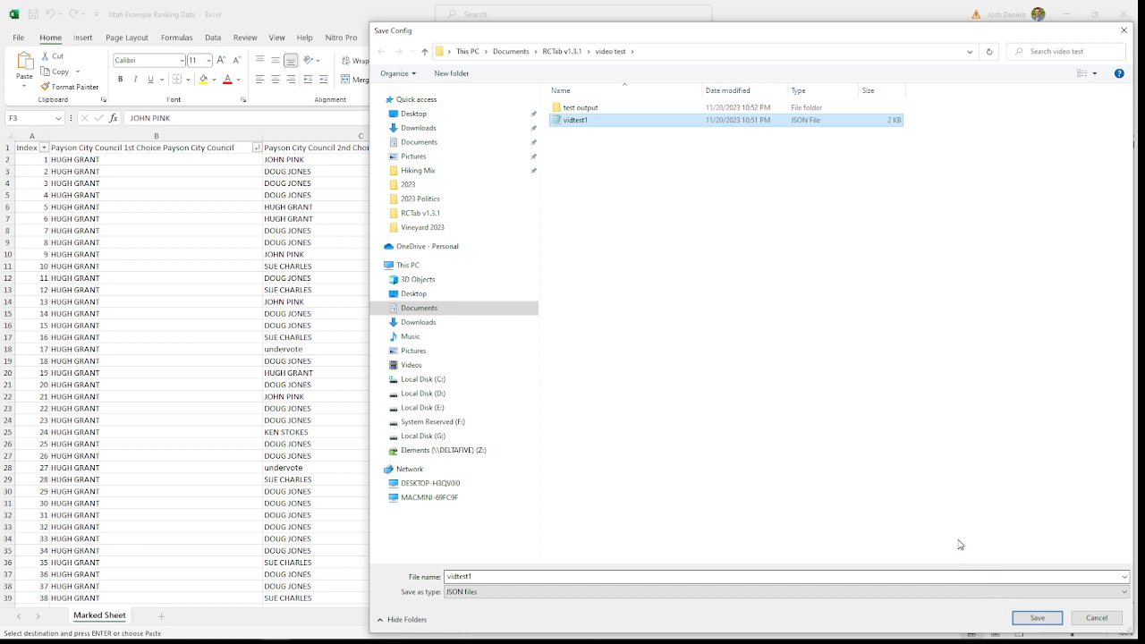
left_click(1036, 617)
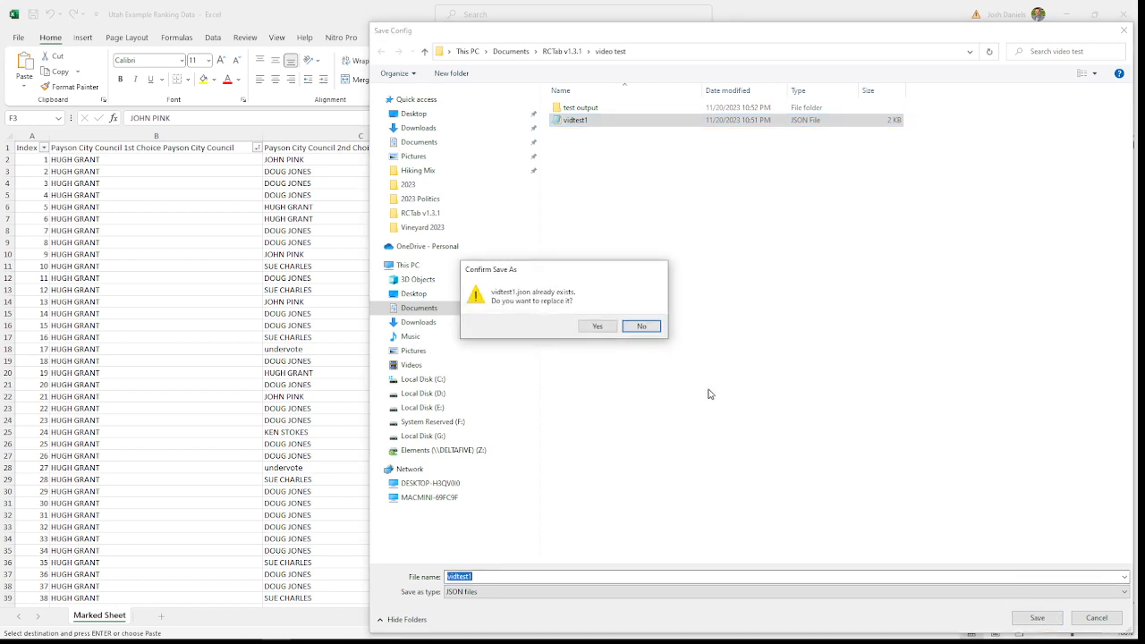
left_click(596, 327)
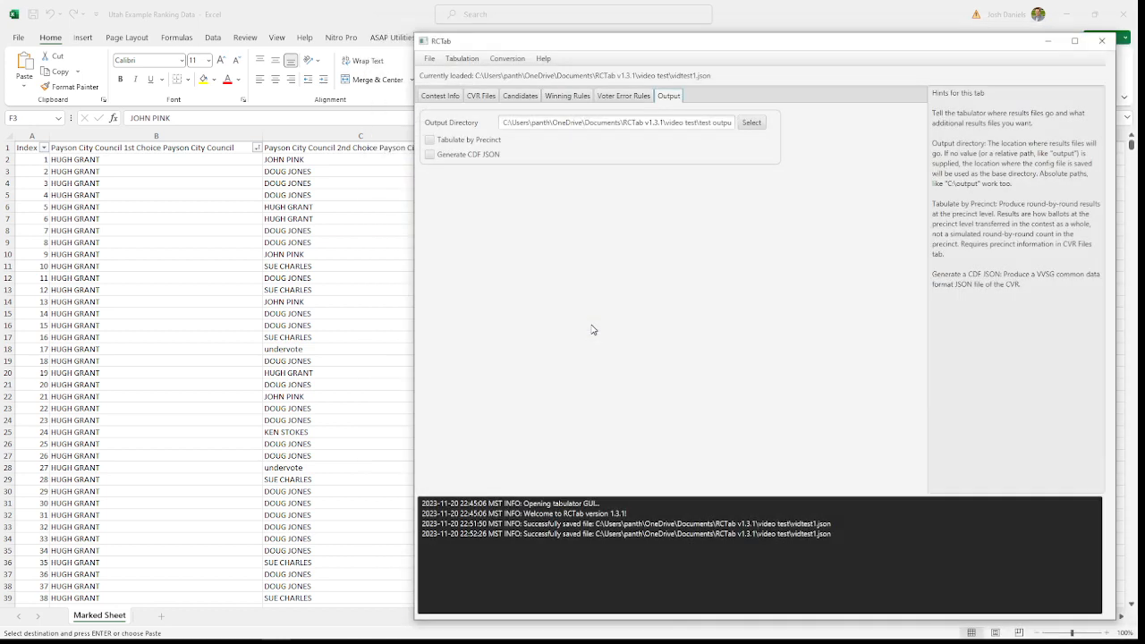
Step: Validate the contest configuration, check the validation entries in the log, and run the tabulation
left_click(433, 59)
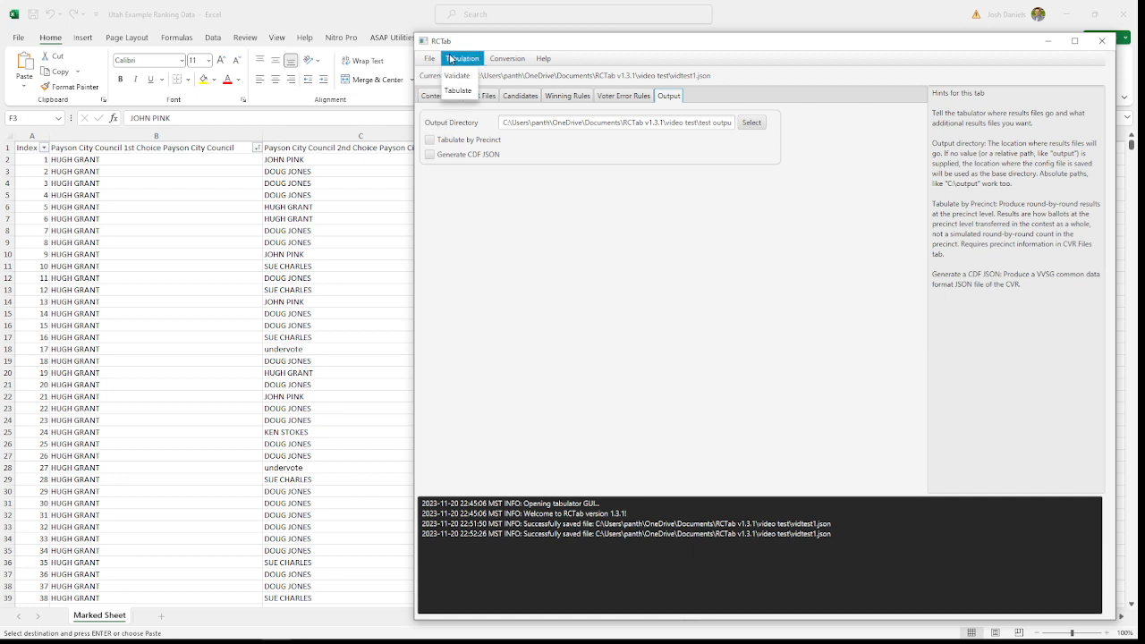
left_click(458, 76)
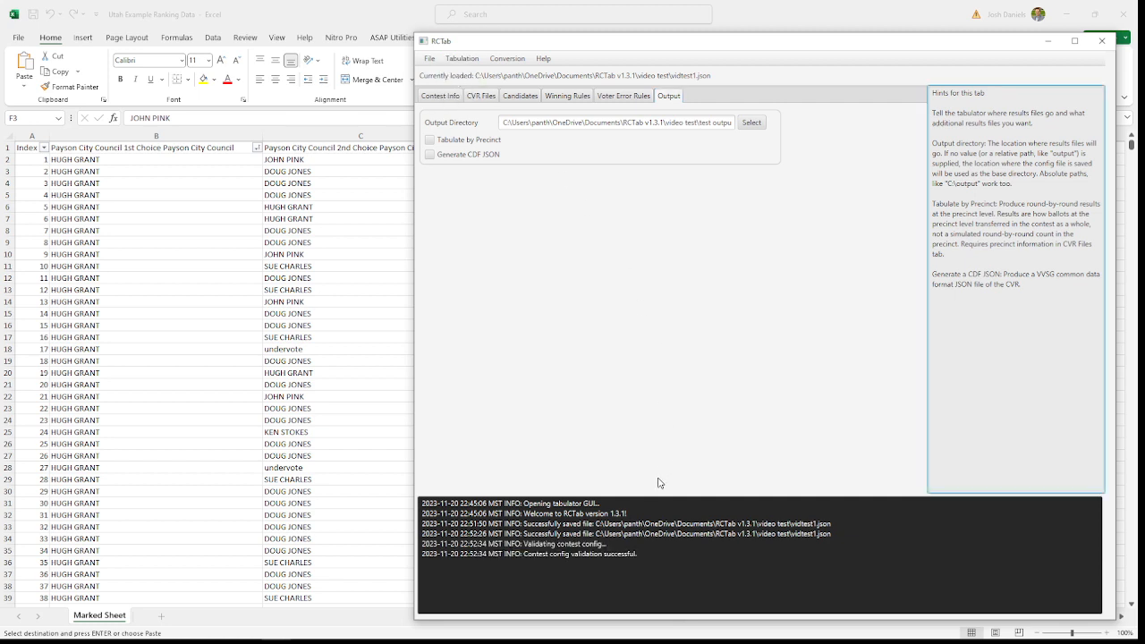
left_click_drag(646, 554, 423, 534)
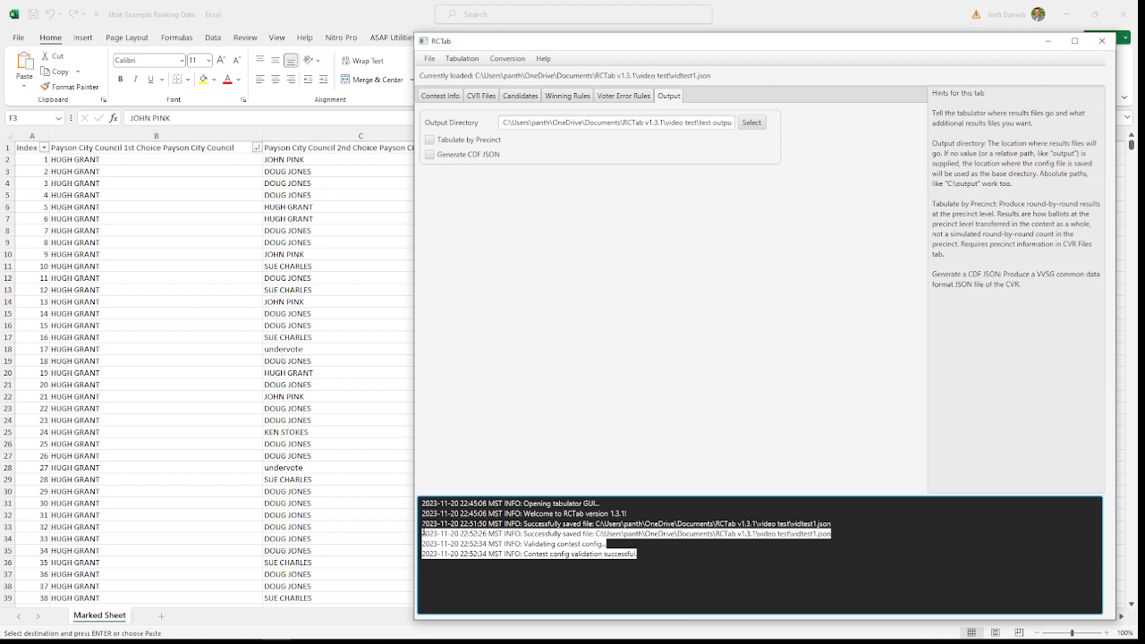
left_click_drag(529, 555, 639, 555)
left_click(651, 555)
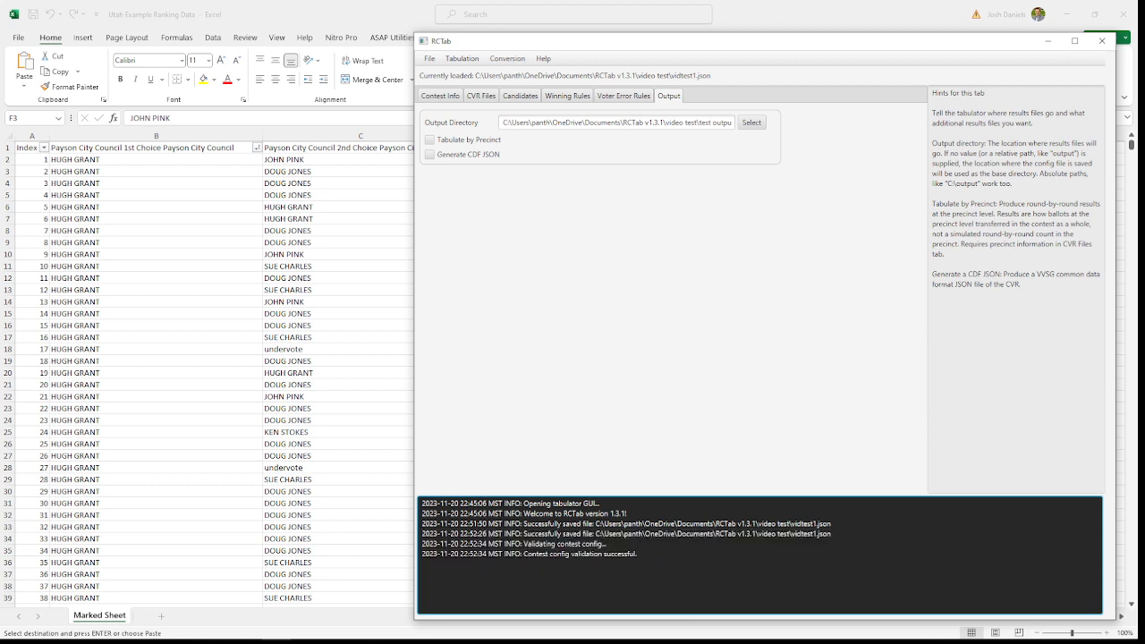
left_click(462, 59)
left_click(458, 92)
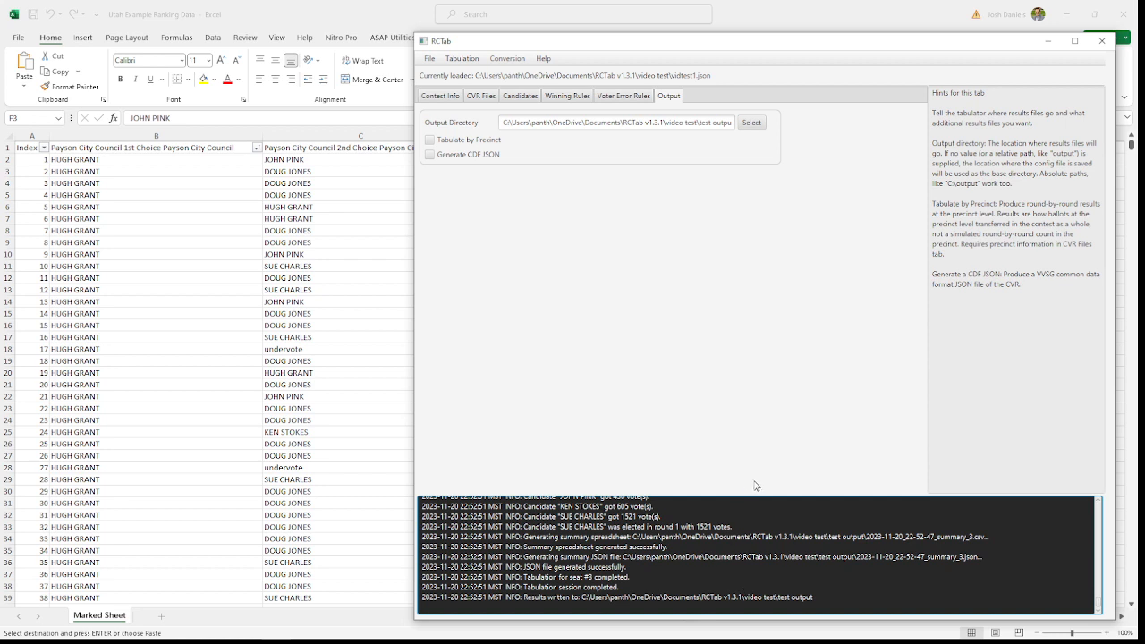
left_click(507, 59)
mouse_move(543, 63)
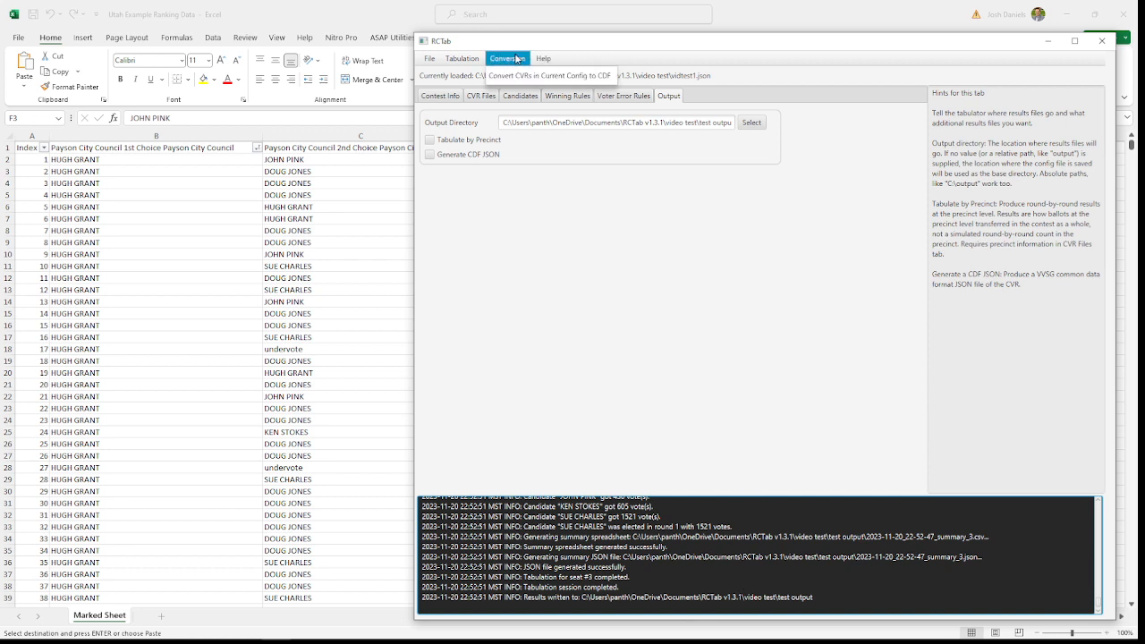
mouse_move(469, 62)
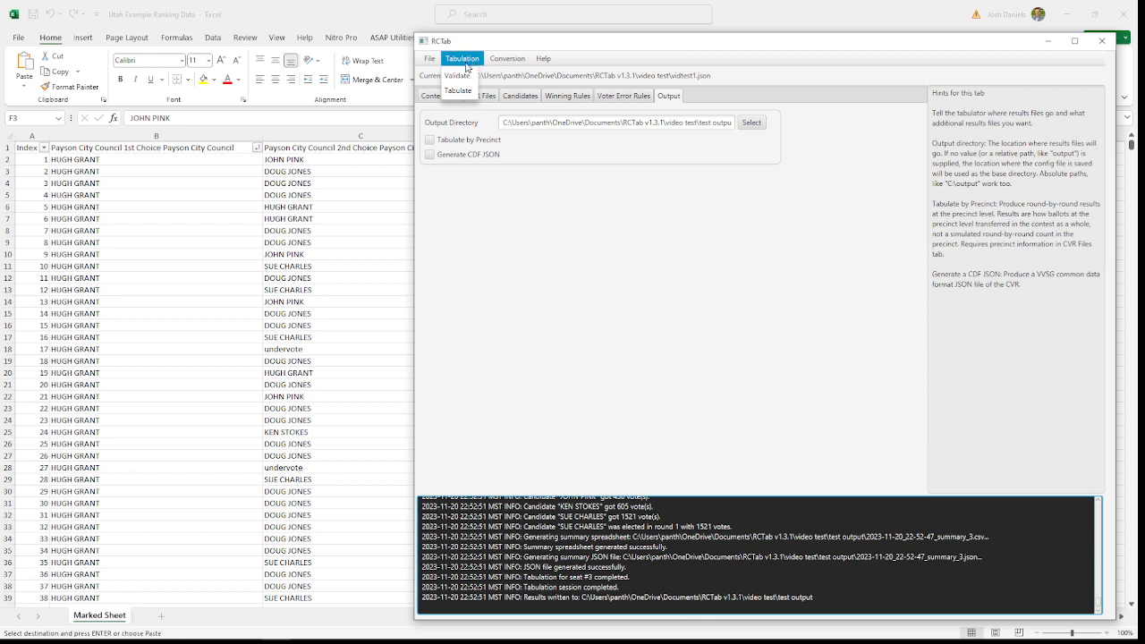
mouse_move(430, 61)
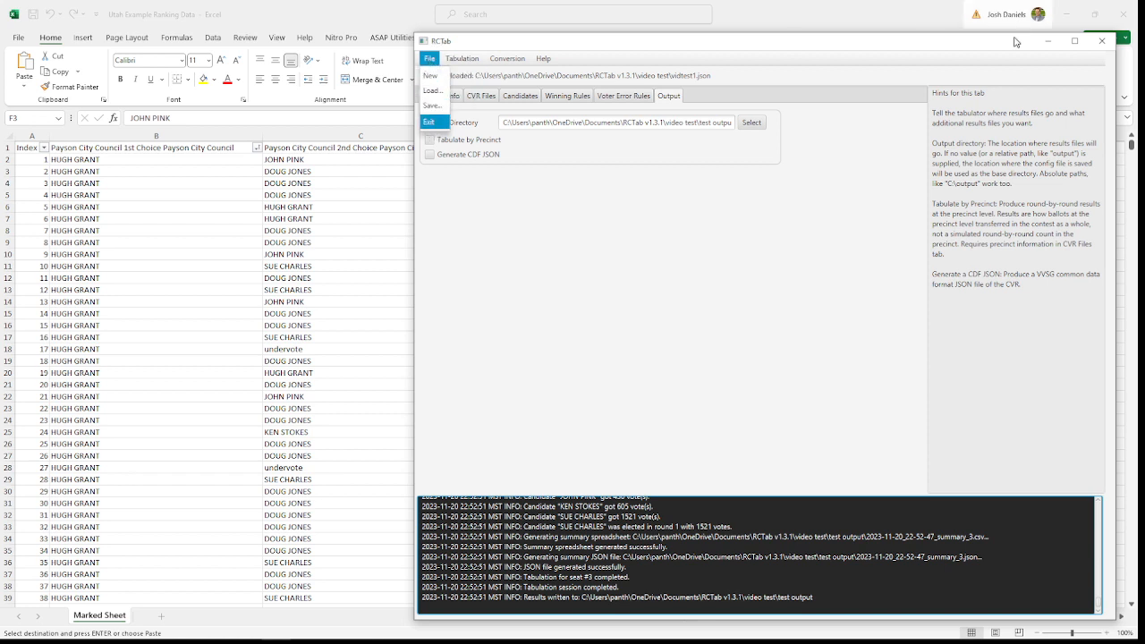
left_click(876, 48)
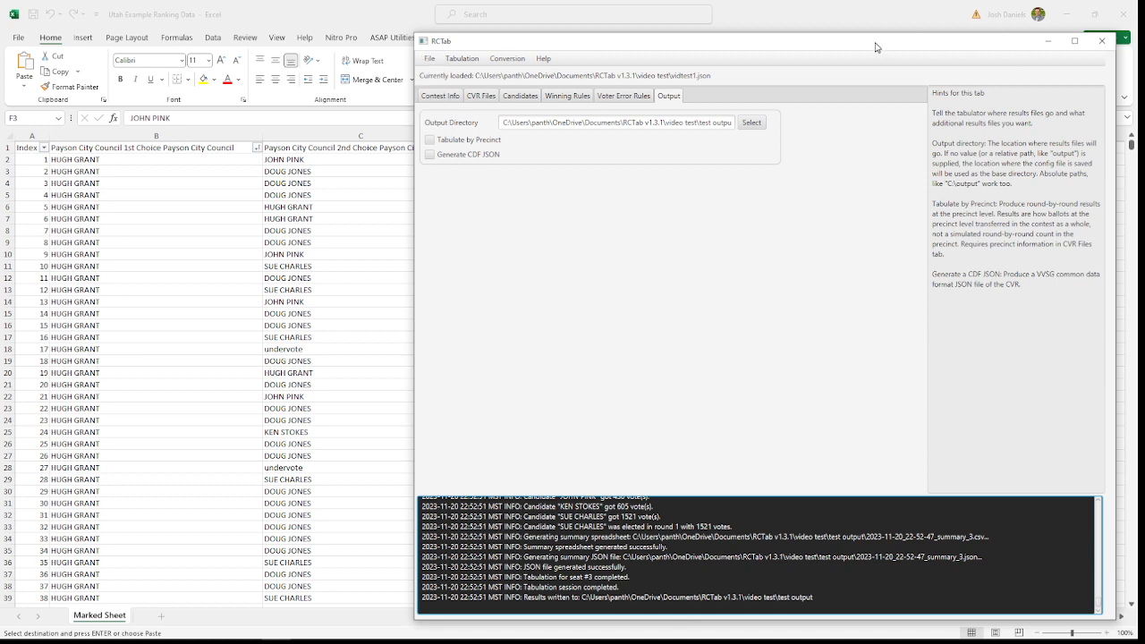
Step: Minimize RCTab and the Excel window, switch to the browser, and open the rcvis.com page for uploading election results
left_click(1047, 47)
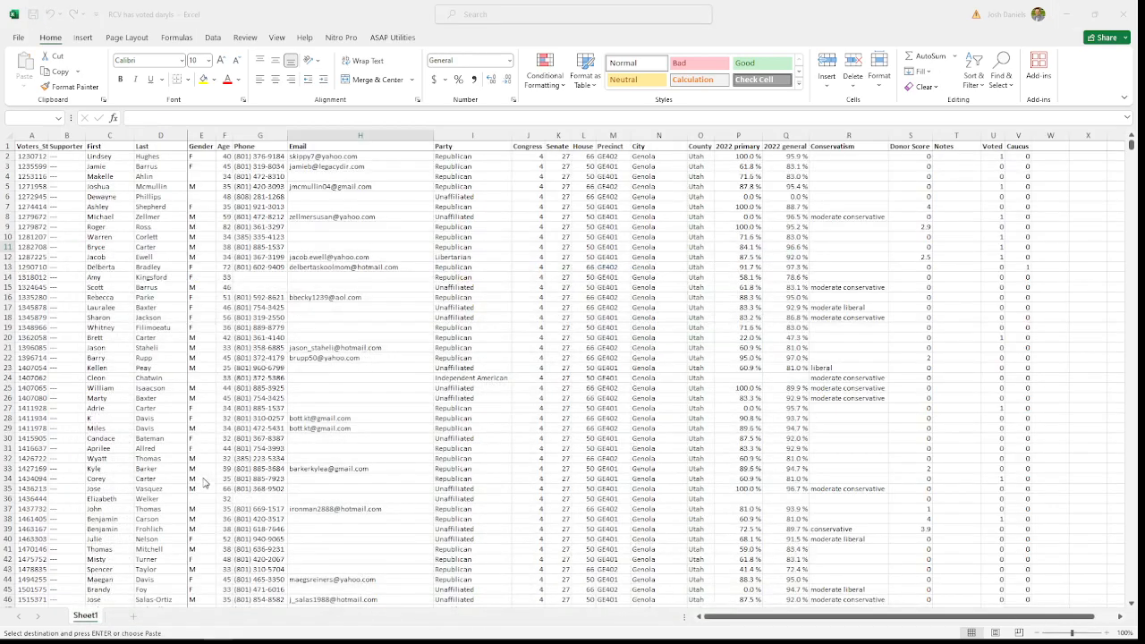
left_click(1067, 11)
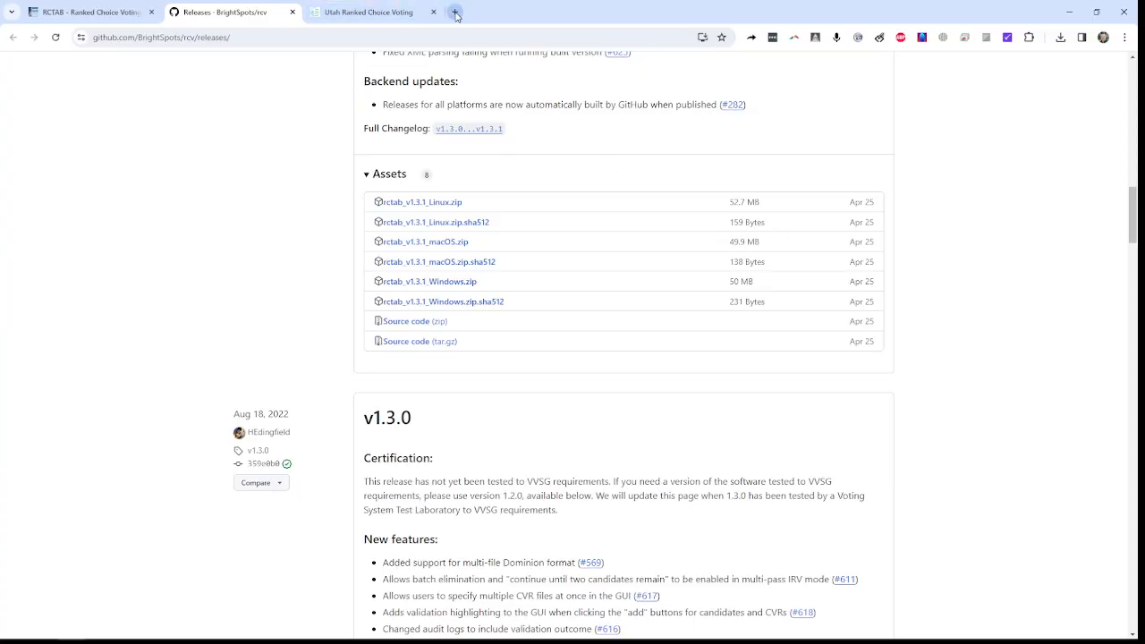
left_click(455, 13)
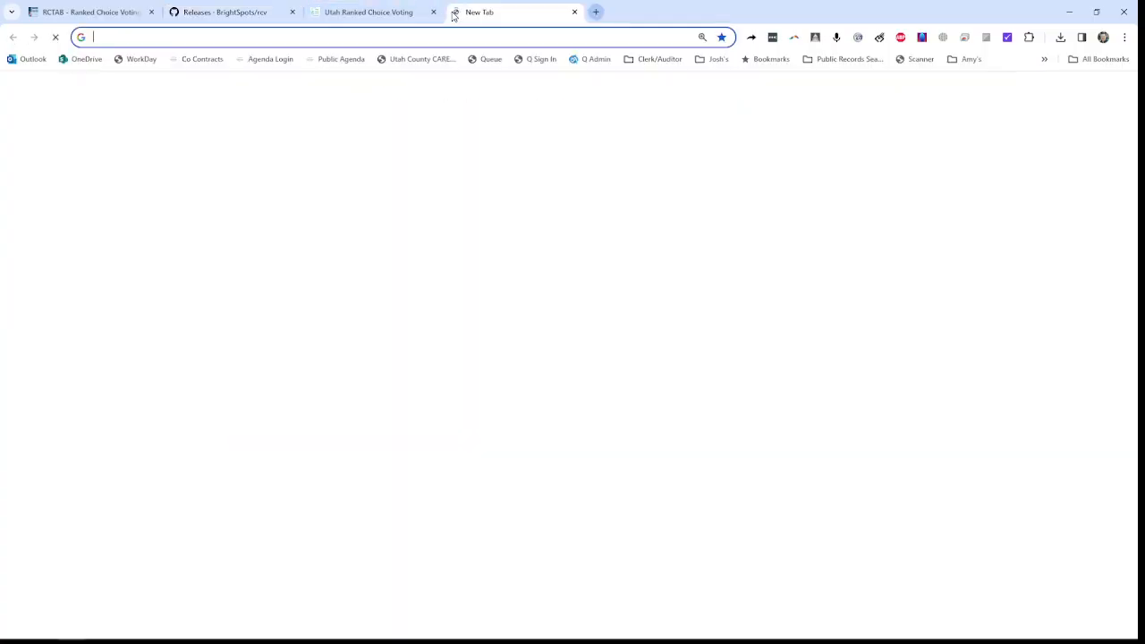
type("rcvis.com")
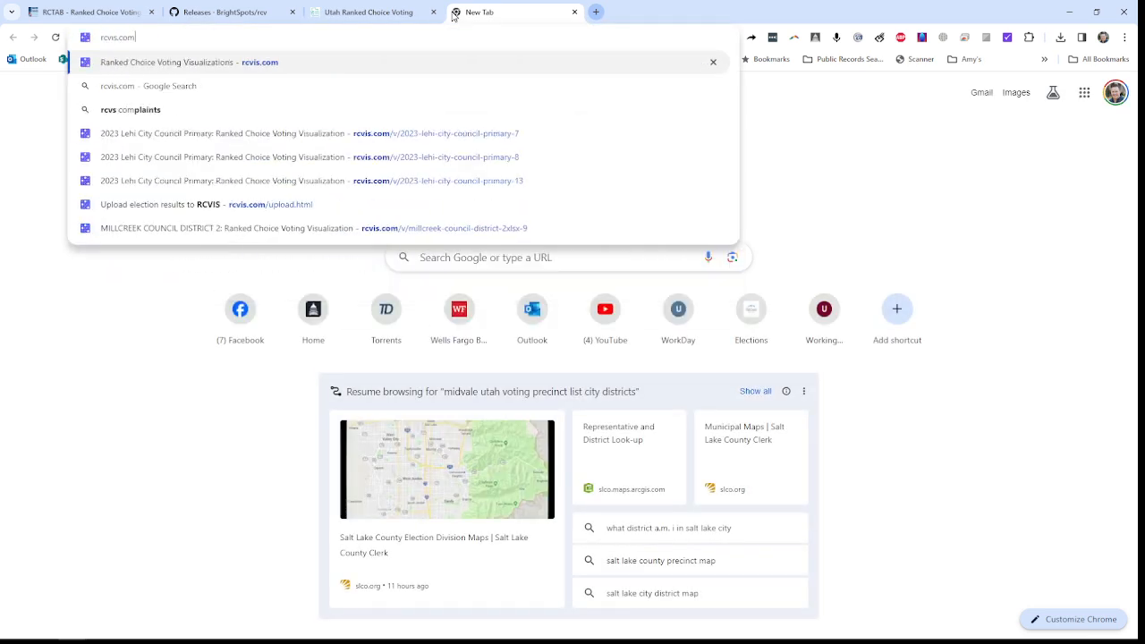
key("Return")
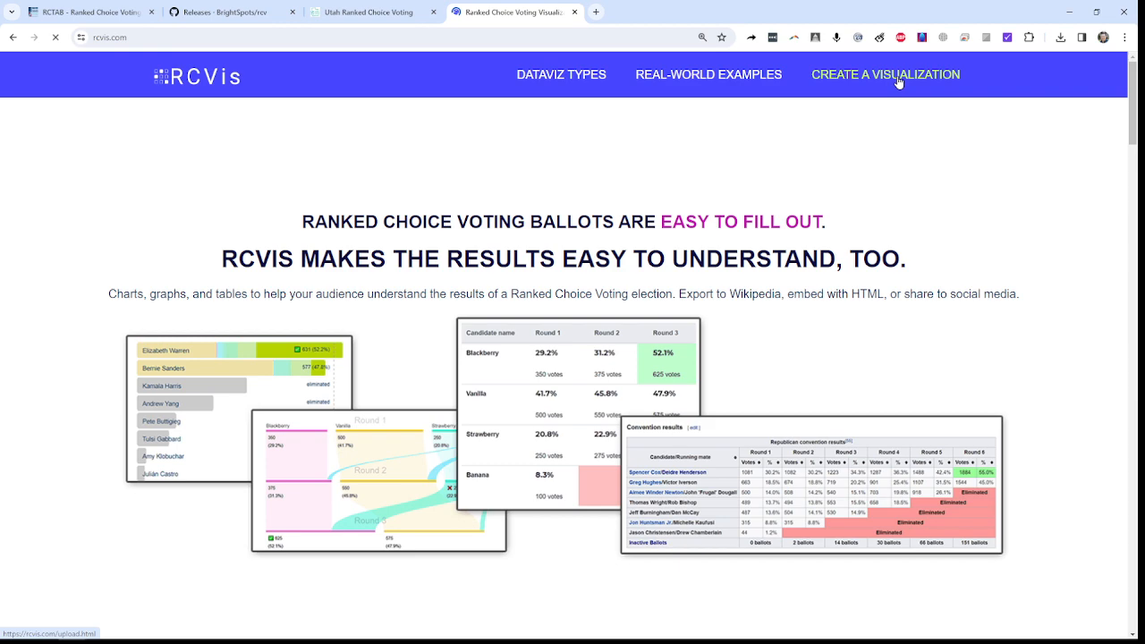
left_click(895, 76)
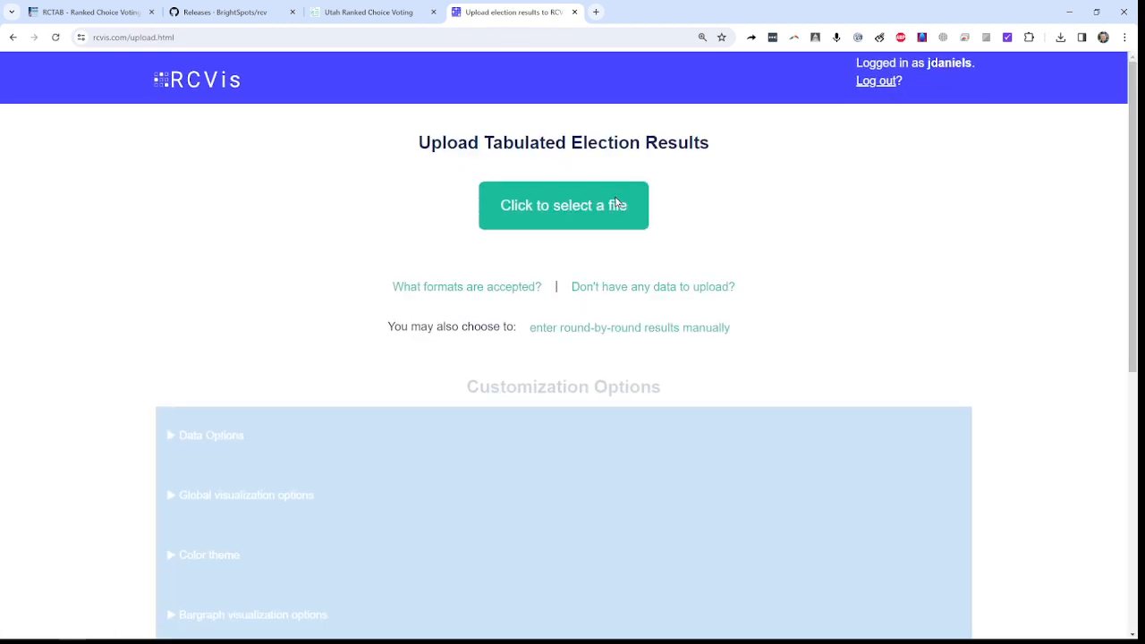
Step: Select the JSON file 2023-11-20_22-52-47_summary_1 from RCTab v1.3.1\video test\test output as the results file to upload
left_click(550, 208)
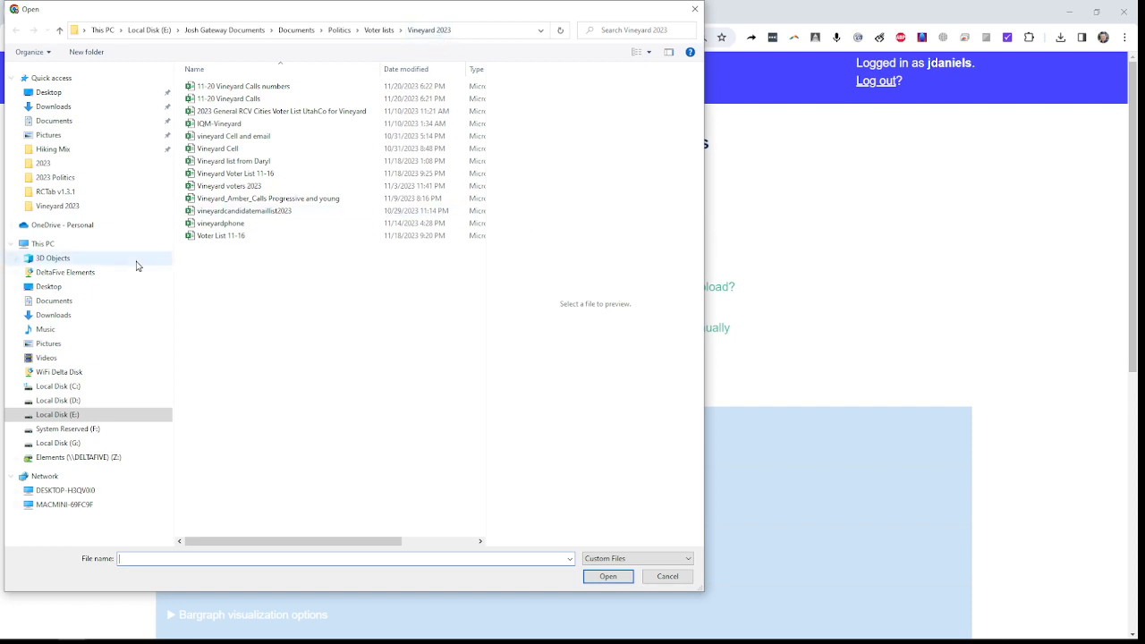
left_click(54, 192)
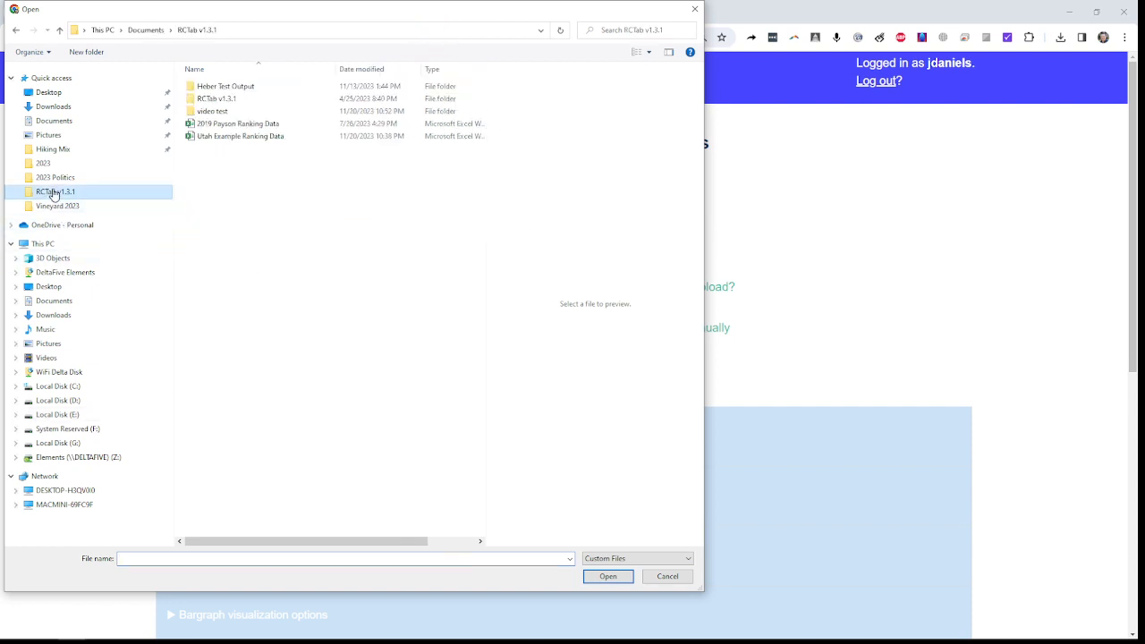
double_click(206, 111)
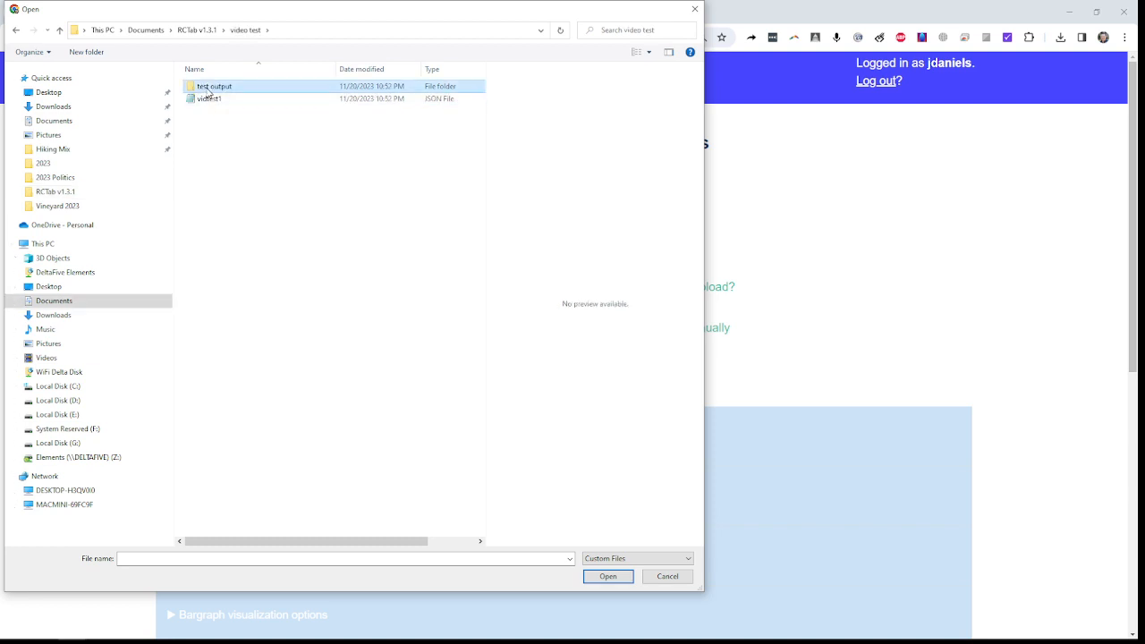
double_click(208, 87)
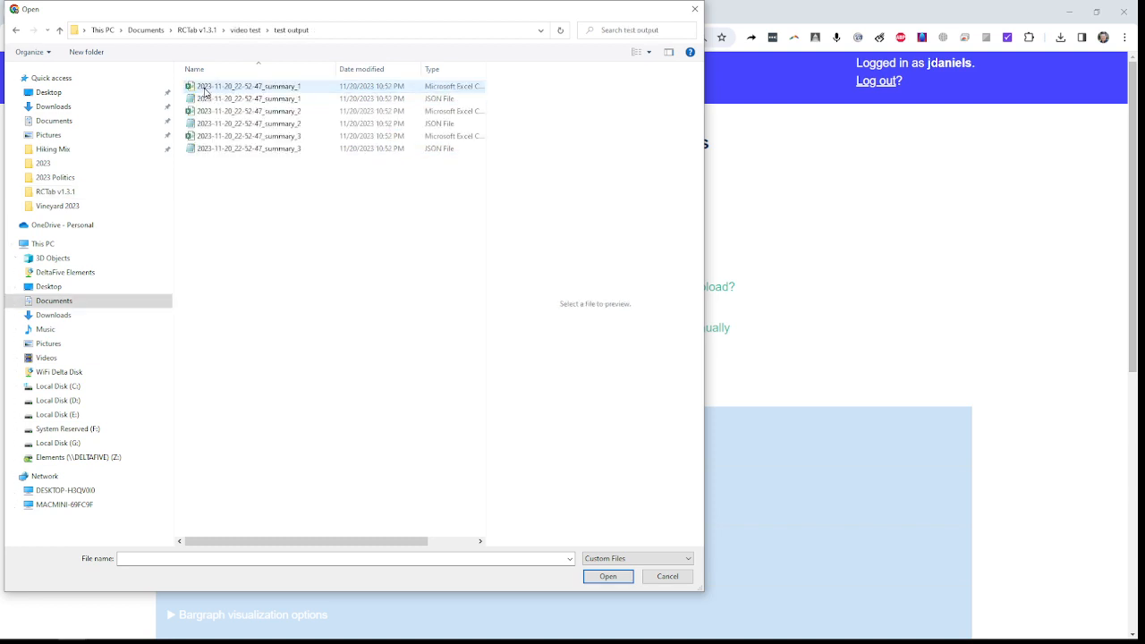
left_click(262, 89)
left_click(260, 112)
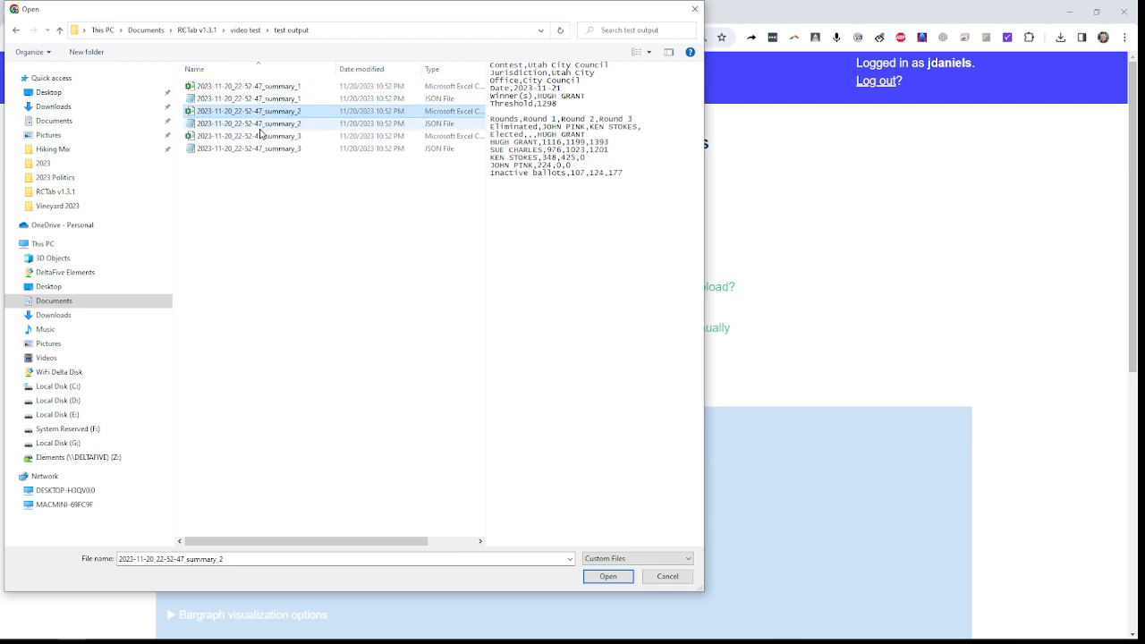
left_click(262, 150)
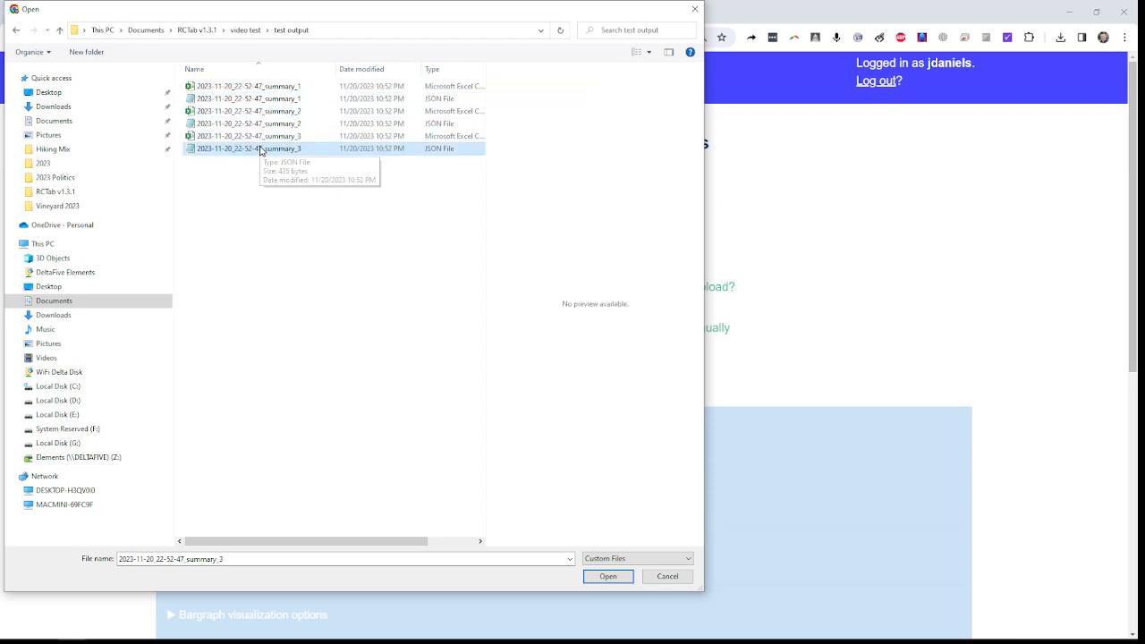
left_click(265, 100)
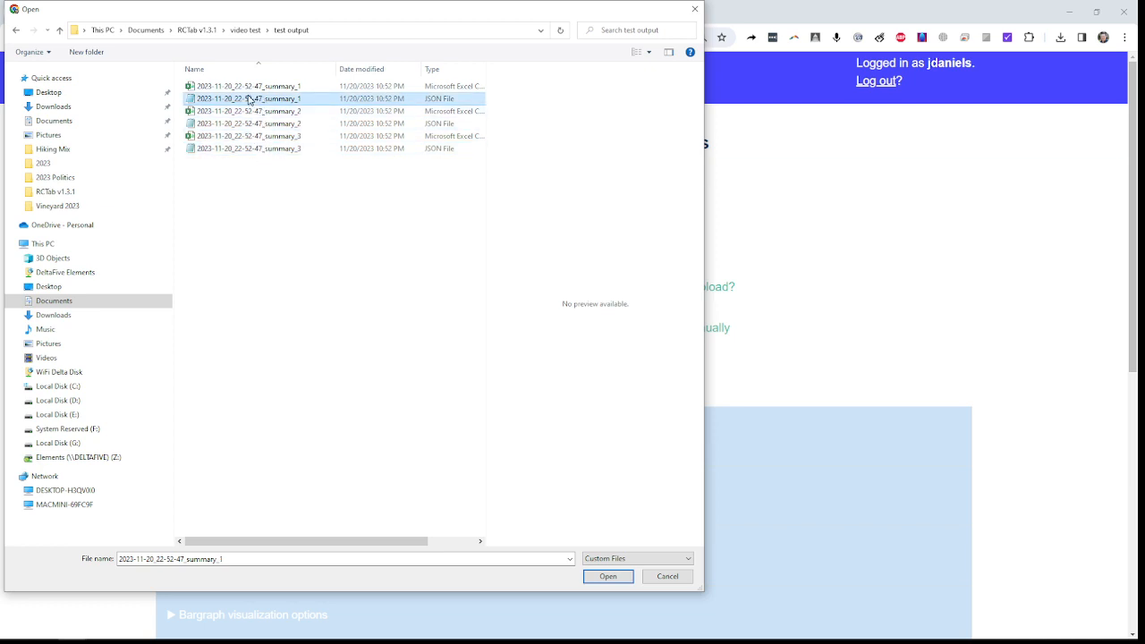
double_click(249, 99)
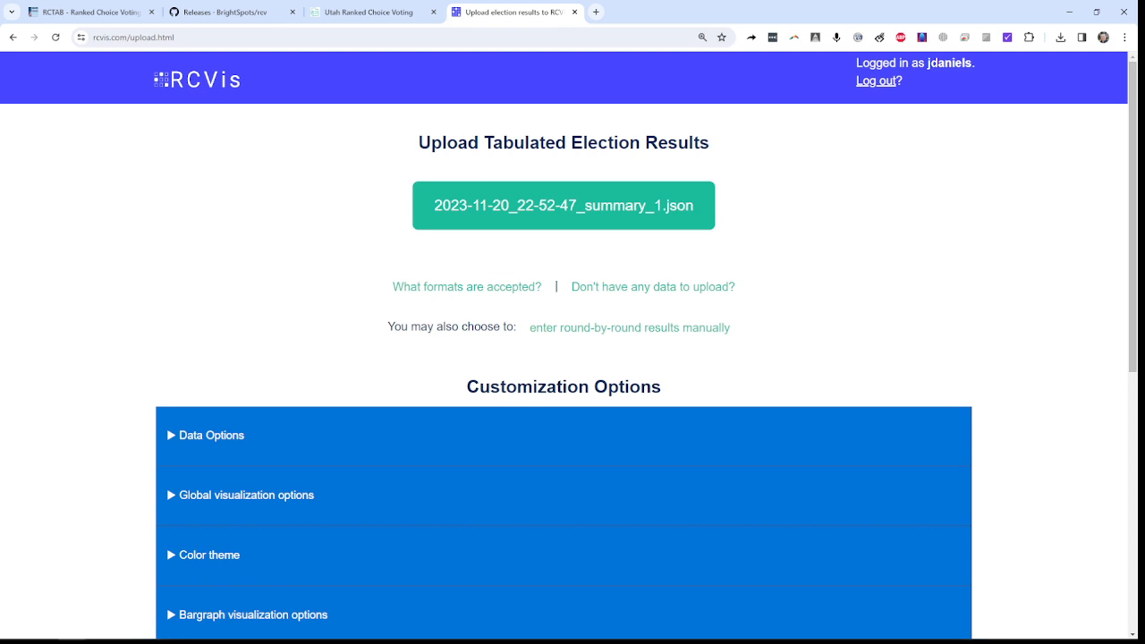
Step: Switch to File Explorer and open the 2023-11-20_22-52-47_summary_1 JSON file from video test\test output in Notepad
key("alt+Tab")
left_click_drag(379, 51, 1144, 11)
left_click_drag(1144, 99, 344, 47)
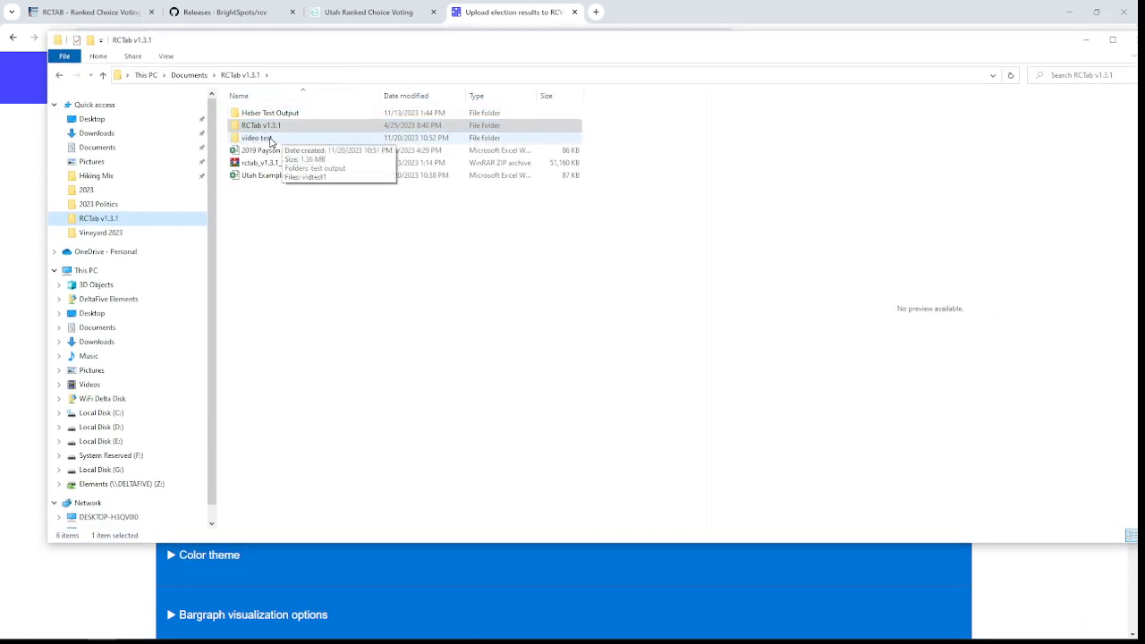
double_click(271, 140)
double_click(251, 114)
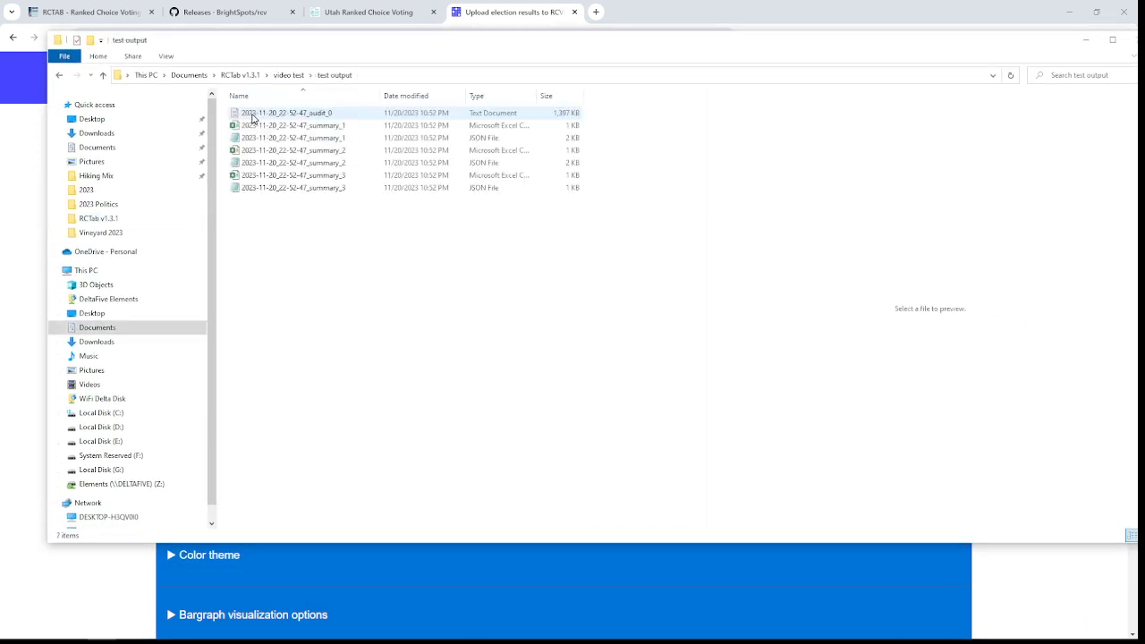
left_click(317, 140)
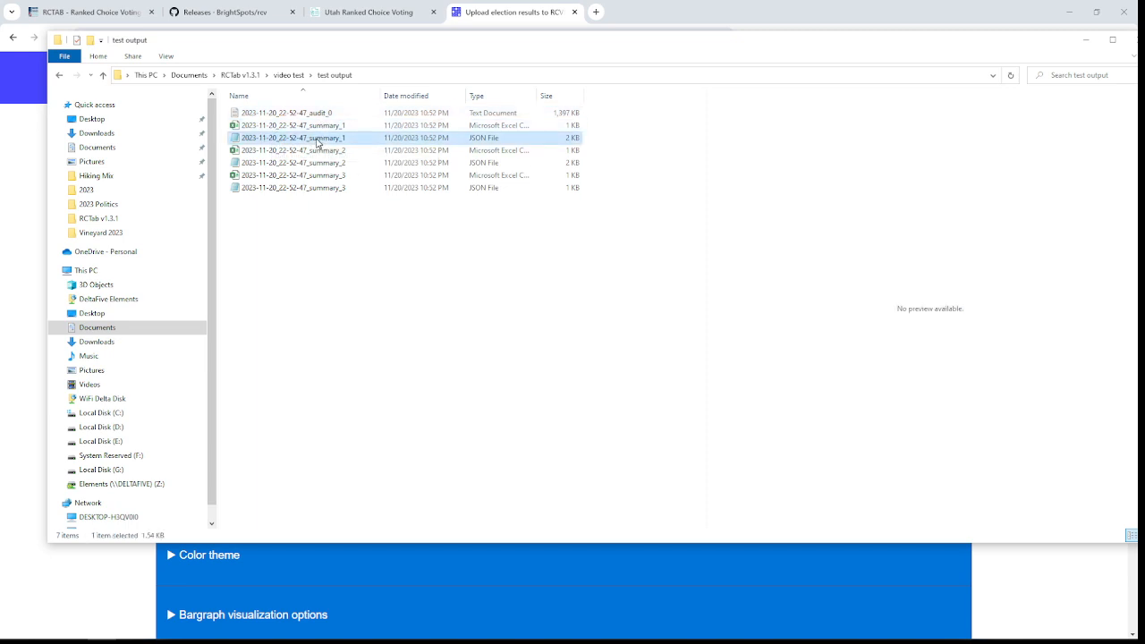
double_click(290, 142)
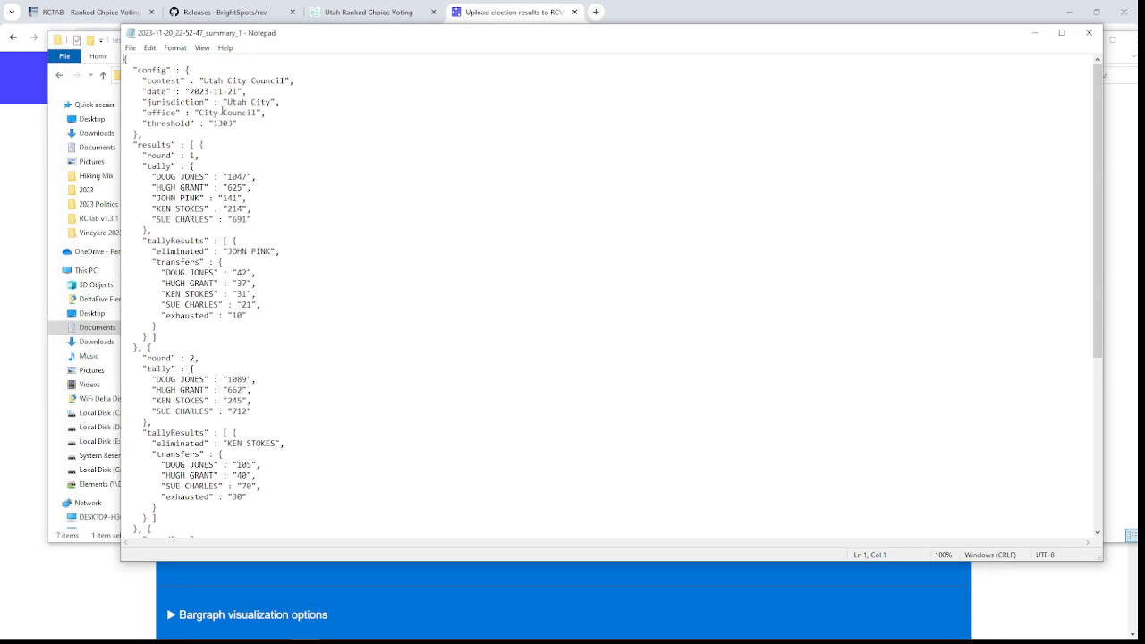
Step: Append "(unofficial election night results)" to the contest name Utah City Council in the JSON config section
left_click_drag(204, 81, 287, 79)
left_click(286, 80)
type("(un")
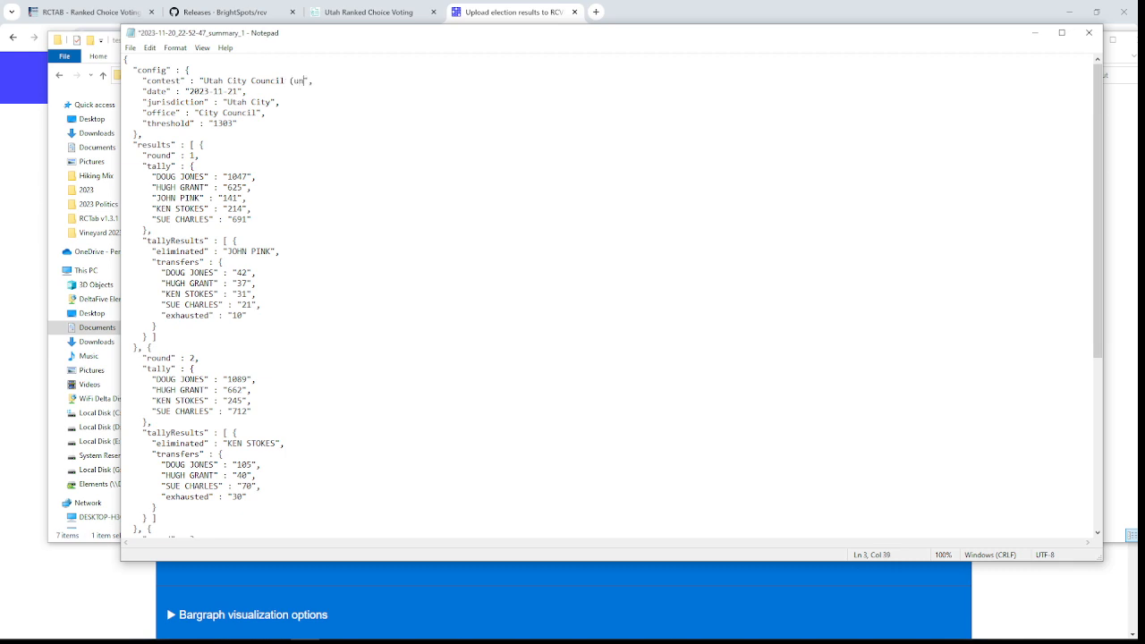
type("official")
type("election night results")
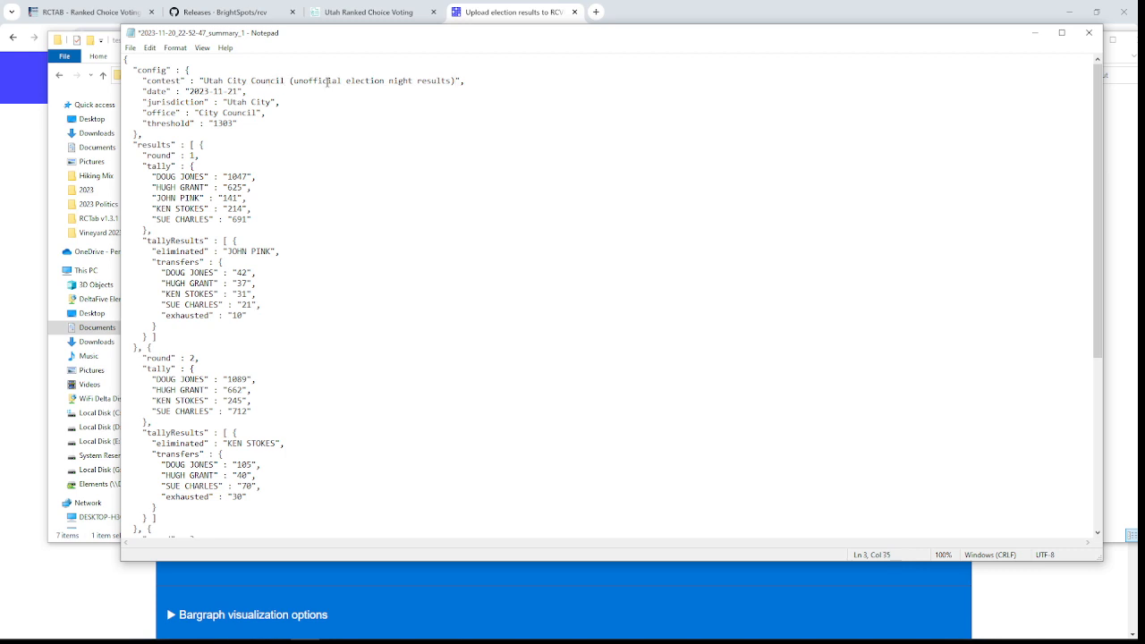
Step: Insert "- Seat 1" into the contest name between "Utah City Council" and "(unofficial election night results)"
type("- Seat")
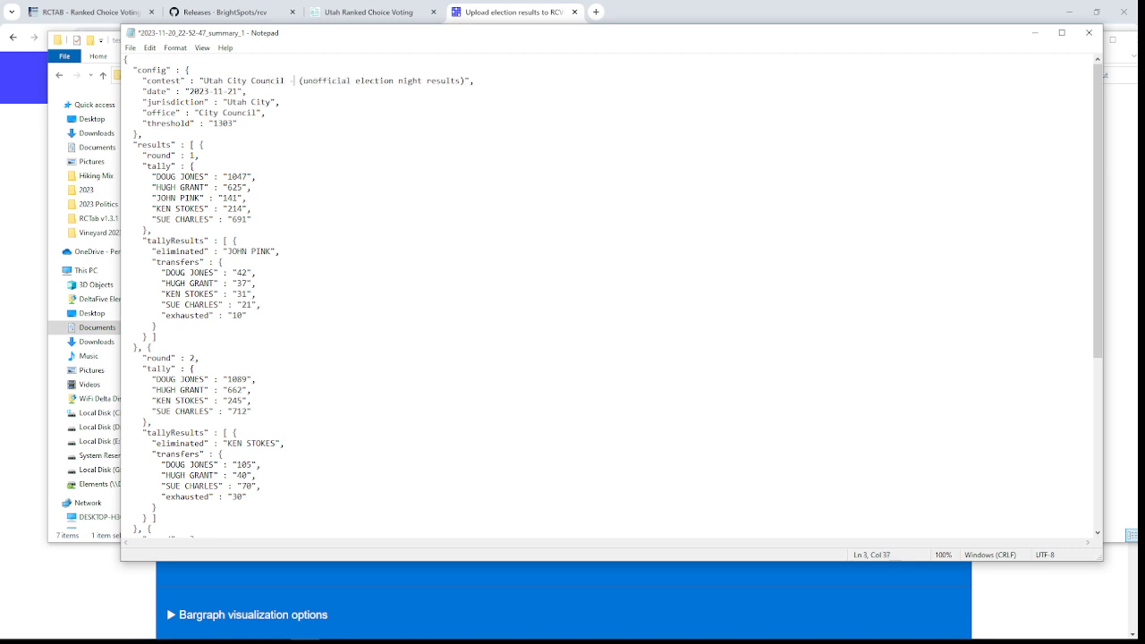
type("1")
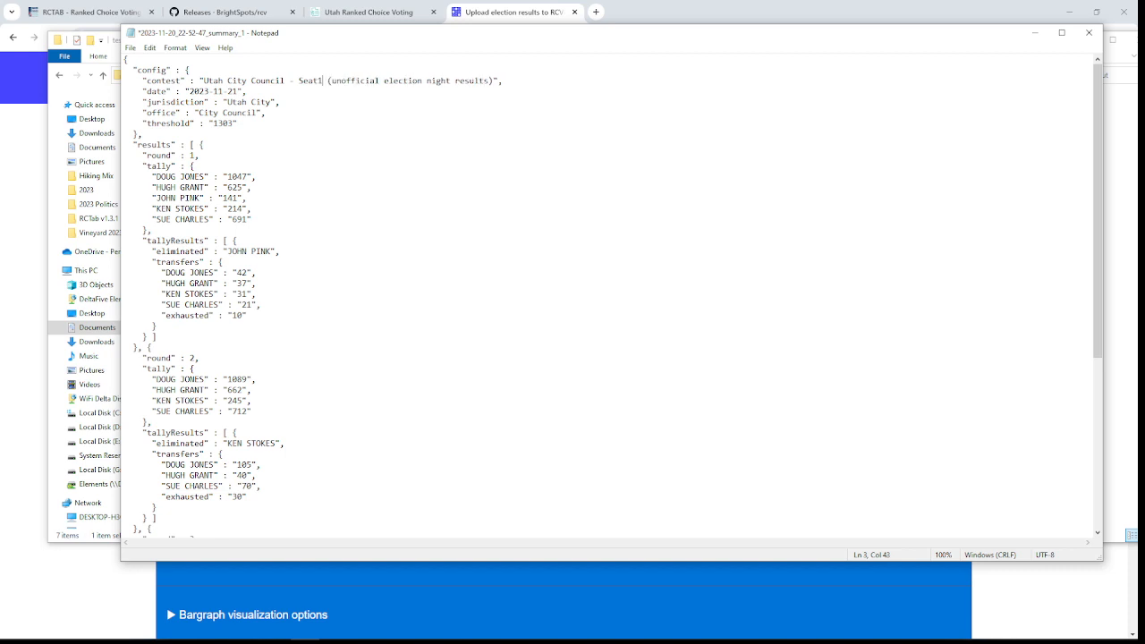
key("BackSpace")
type("1")
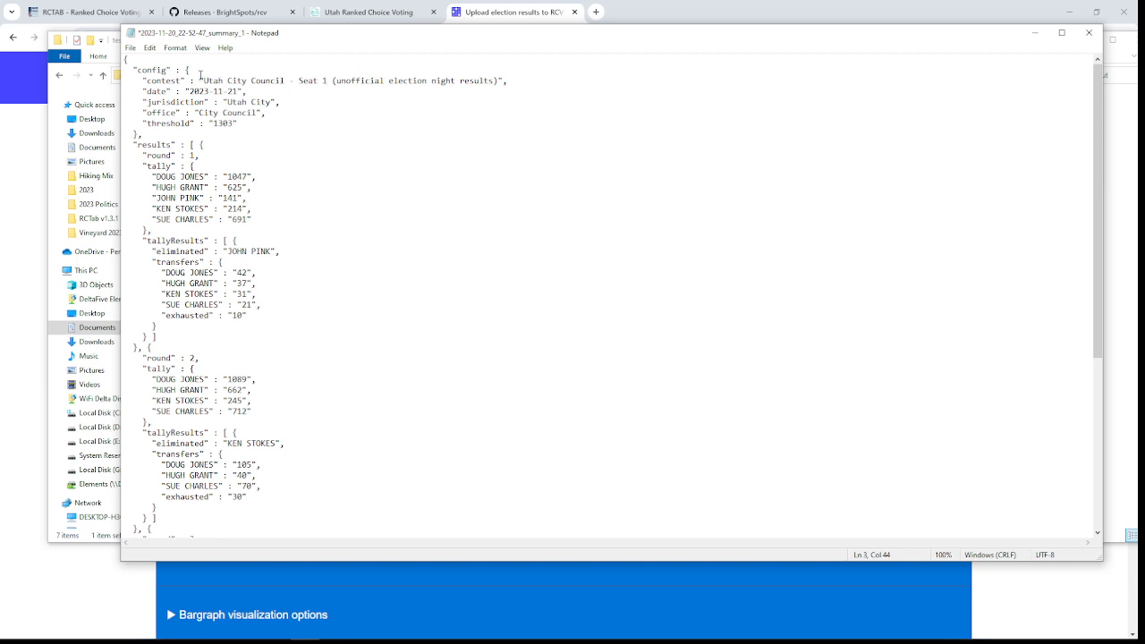
Step: Check the edited contest line, save the JSON summary file, and close Notepad
left_click_drag(164, 79, 557, 79)
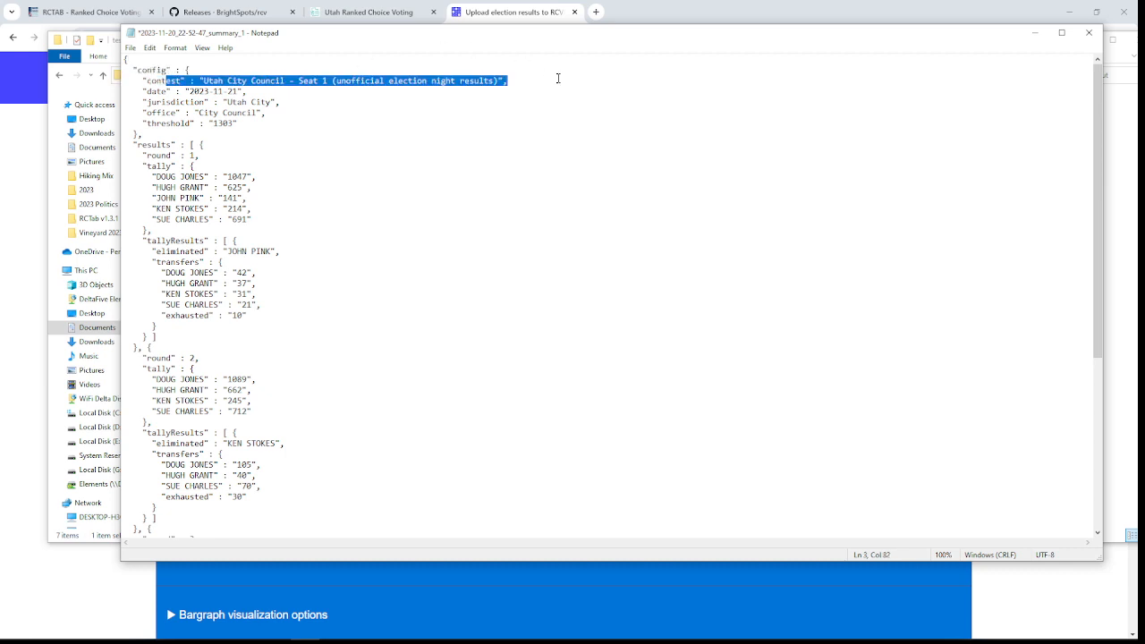
left_click(526, 174)
left_click(130, 47)
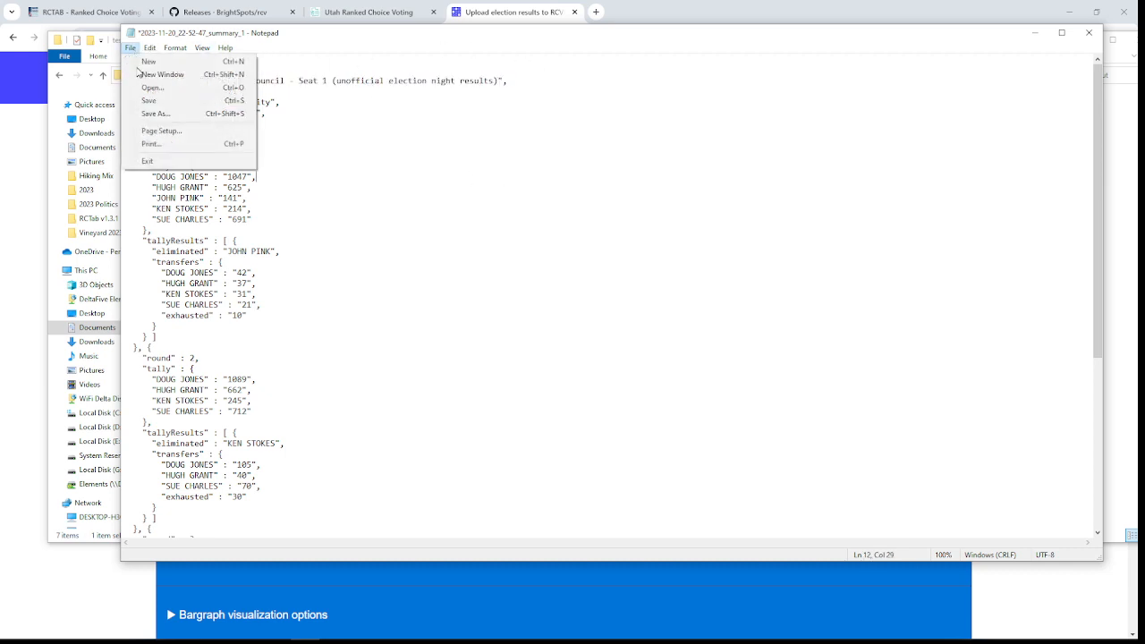
left_click(148, 100)
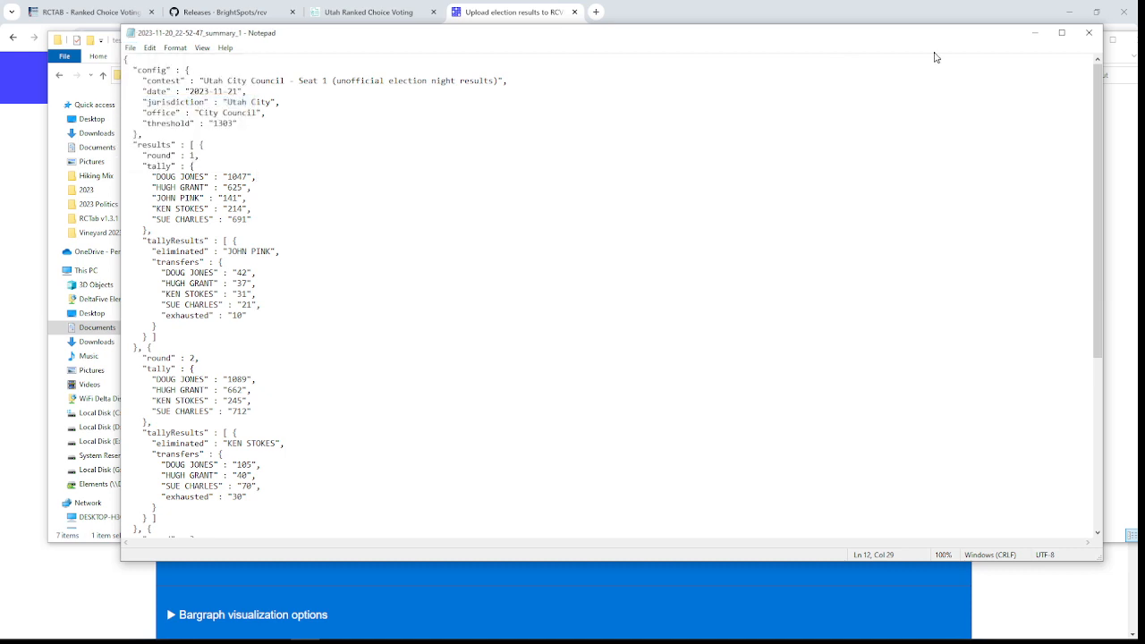
left_click(1088, 34)
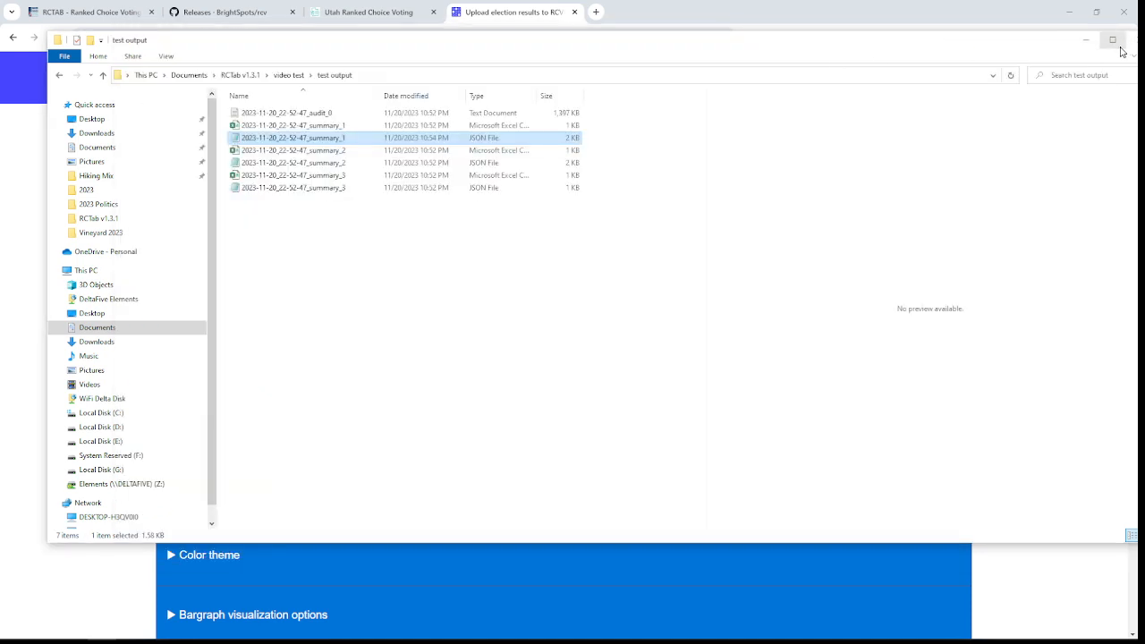
Step: Return to the RCVis upload page and reselect the edited JSON file 2023-11-20_22-52-47_summary_1 as the results file
left_click_drag(1052, 45, 957, 45)
left_click(1045, 45)
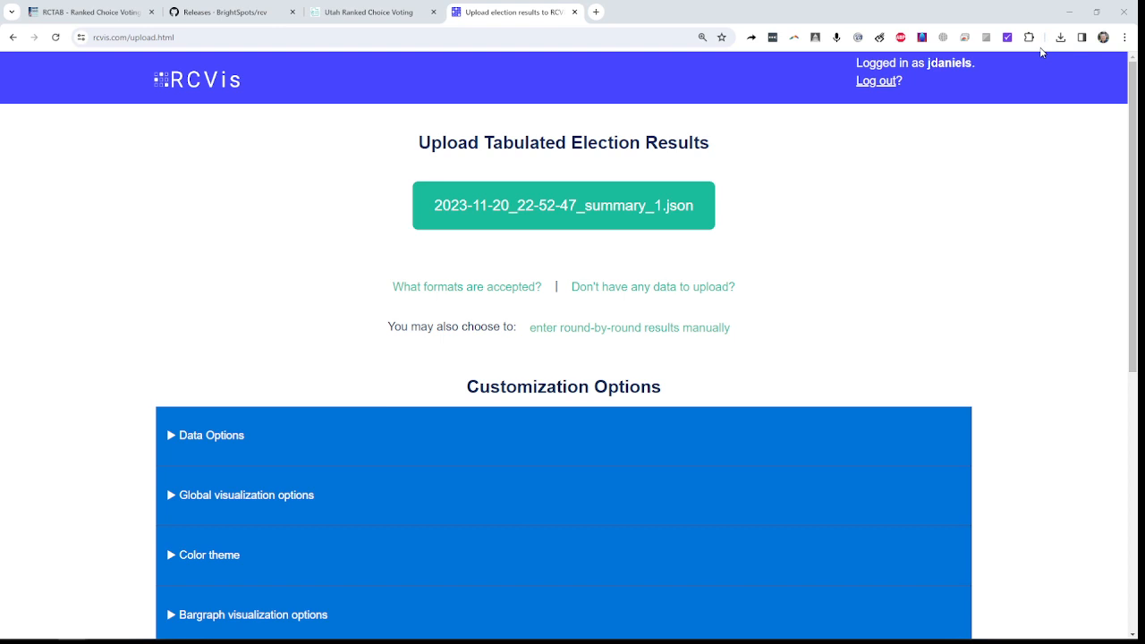
left_click(560, 210)
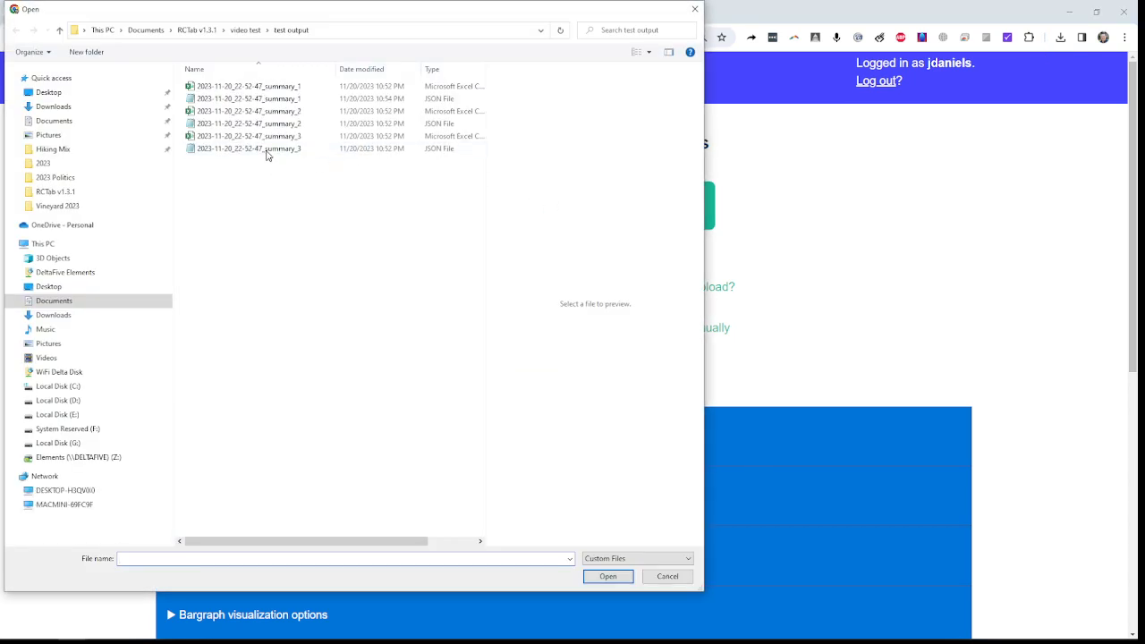
left_click(260, 100)
left_click(621, 582)
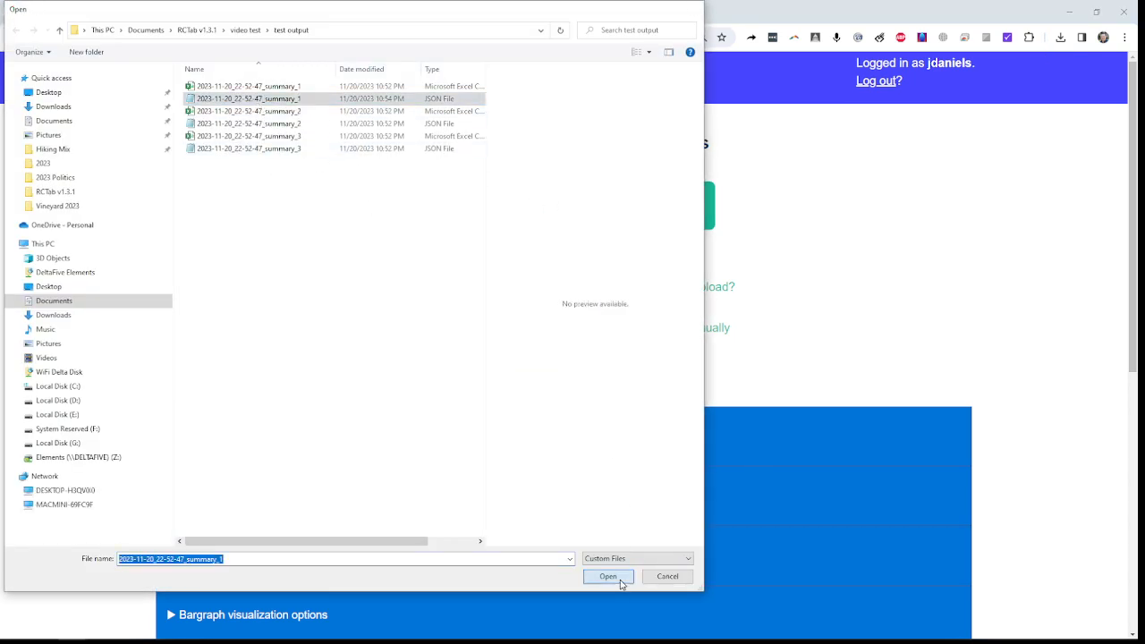
Step: In the data options, set how to refer to the winner to "Candidate is in the lead"
scroll(394, 295, "down", 2)
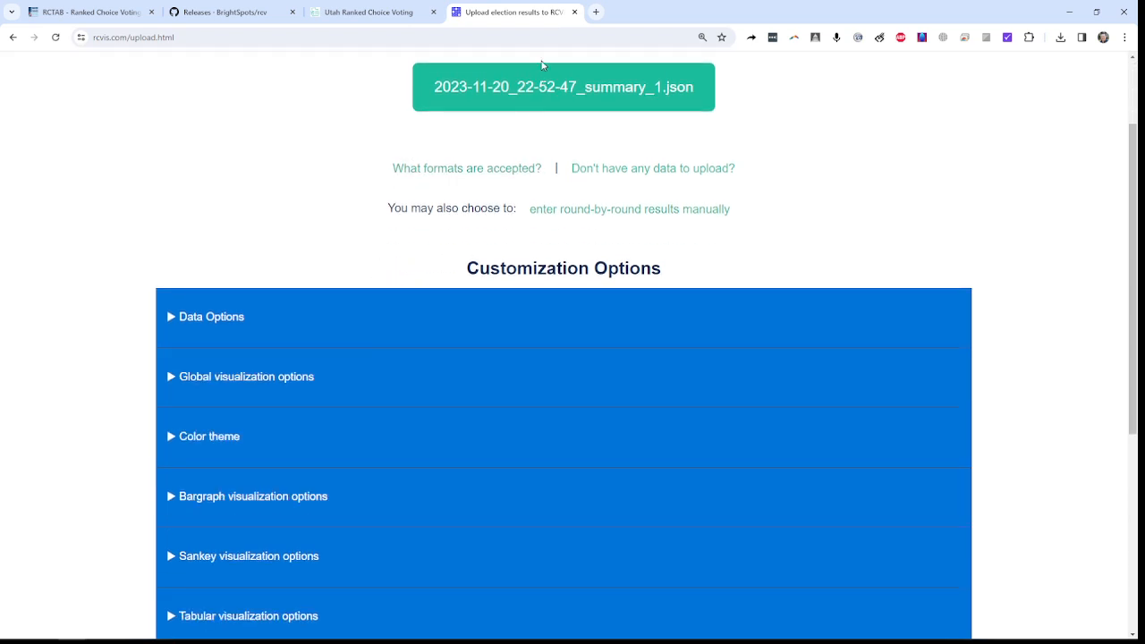
left_click(171, 324)
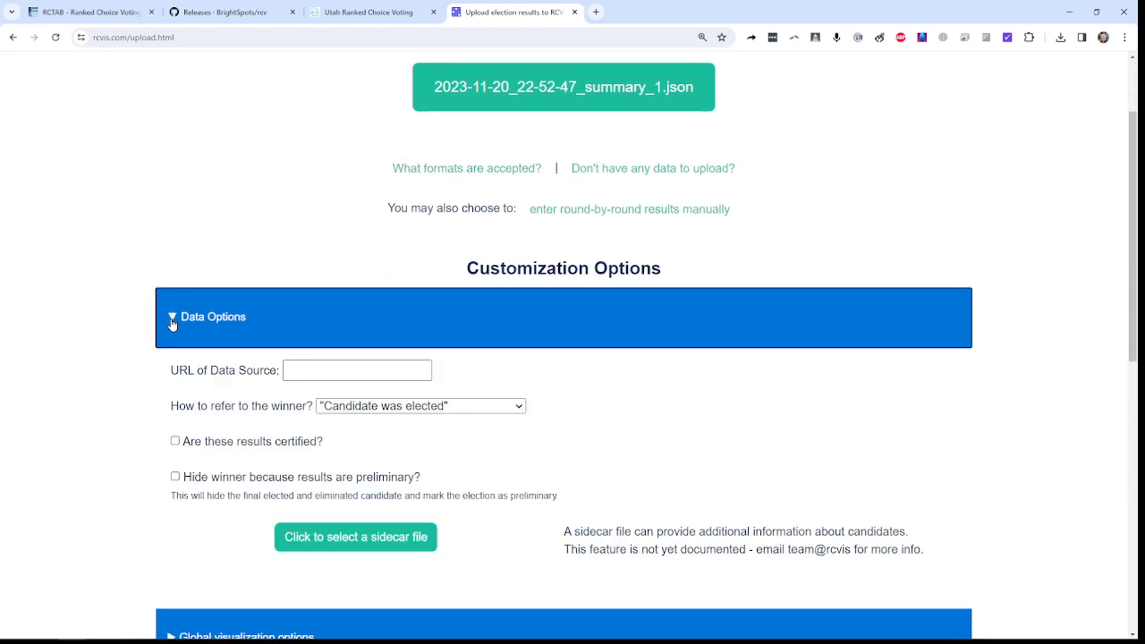
scroll(164, 310, "down", 2)
left_click(507, 289)
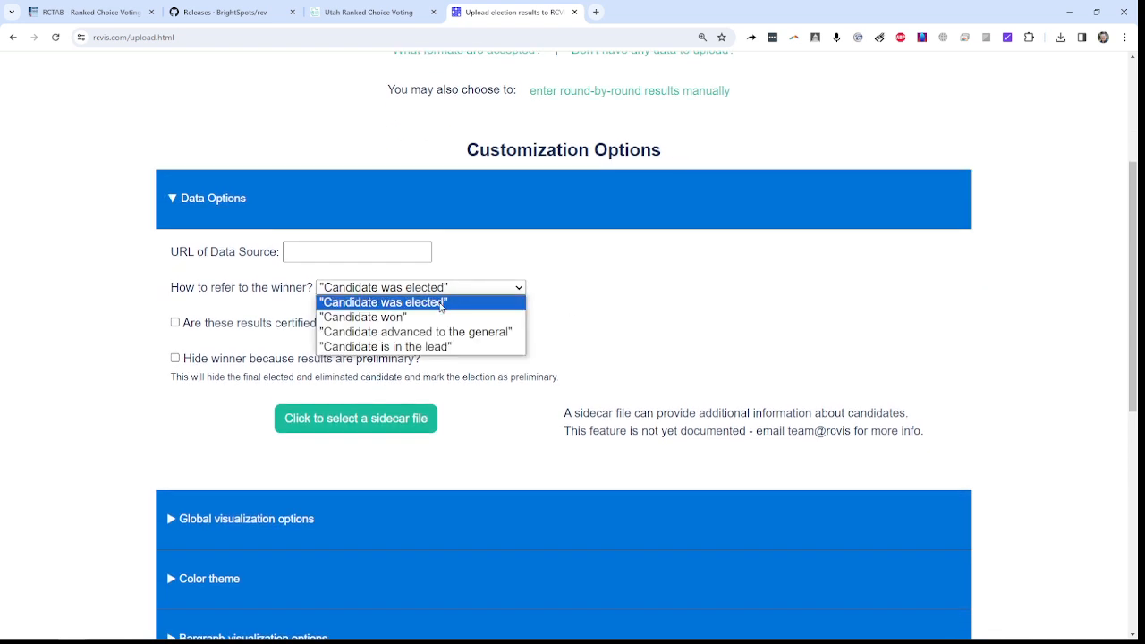
left_click(431, 347)
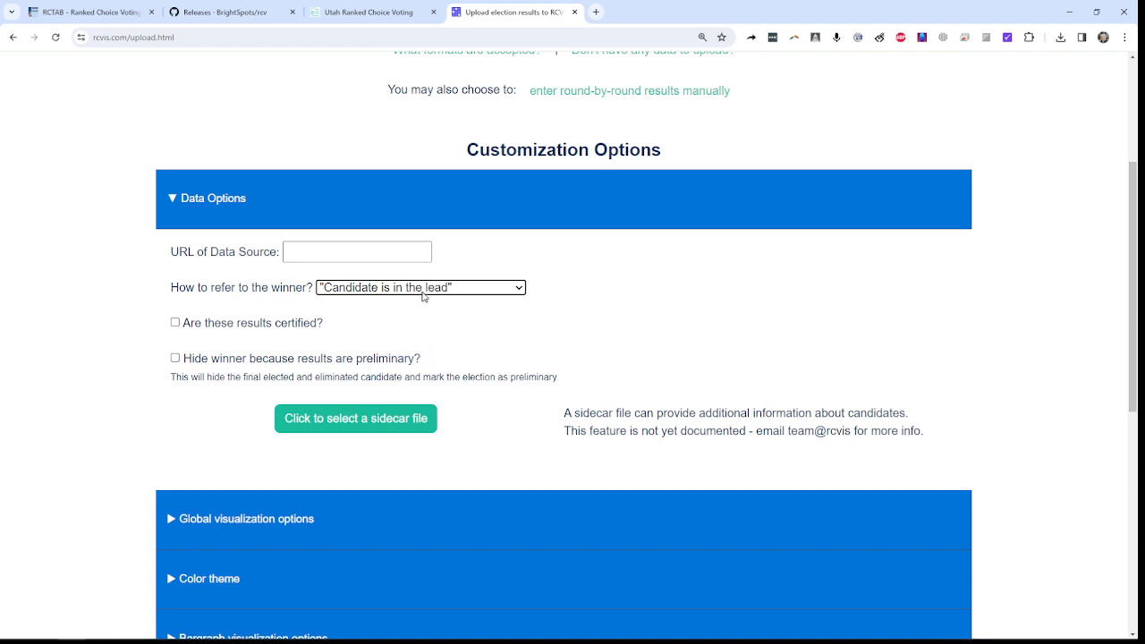
left_click(424, 288)
left_click(427, 305)
left_click(428, 290)
left_click(426, 347)
Step: Review the certified and preliminary result options, the global visualization options, and the color theme setting
scroll(447, 322, "down", 3)
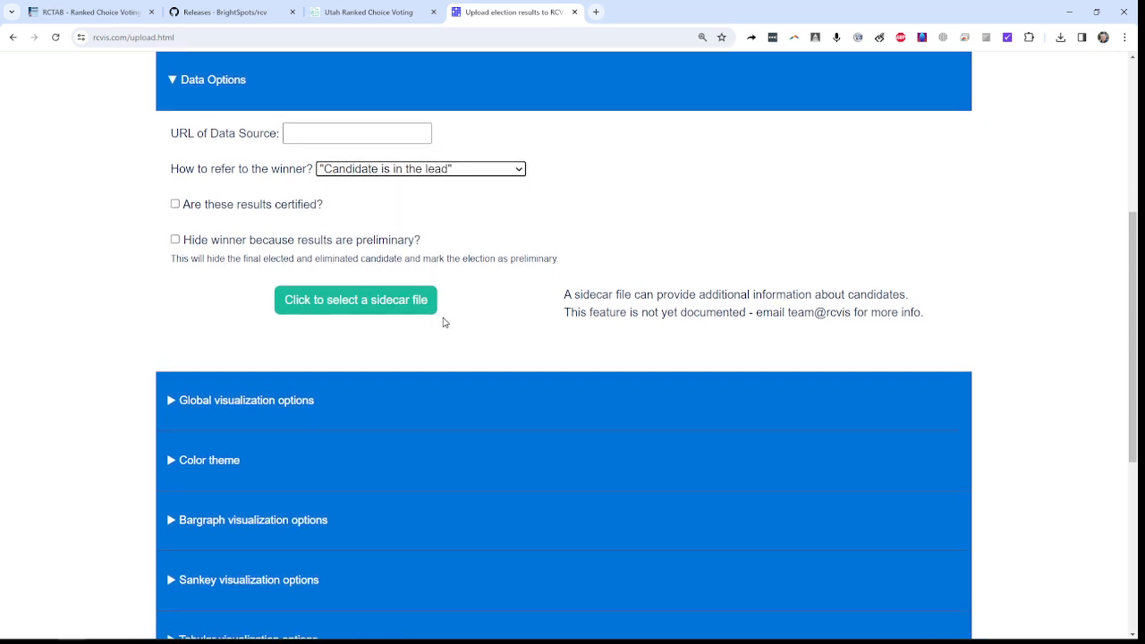
left_click_drag(242, 146, 319, 145)
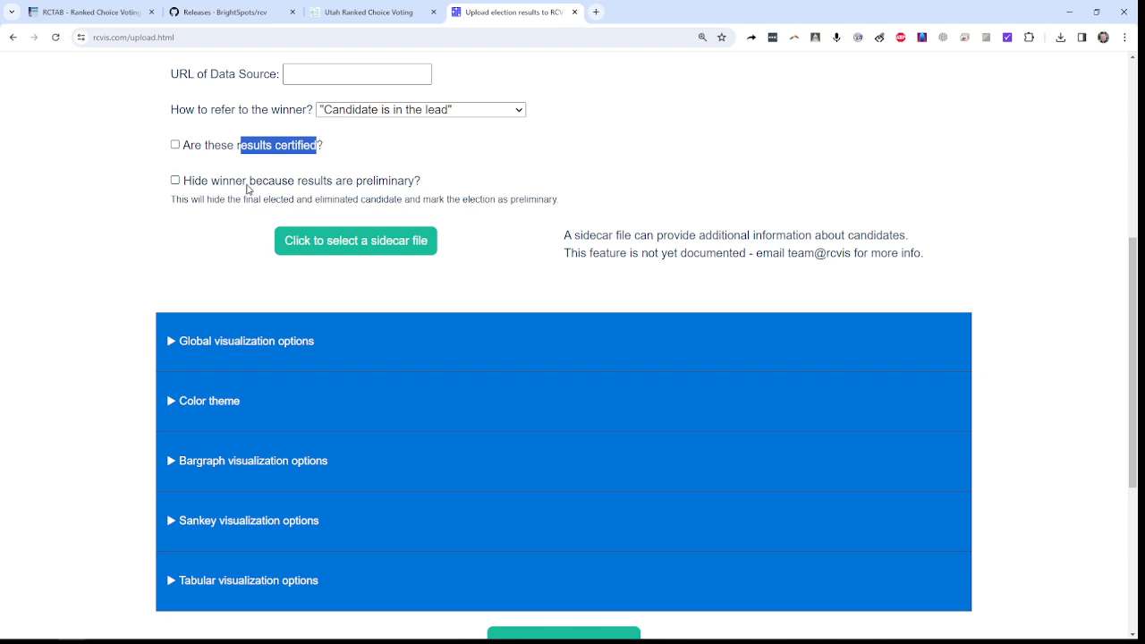
left_click_drag(248, 182, 401, 190)
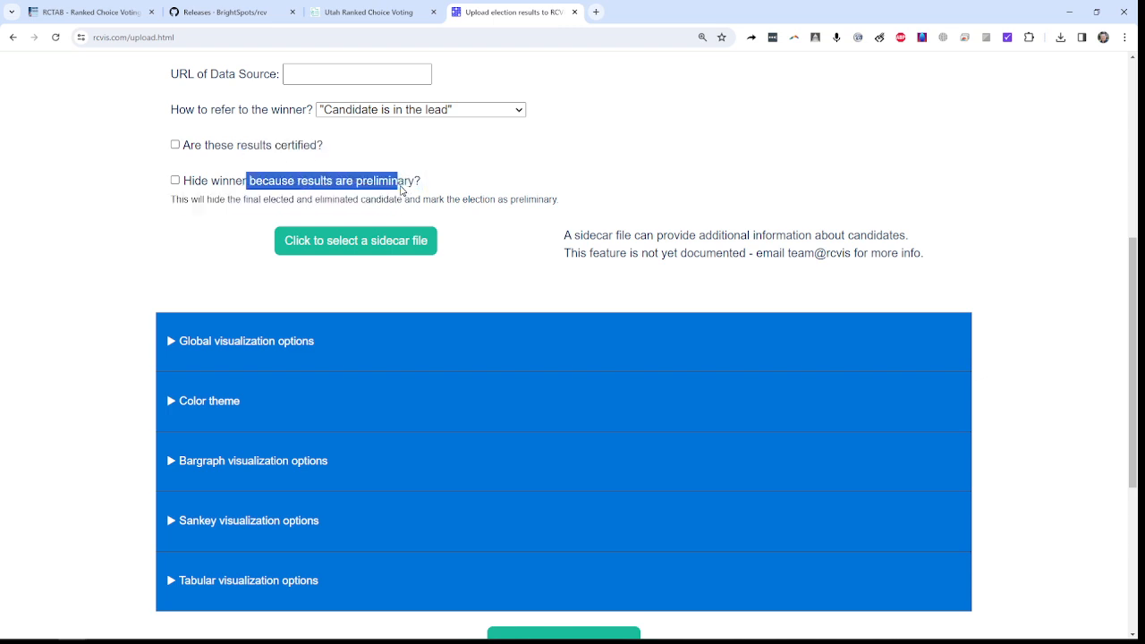
left_click(241, 181)
left_click(237, 181)
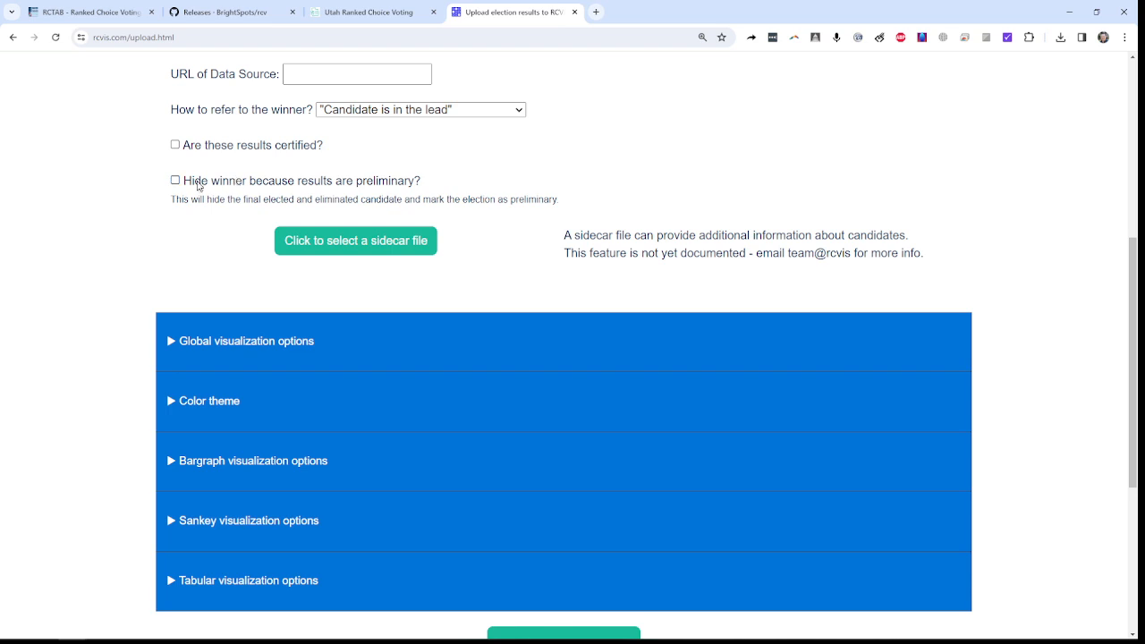
left_click(233, 343)
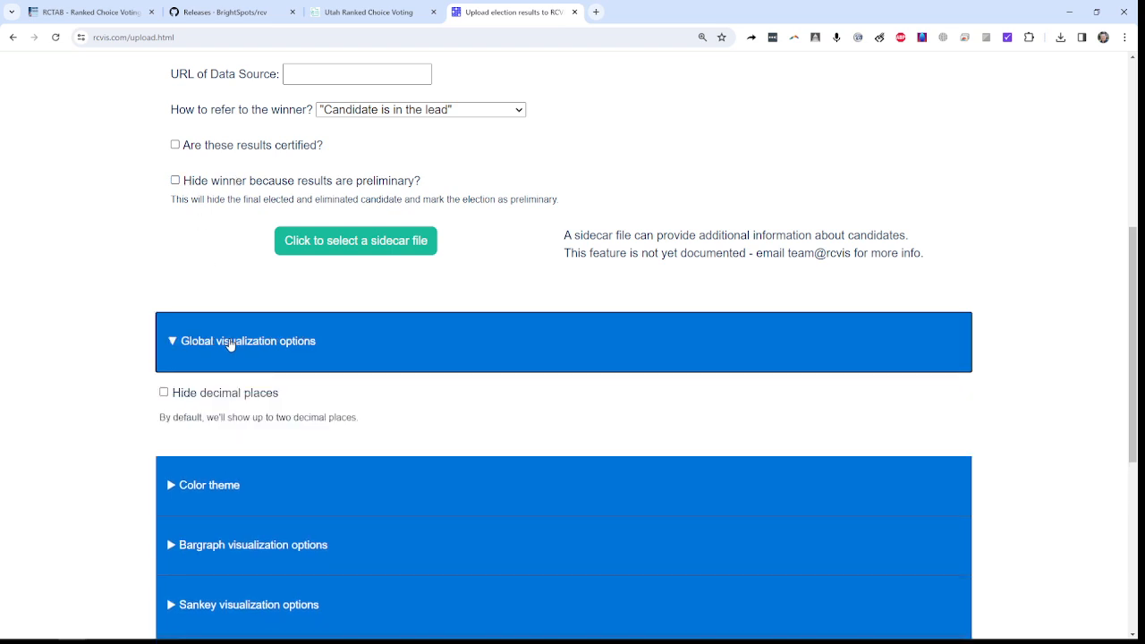
scroll(240, 382, "down", 1)
left_click(237, 374)
Step: Mark the election as Preferential Block Voting in the bargraph visualization options and upload the results to RCVis
left_click(253, 461)
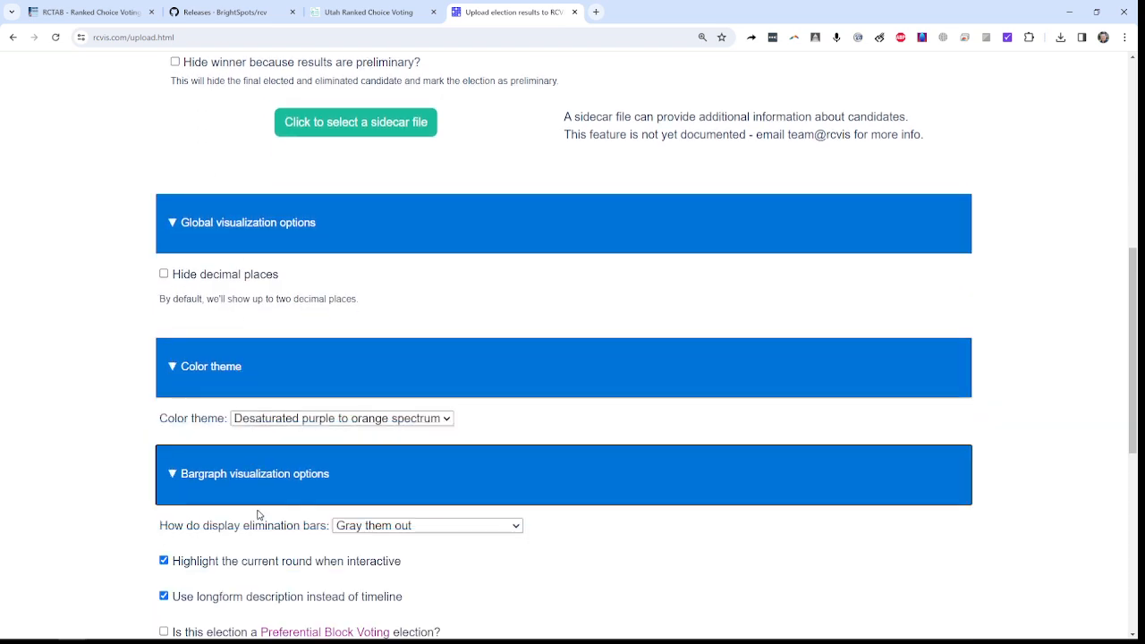
scroll(258, 467, "down", 3)
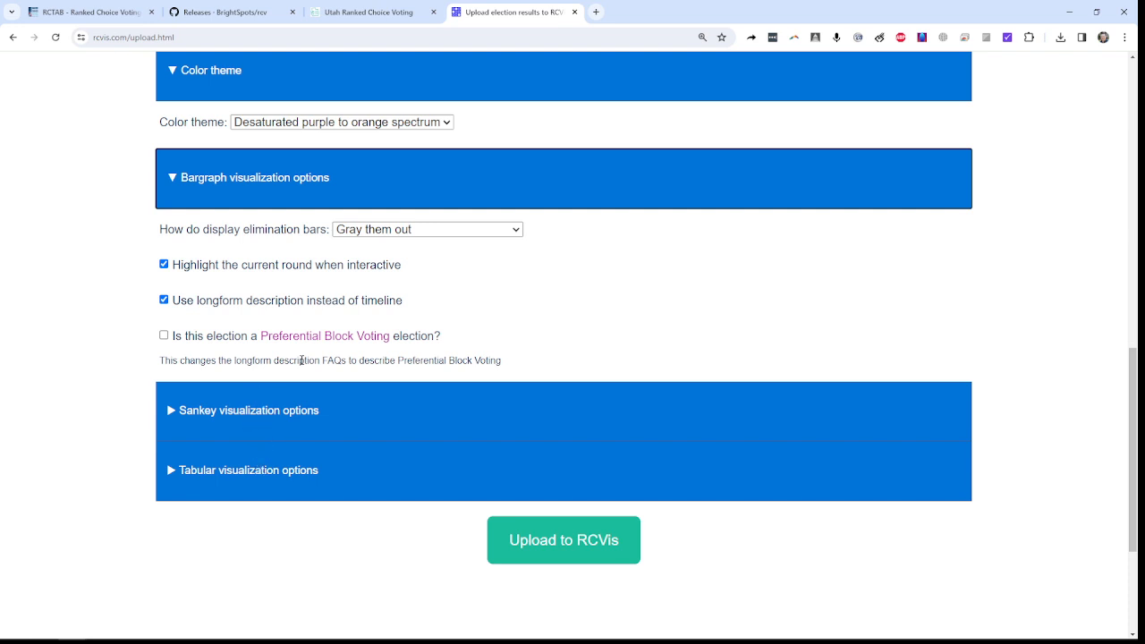
left_click_drag(173, 337, 450, 338)
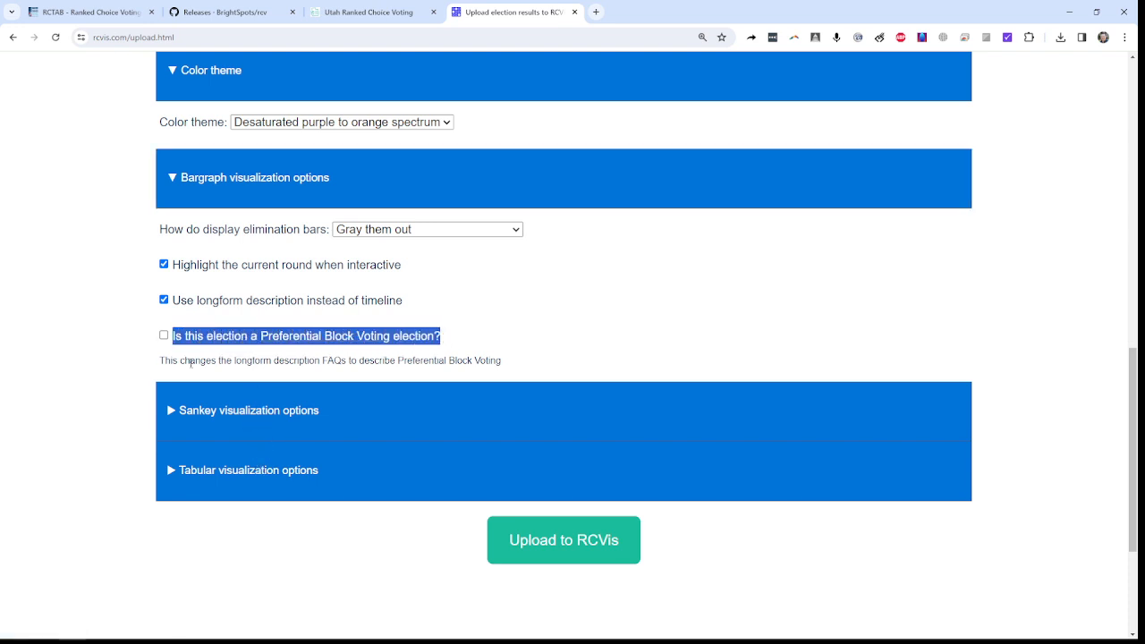
left_click(163, 335)
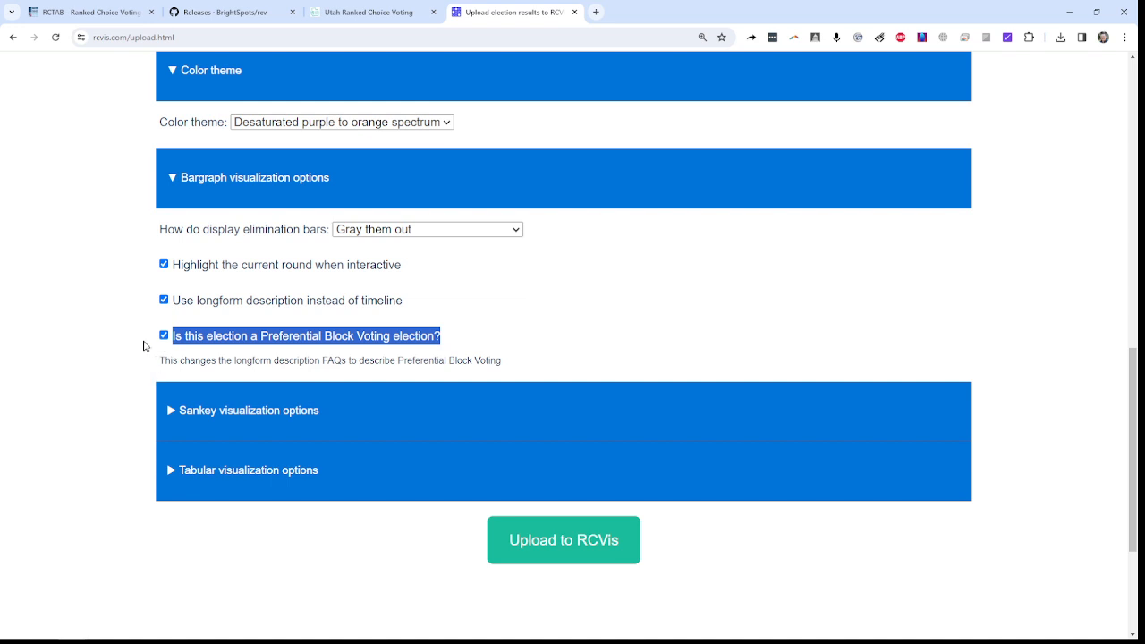
left_click(99, 358)
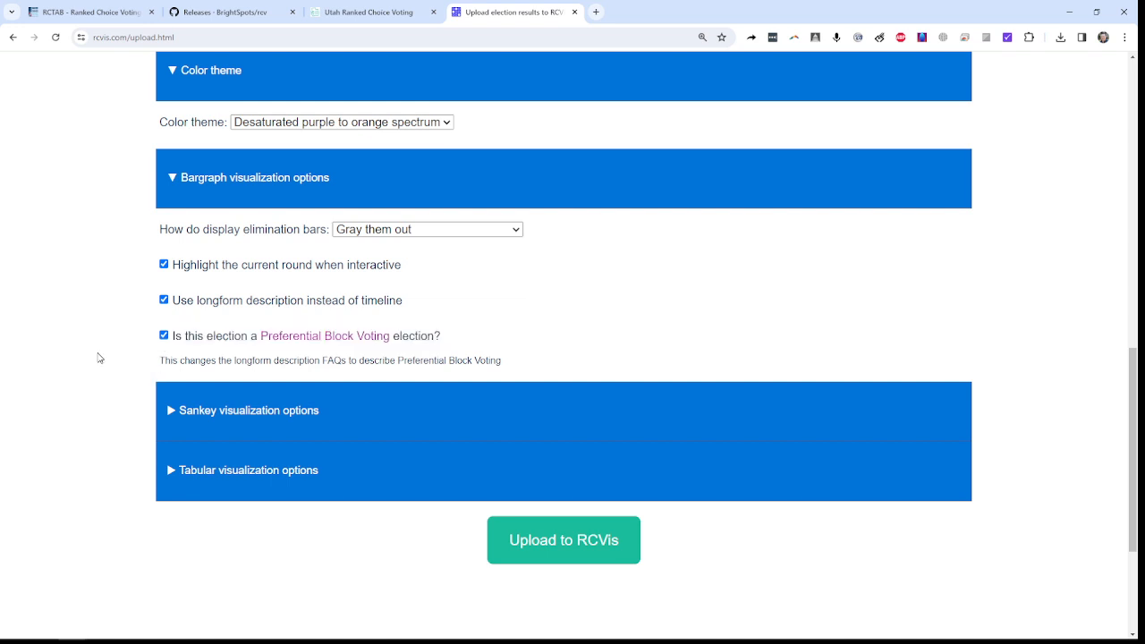
left_click(575, 546)
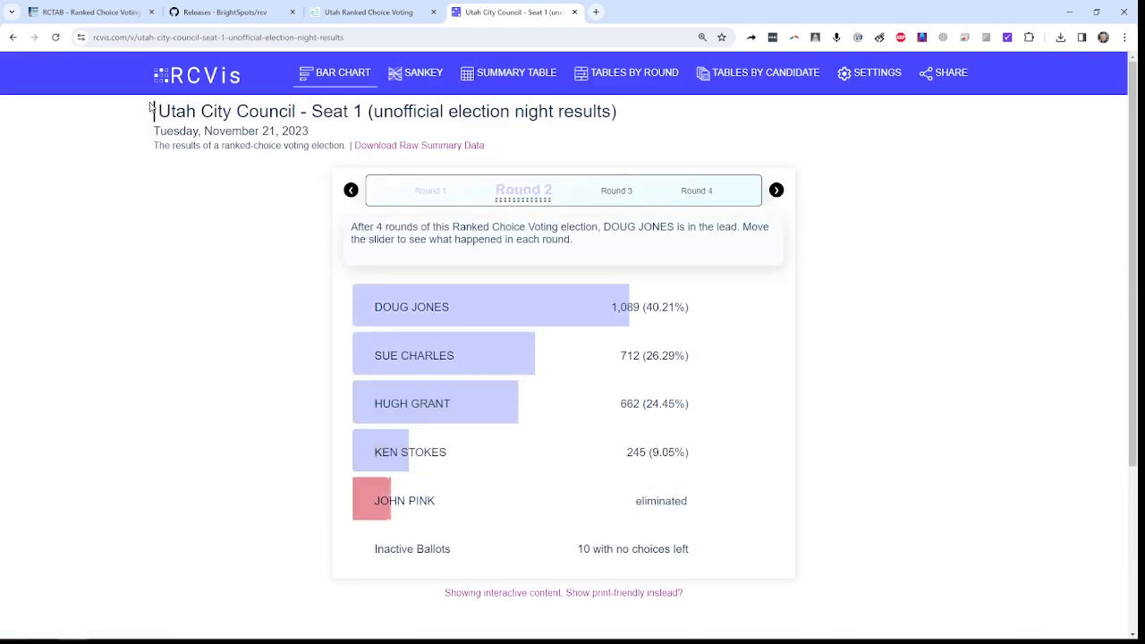
Step: Examine the published title, the bar chart for Rounds 1 through 4, and the threshold to win
left_click_drag(158, 111, 632, 118)
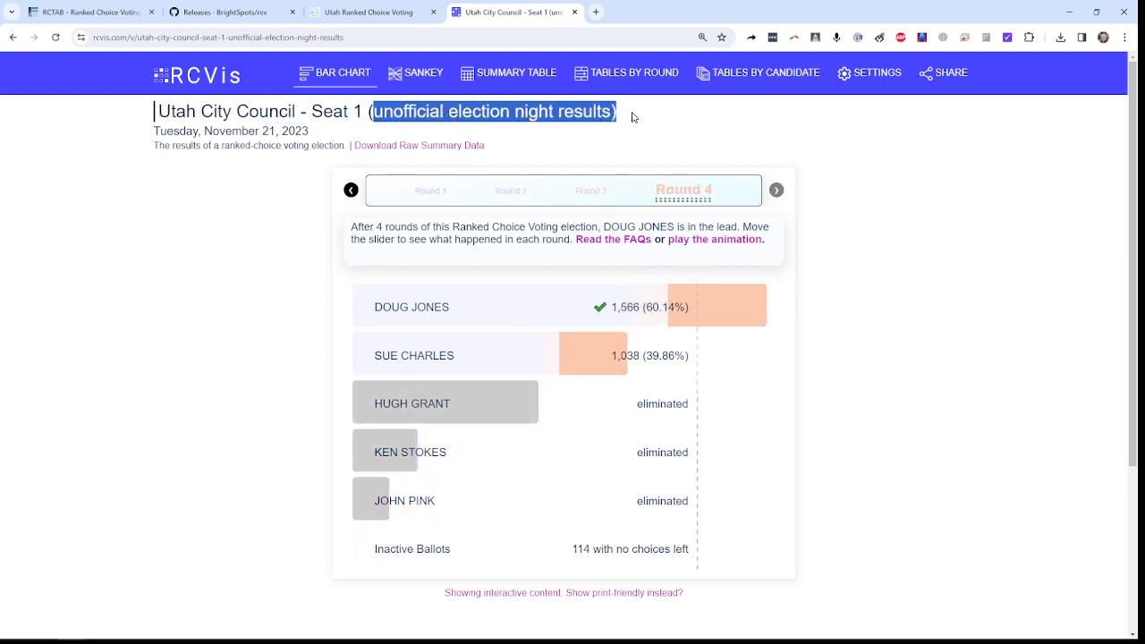
left_click(130, 248)
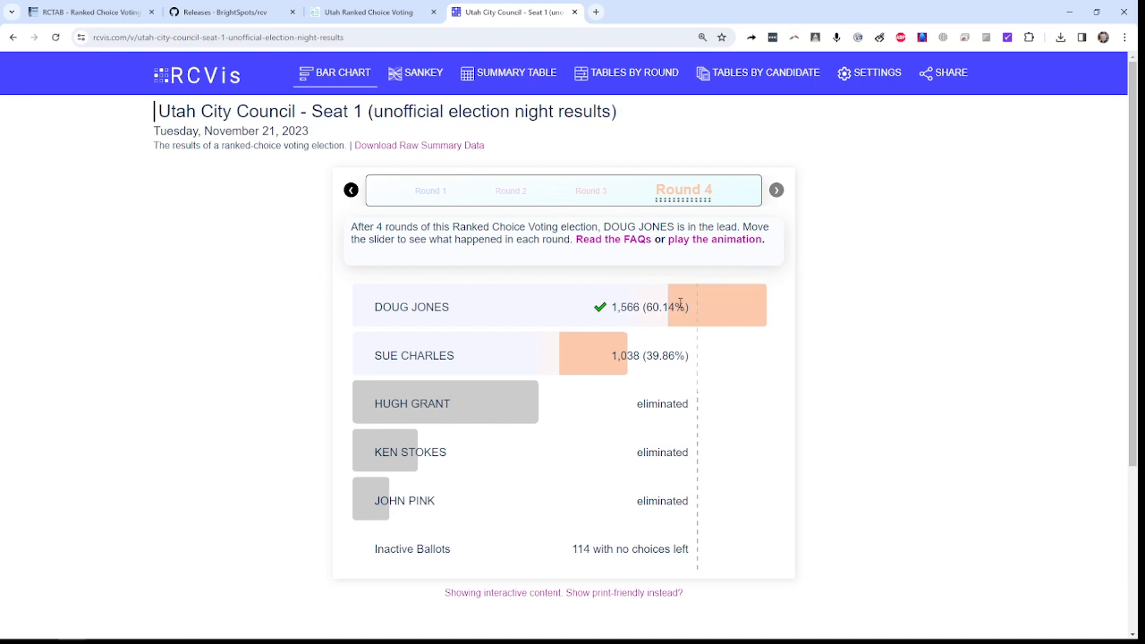
left_click(425, 190)
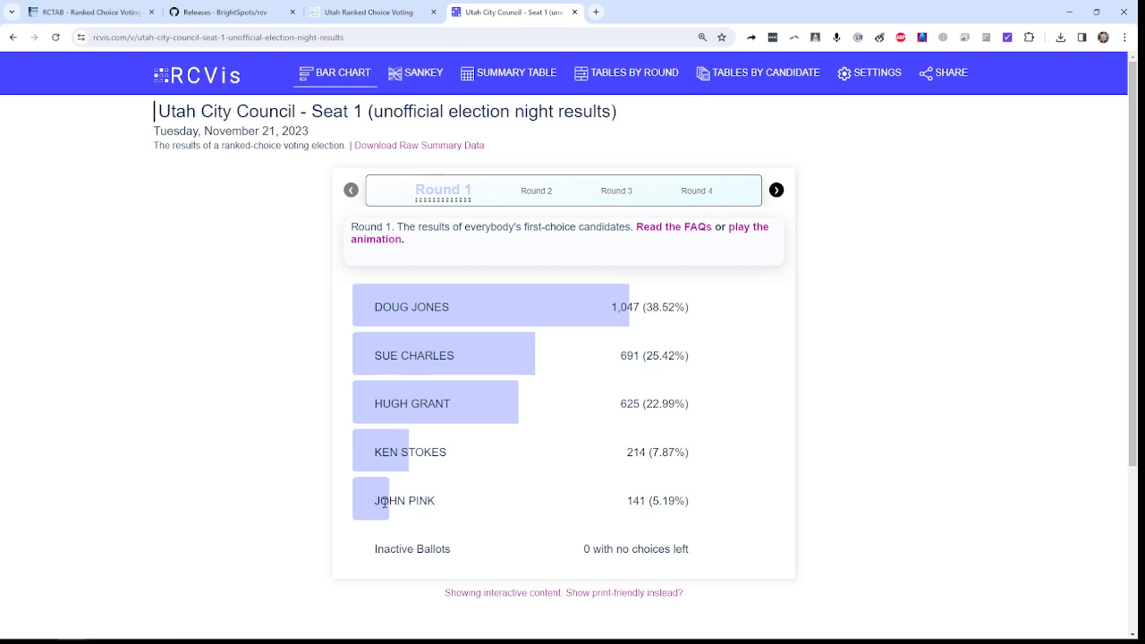
left_click(521, 192)
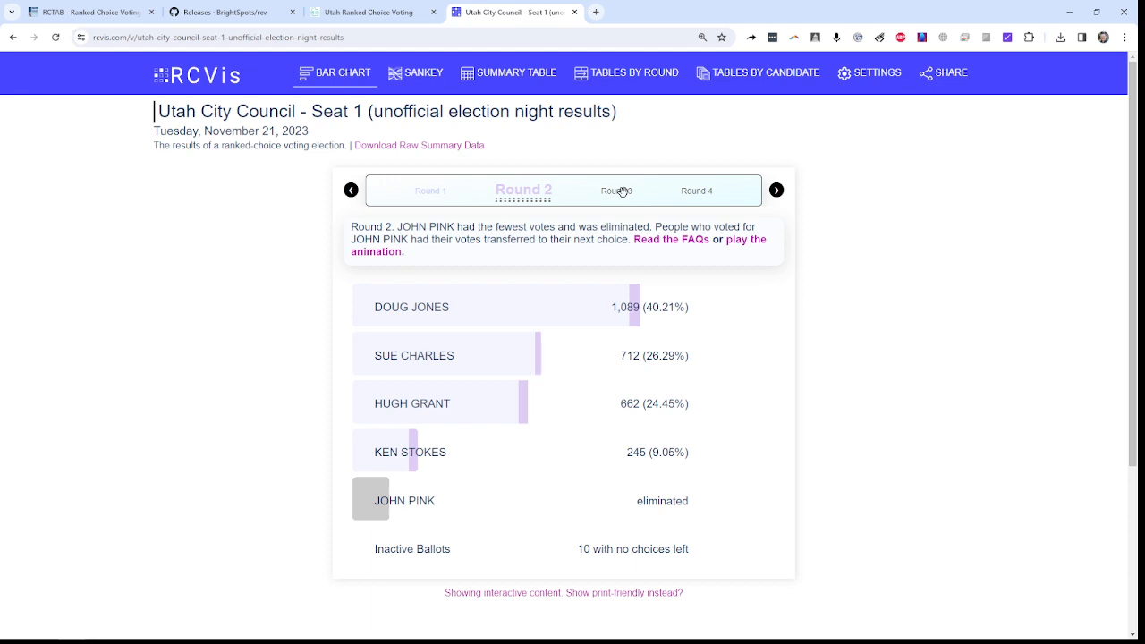
left_click(622, 193)
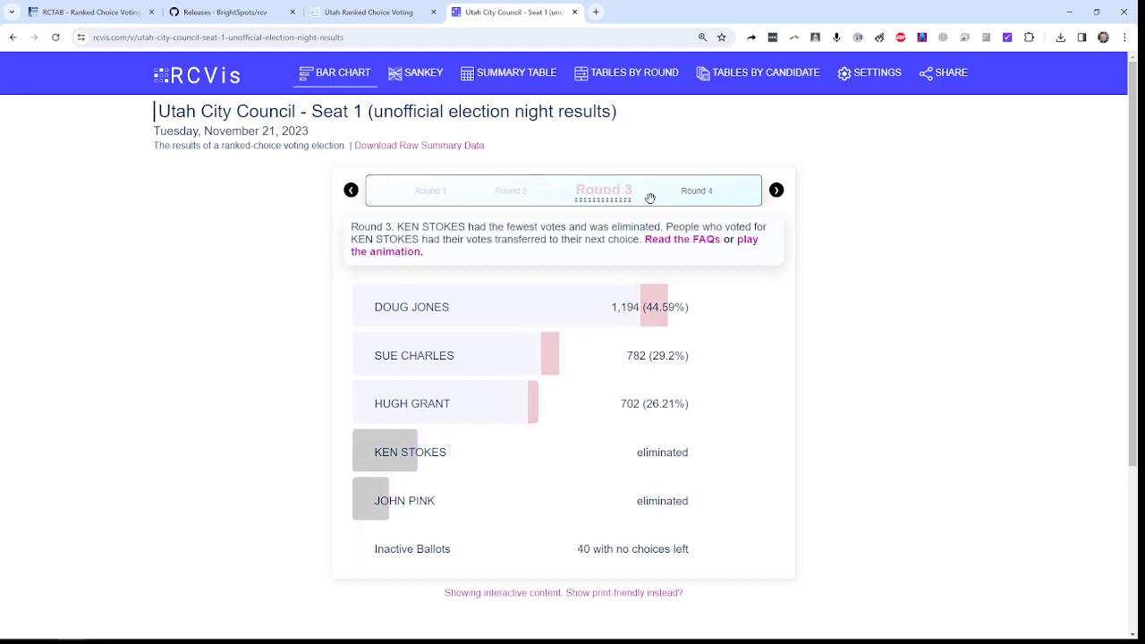
left_click(696, 195)
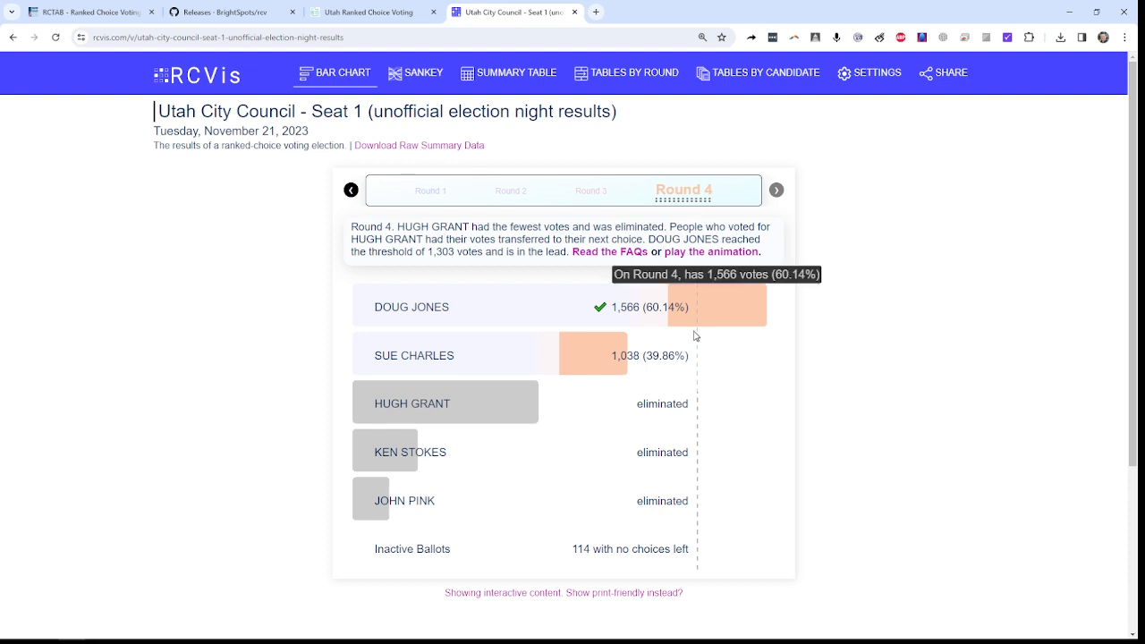
left_click_drag(645, 307, 697, 311)
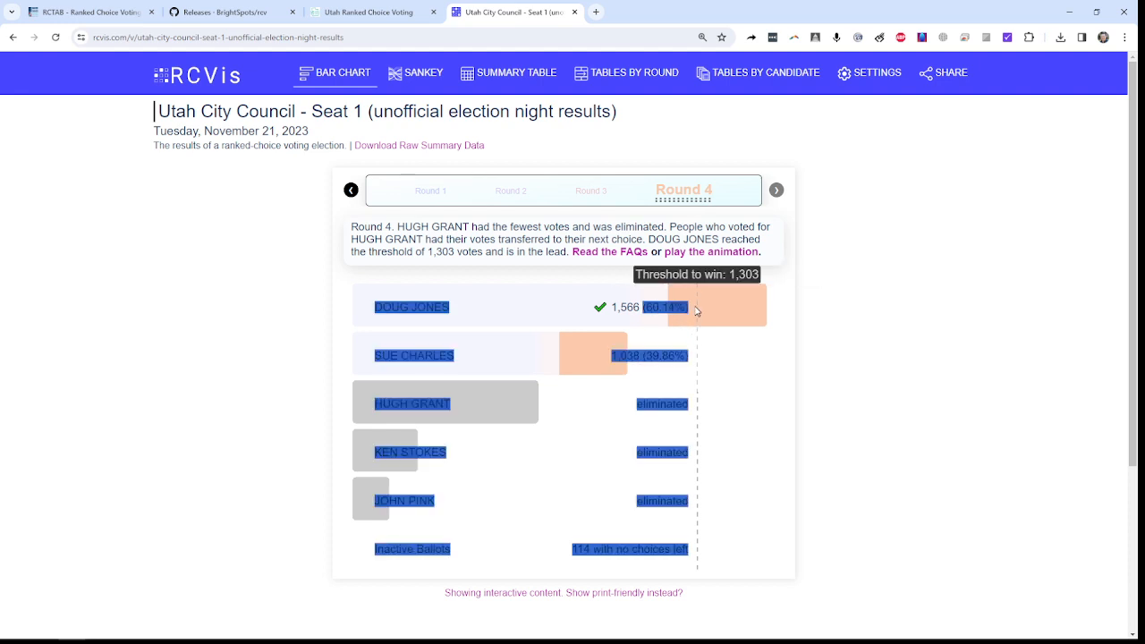
left_click(697, 310)
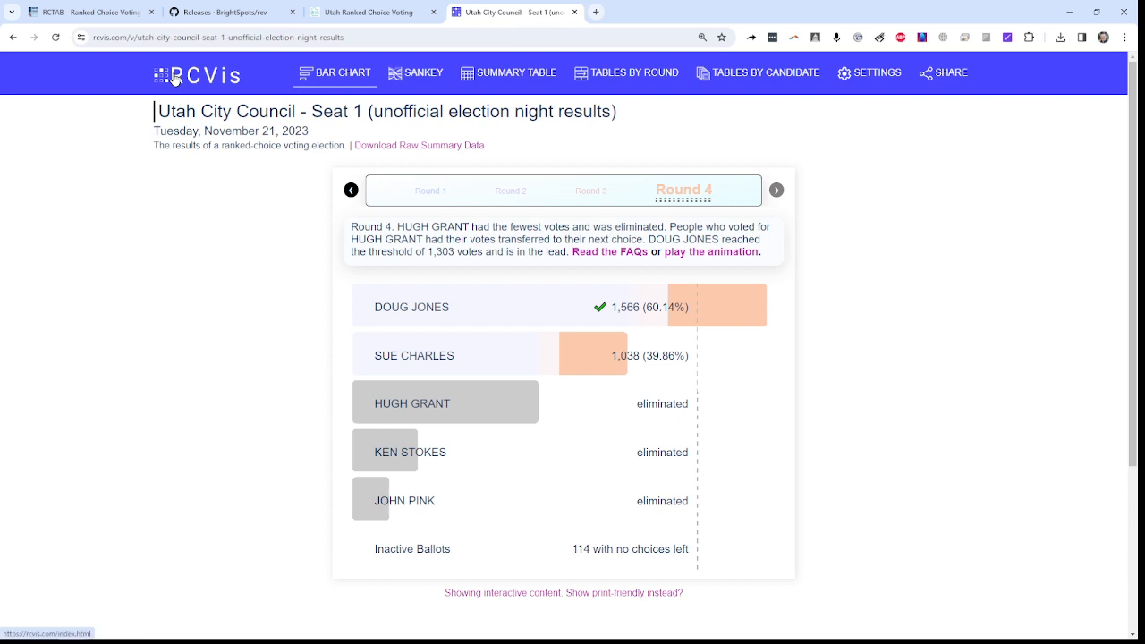
Step: Examine the seat number in the contest title and the web address of the published visualization
left_click_drag(313, 110, 365, 111)
left_click(310, 113)
left_click(321, 109)
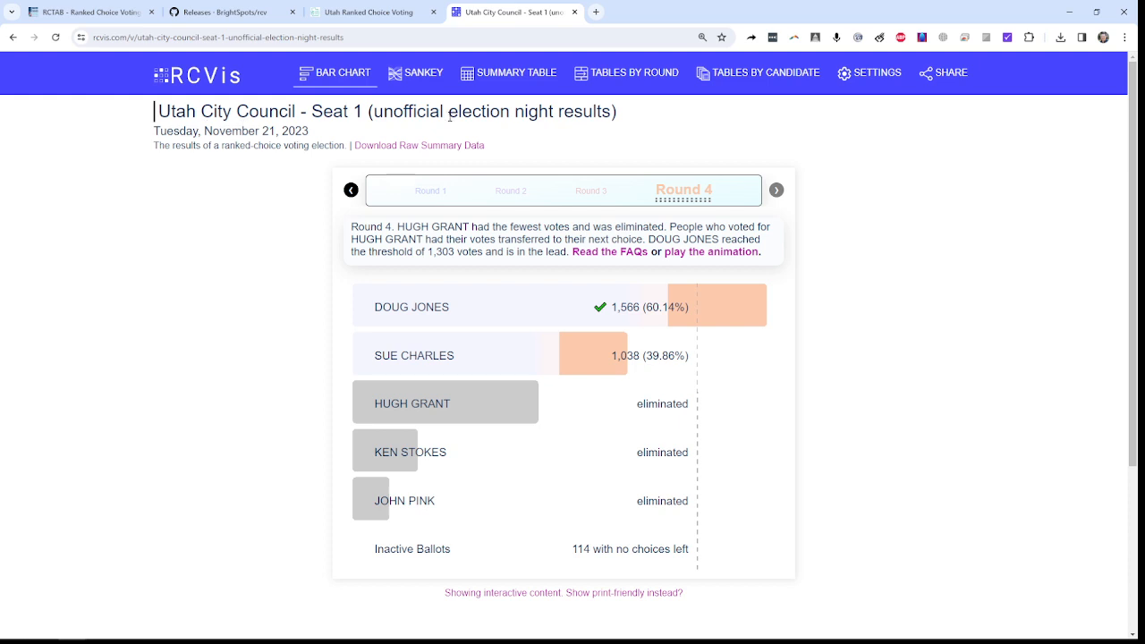
left_click_drag(358, 39, 70, 45)
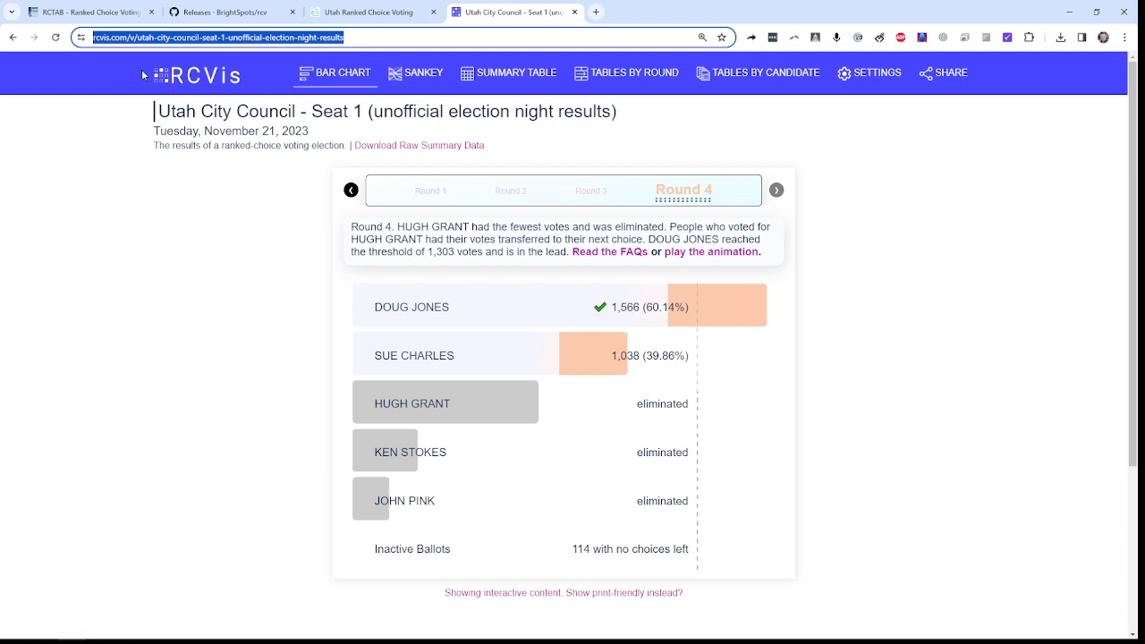
left_click(203, 218)
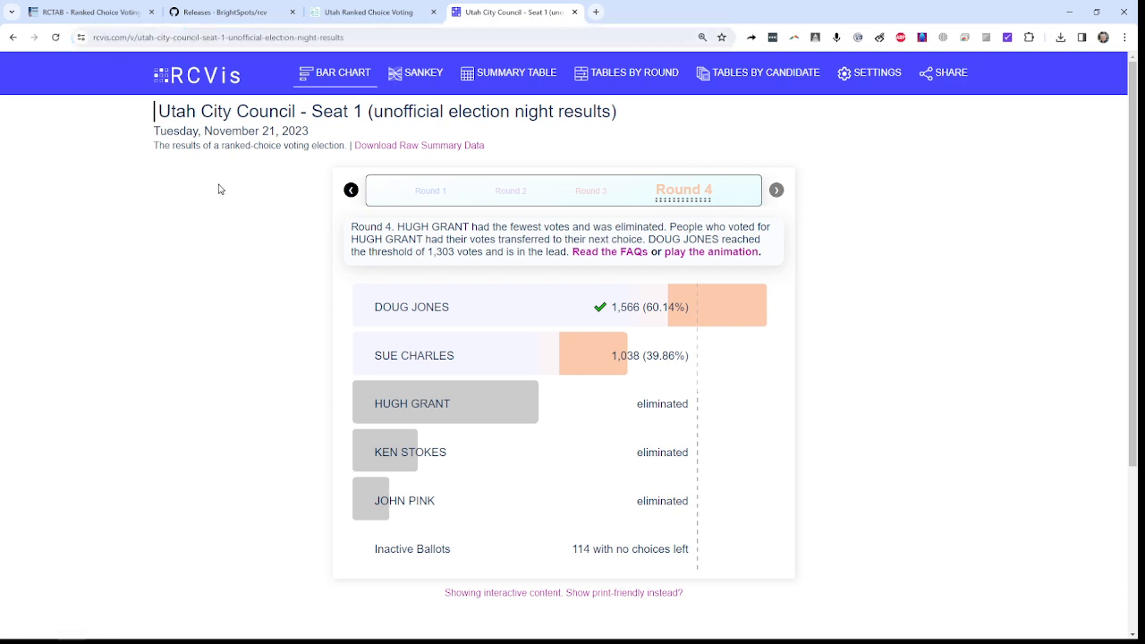